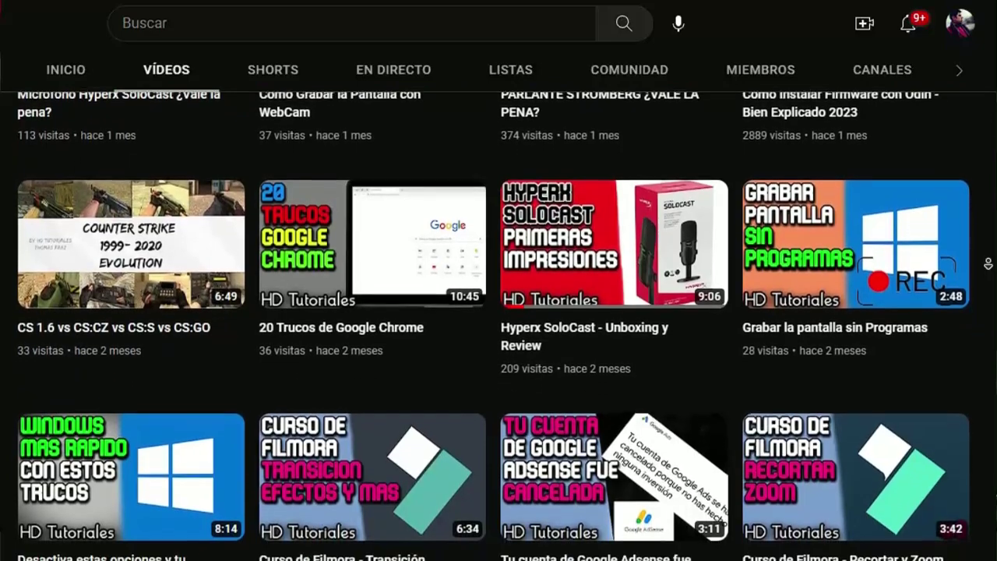
{"action": "scroll", "coordinate": [494, 326], "scroll_direction": "down", "scroll_amount": 2}
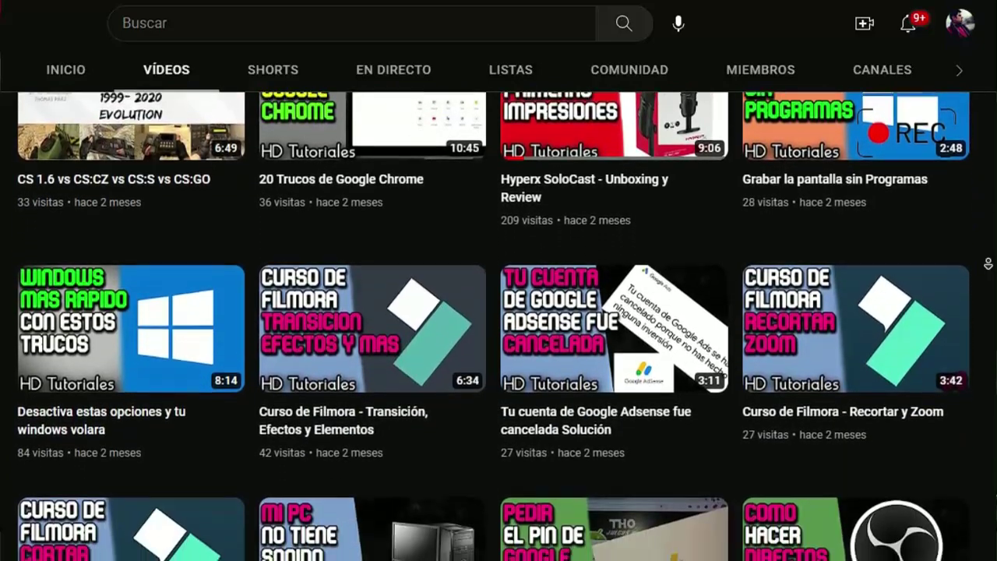
{"action": "scroll", "coordinate": [494, 326], "scroll_direction": "down", "scroll_amount": 1}
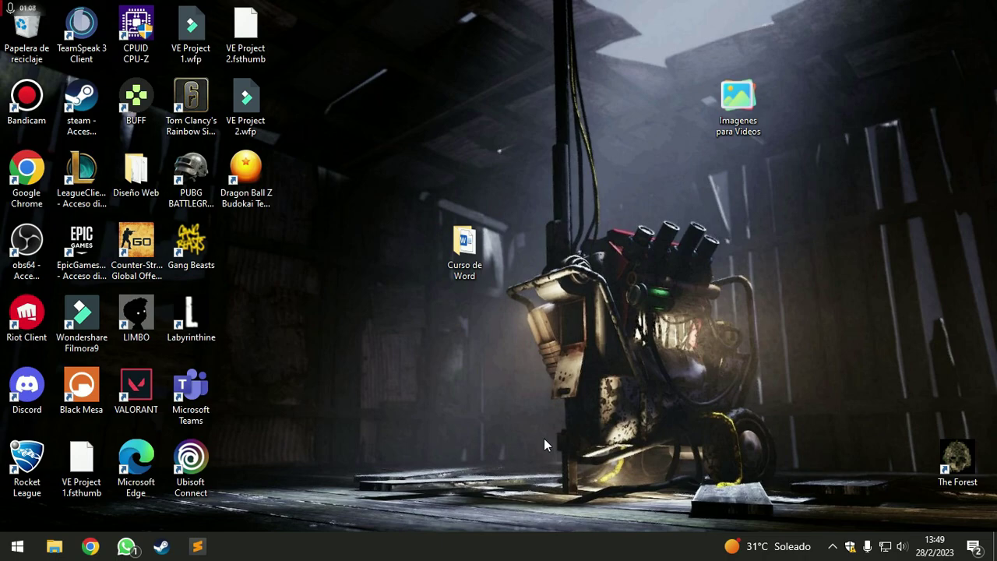
Open the user's temporary files folder by running %temp% from the Run (Ejecutar) dialog
{"action": "key", "text": "super"}
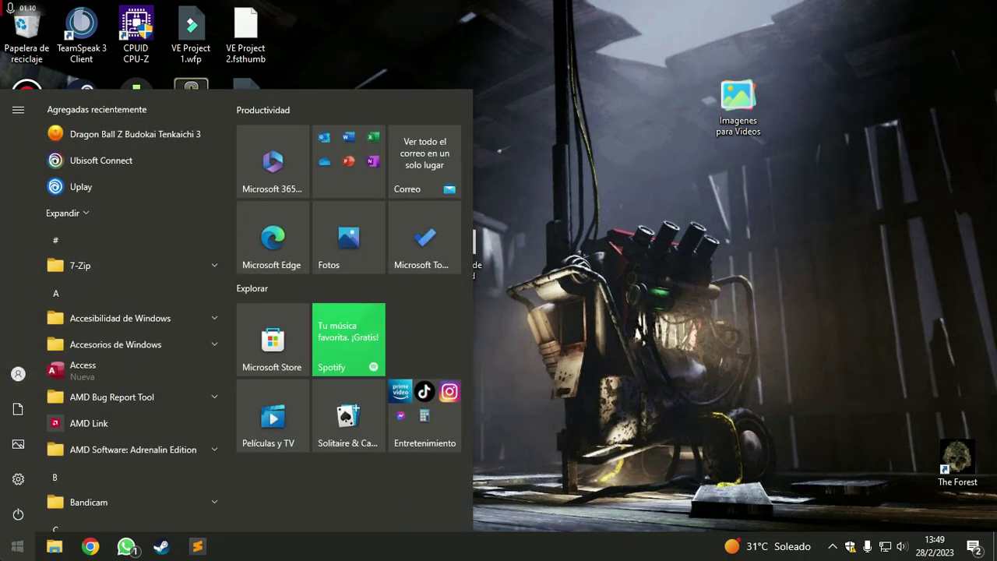
{"action": "type", "text": "ejecutar"}
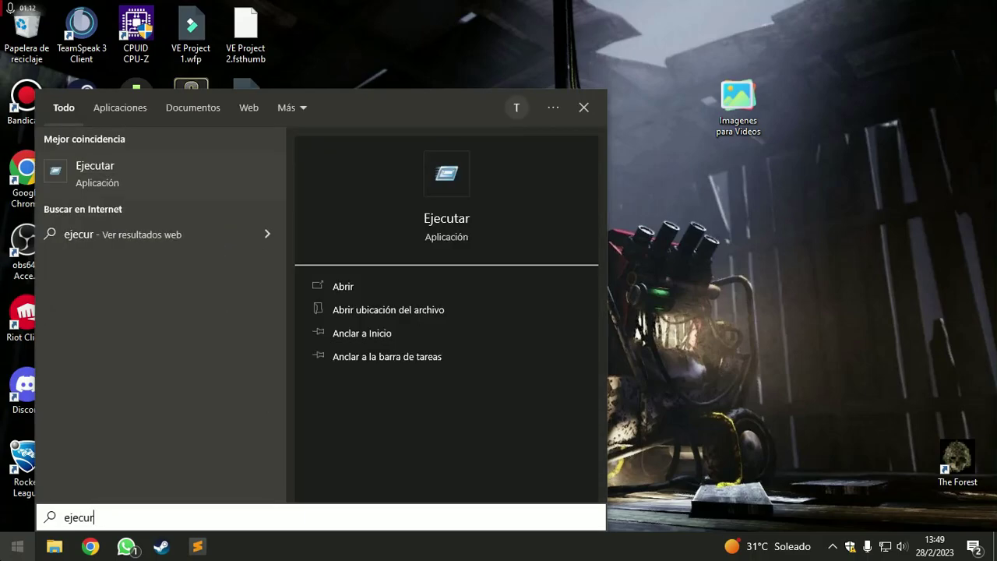
{"action": "key", "text": "Return"}
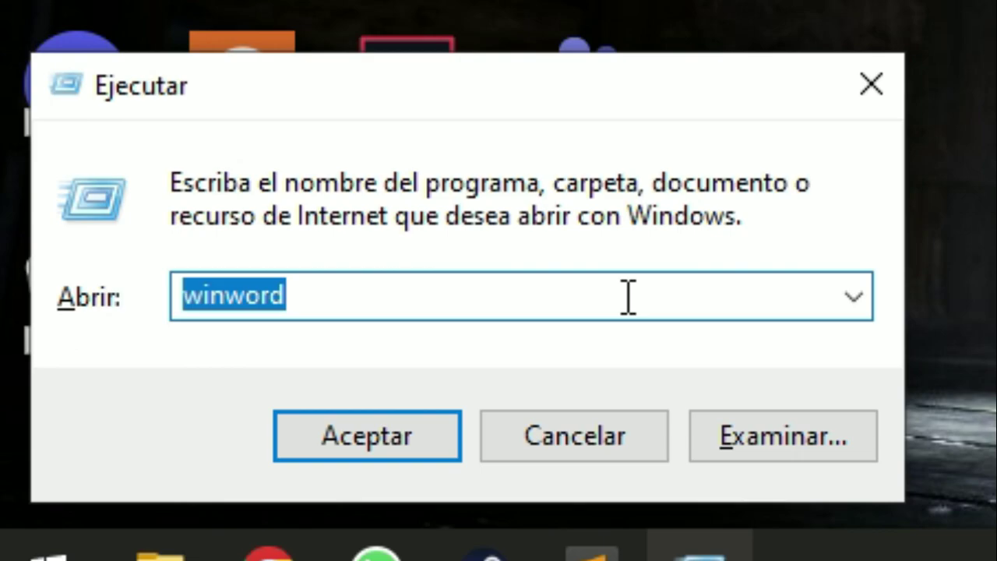
{"action": "key", "text": "BackSpace"}
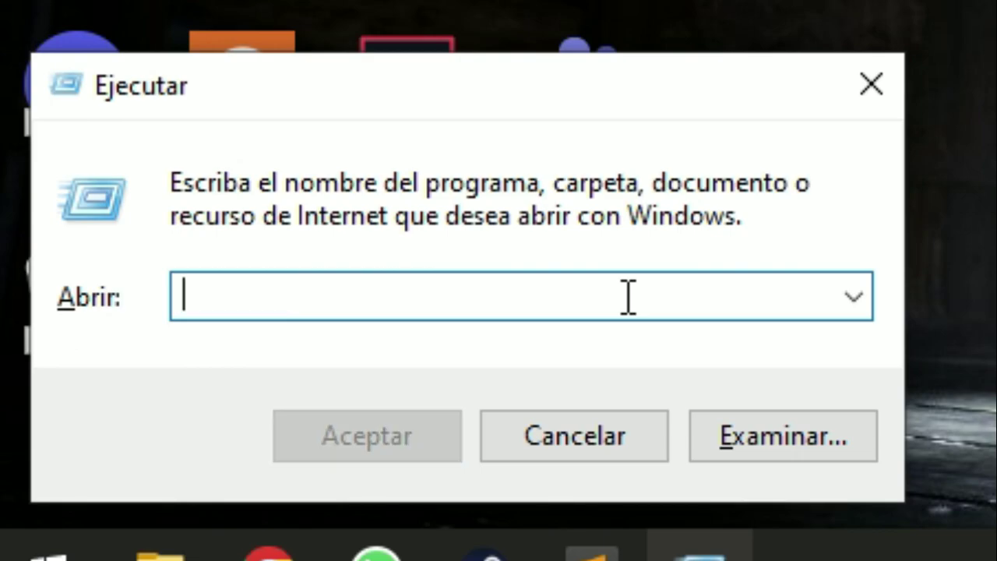
{"action": "type", "text": "%"}
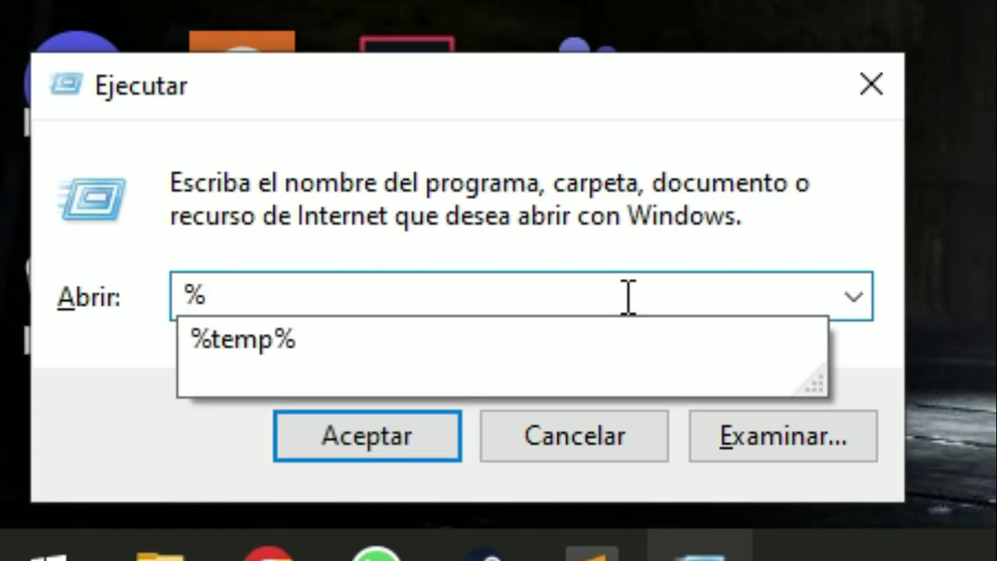
{"action": "key", "text": "Down"}
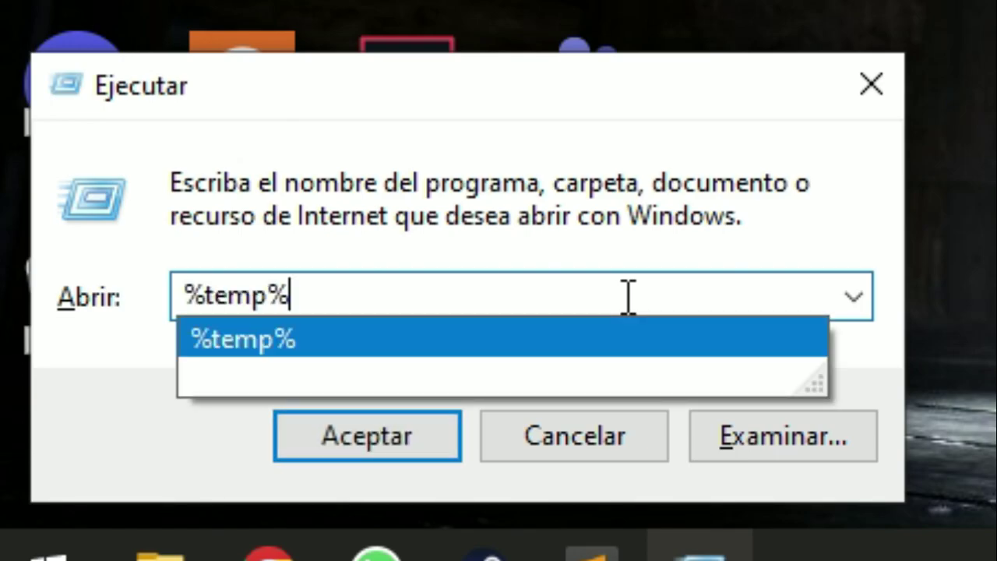
{"action": "left_click", "coordinate": [583, 366]}
{"action": "left_click", "coordinate": [373, 442]}
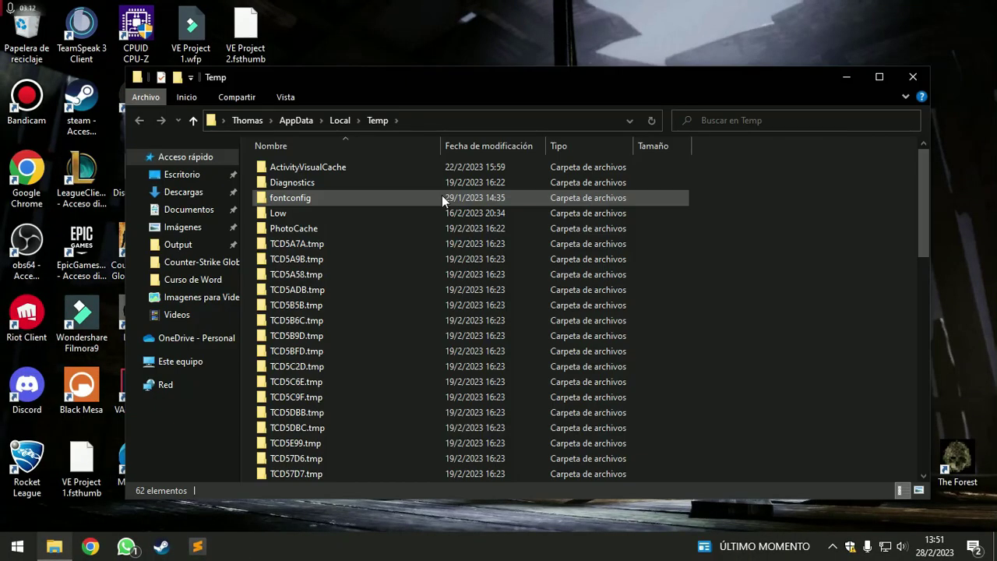
Delete all files and folders in the user's Temp folder and close its window
{"action": "scroll", "coordinate": [390, 273], "scroll_direction": "down", "scroll_amount": 3}
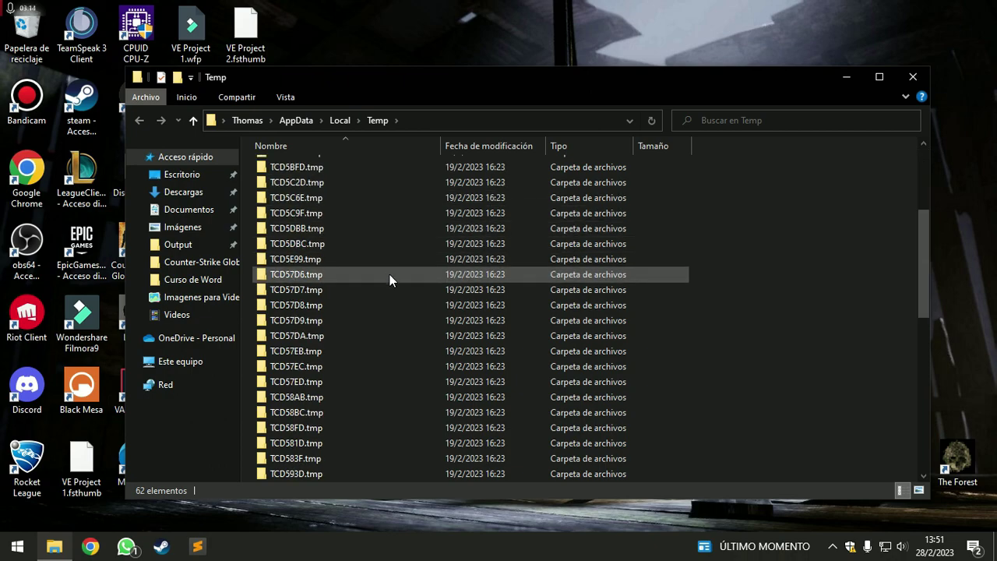
{"action": "scroll", "coordinate": [389, 274], "scroll_direction": "up", "scroll_amount": 3}
{"action": "scroll", "coordinate": [387, 293], "scroll_direction": "down", "scroll_amount": 6}
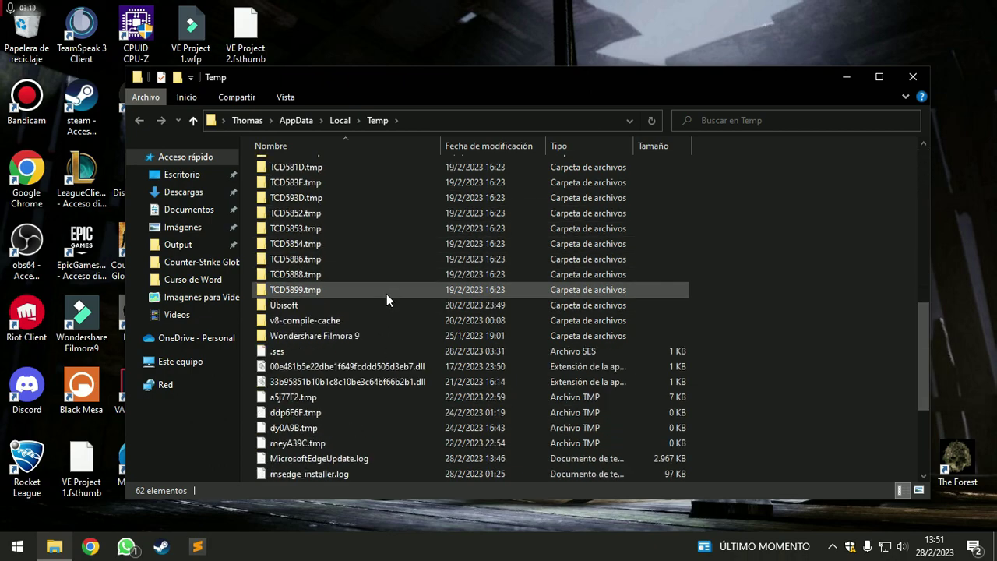
{"action": "scroll", "coordinate": [387, 293], "scroll_direction": "up", "scroll_amount": 6}
{"action": "left_click", "coordinate": [546, 259]}
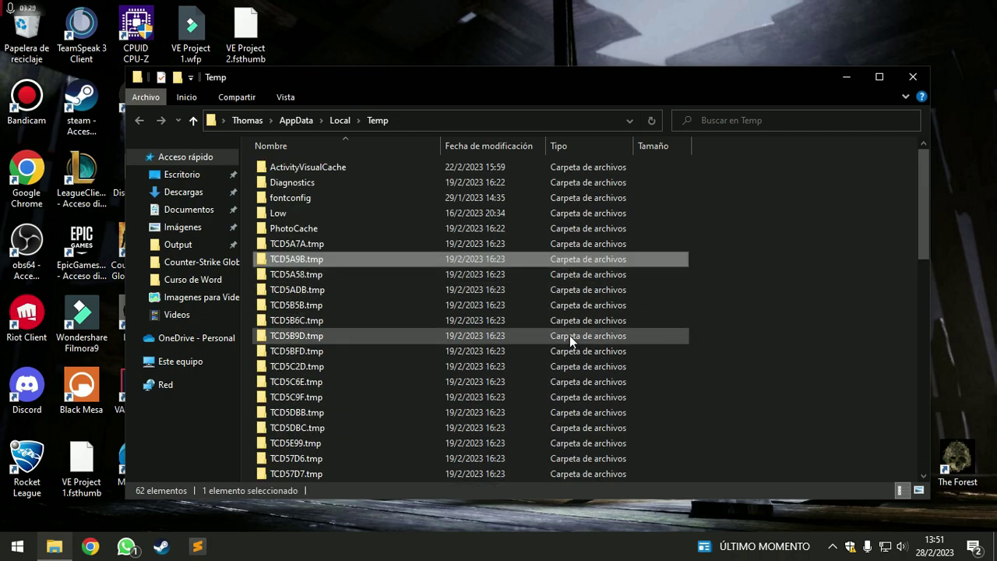
{"action": "key", "text": "ctrl+a"}
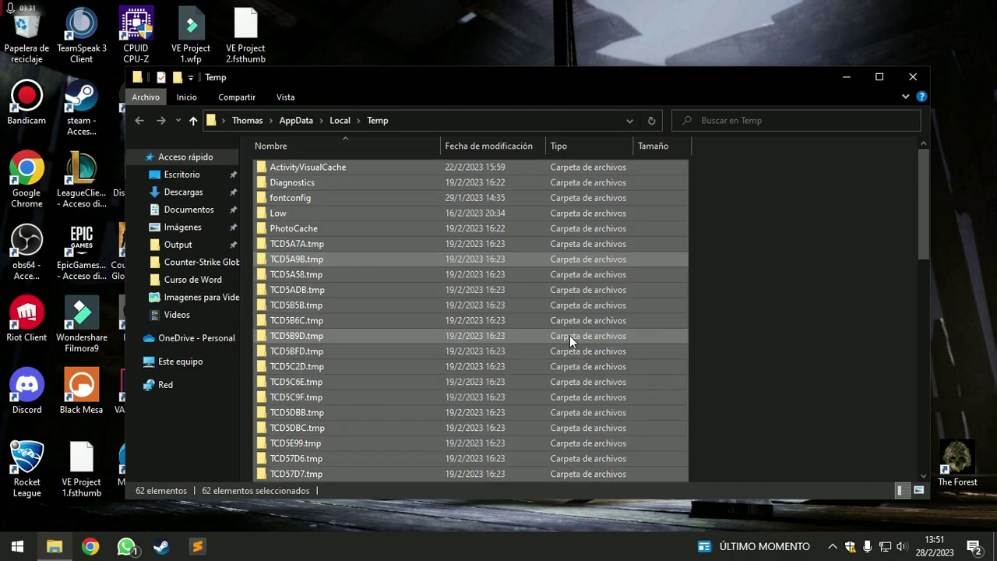
{"action": "right_click", "coordinate": [569, 336]}
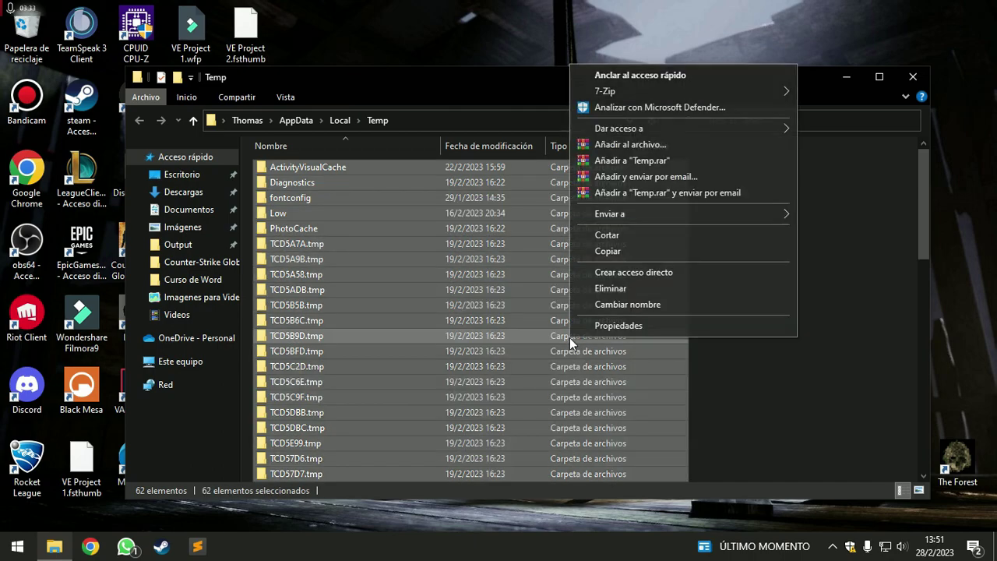
{"action": "left_click", "coordinate": [623, 292]}
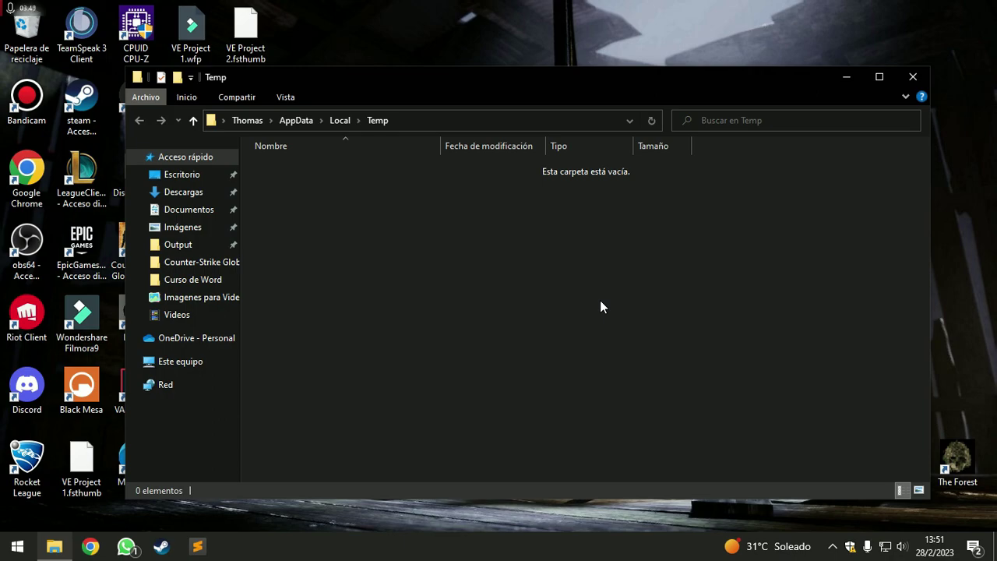
{"action": "left_click", "coordinate": [913, 76]}
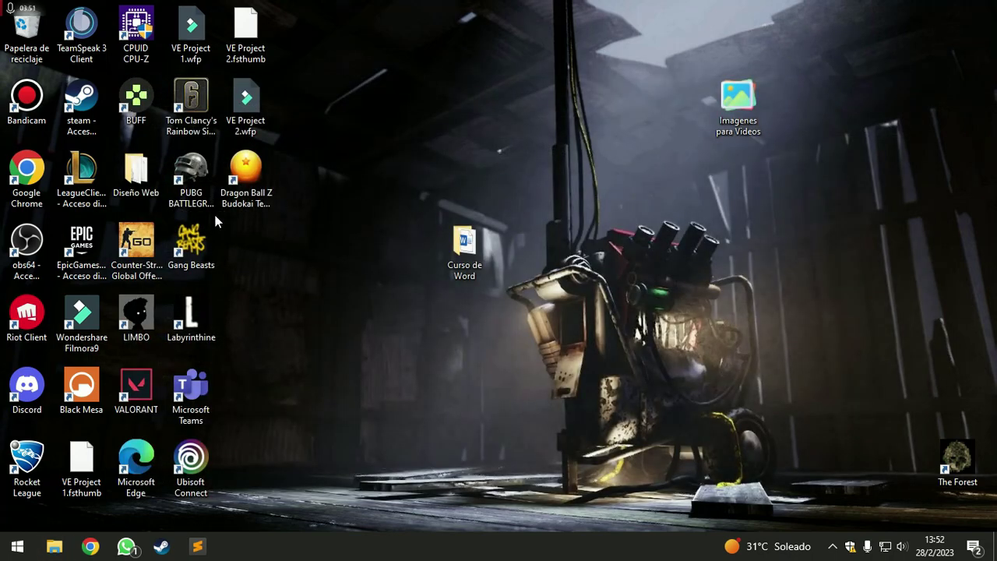
Open the Windows Temp folder by running temp from the Run (Ejecutar) dialog, granting permanent access to the folder
{"action": "left_click", "coordinate": [16, 546]}
{"action": "type", "text": "ejecutar"}
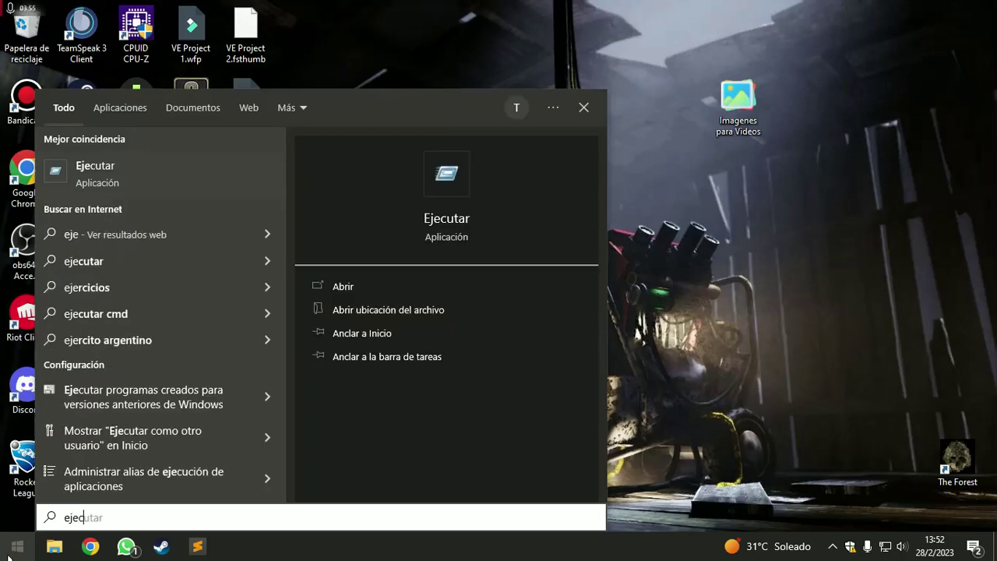
{"action": "key", "text": "Return"}
{"action": "left_click_drag", "start_coordinate": [152, 396], "coordinate": [484, 231]}
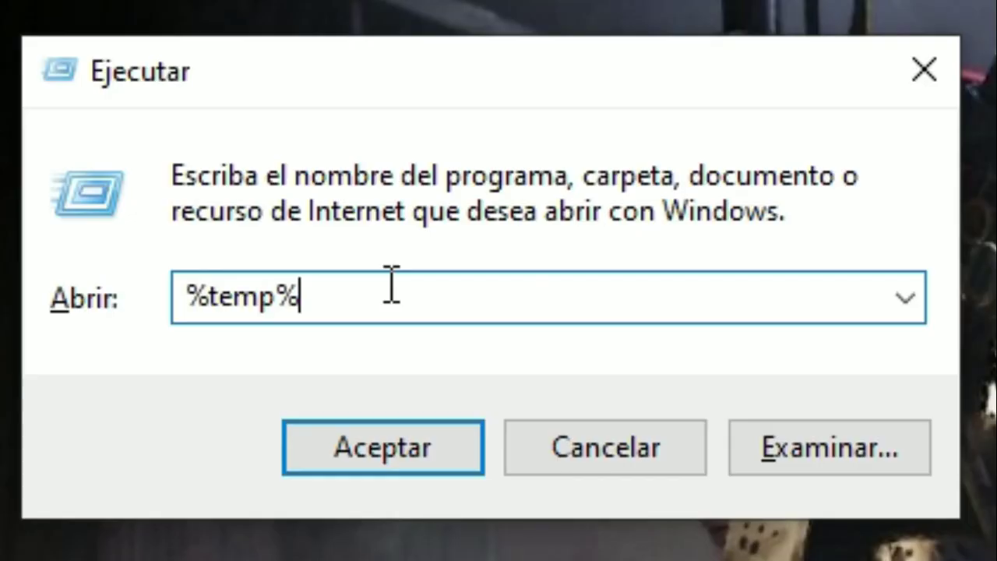
{"action": "key", "text": "BackSpace"}
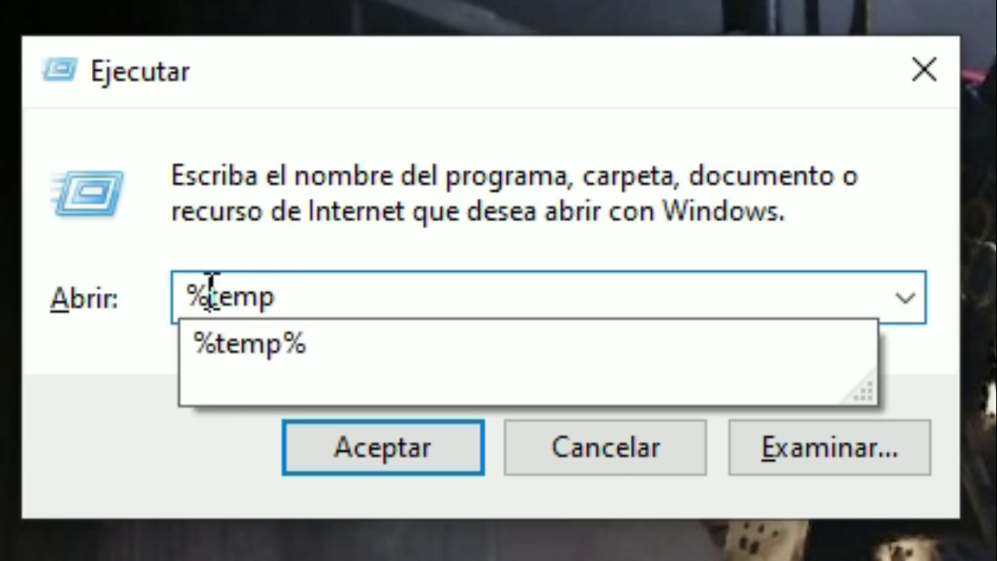
{"action": "left_click", "coordinate": [212, 298]}
{"action": "key", "text": "BackSpace"}
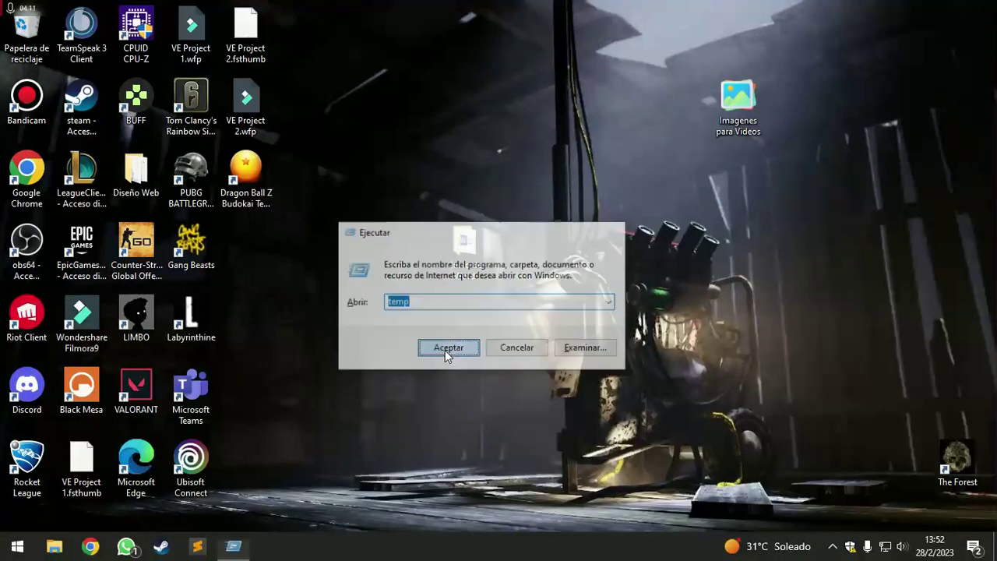
{"action": "left_click", "coordinate": [372, 458]}
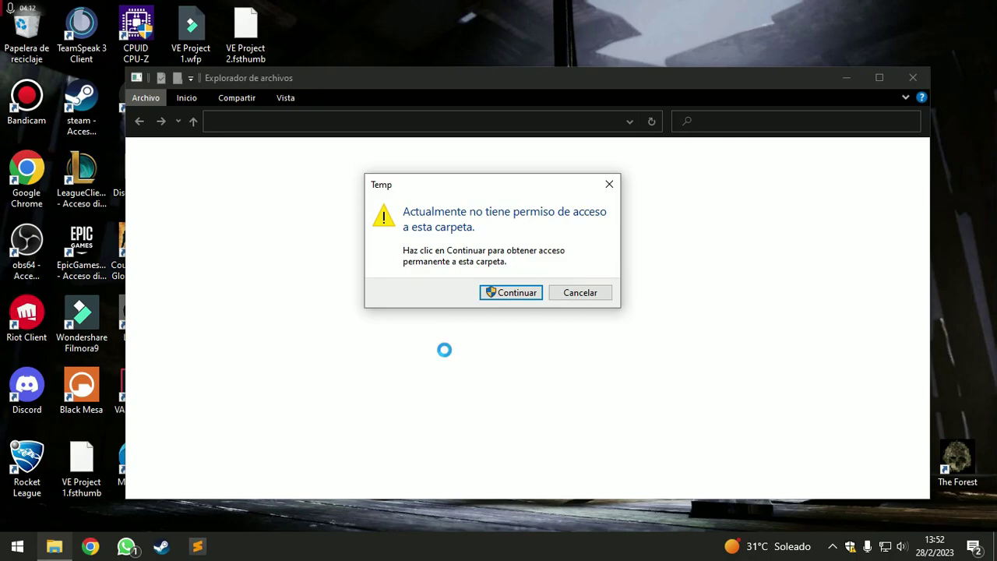
{"action": "left_click", "coordinate": [517, 293]}
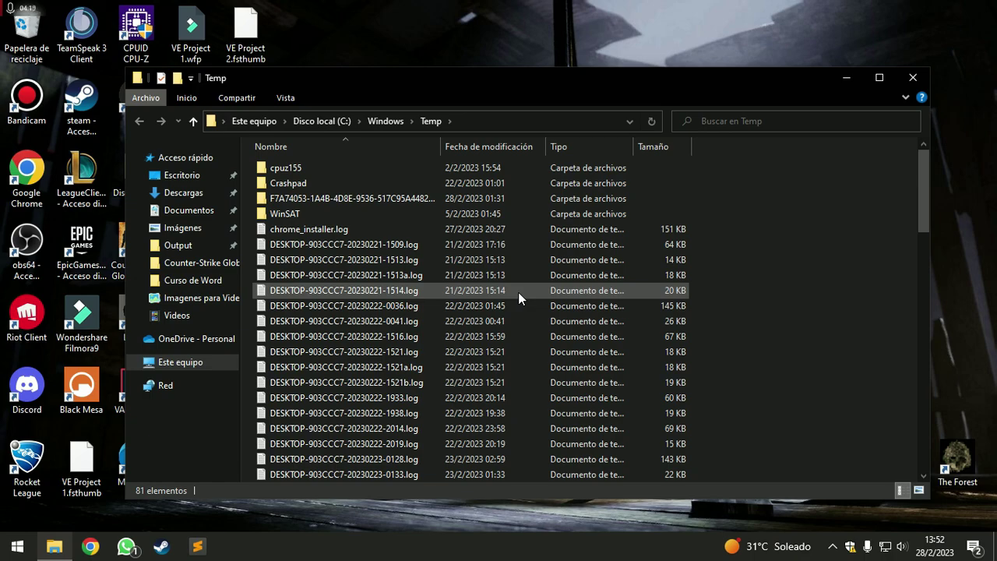
Delete everything in the Windows Temp folder, skipping all items that need administrator permission and those in use, and close the window
{"action": "key", "text": "ctrl+a"}
{"action": "right_click", "coordinate": [518, 293]}
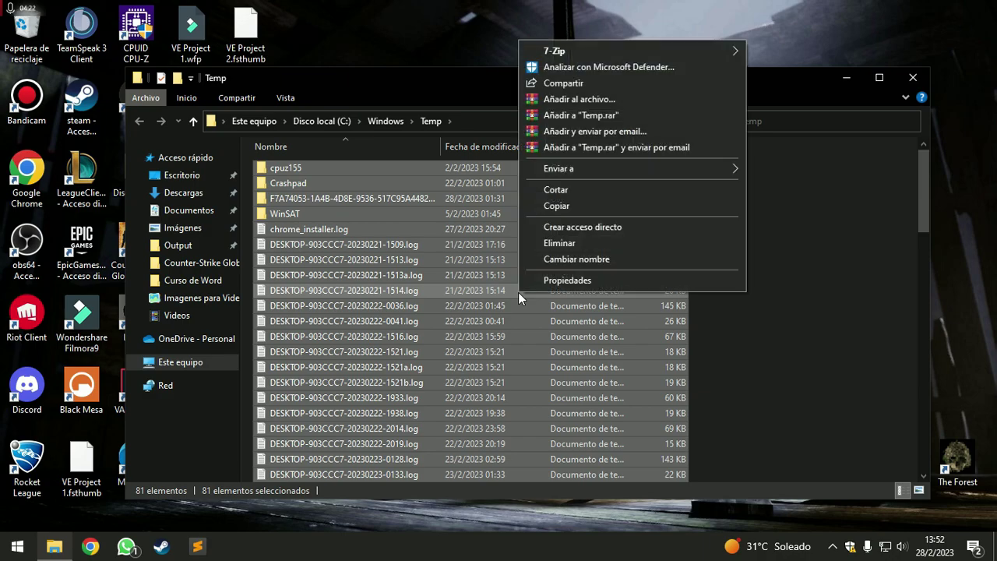
{"action": "left_click", "coordinate": [565, 243]}
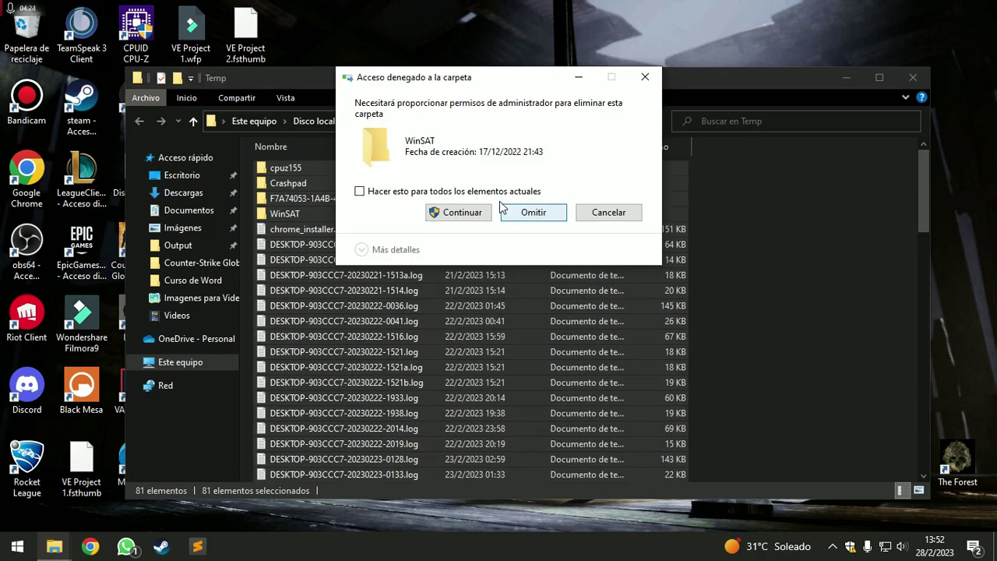
{"action": "left_click", "coordinate": [405, 195]}
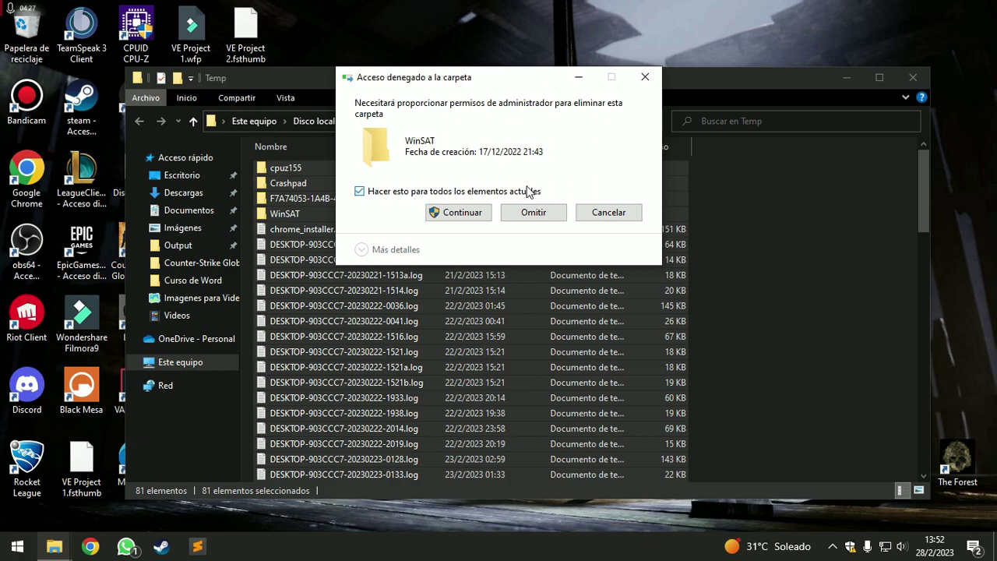
{"action": "left_click", "coordinate": [534, 214]}
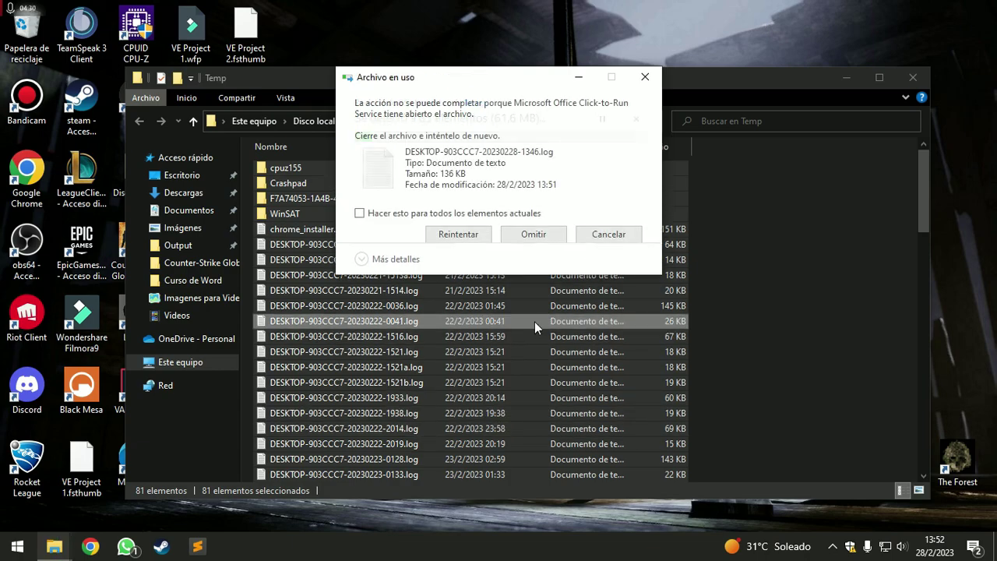
{"action": "left_click", "coordinate": [534, 235]}
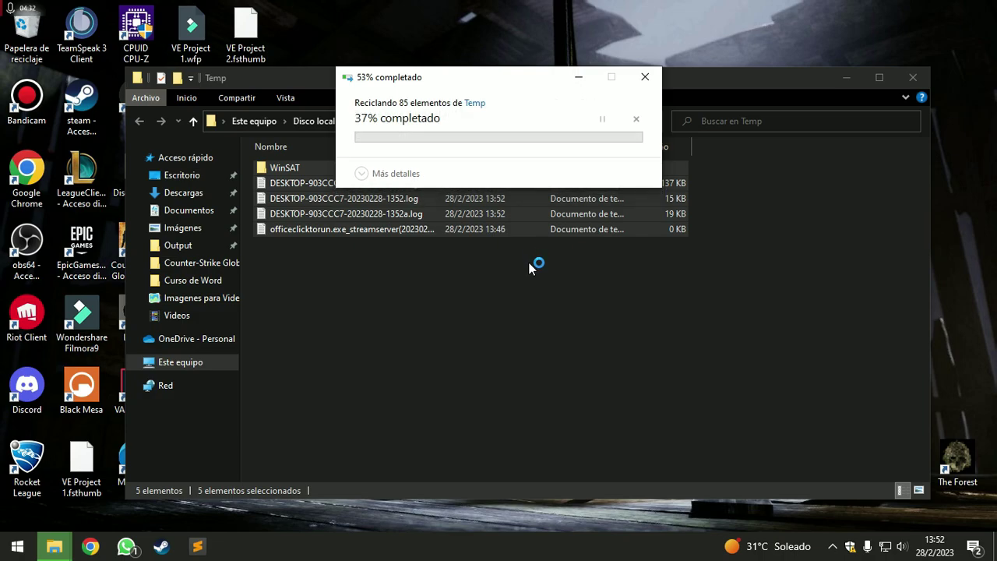
{"action": "left_click_drag", "start_coordinate": [417, 337], "coordinate": [332, 171]}
{"action": "left_click", "coordinate": [779, 233]}
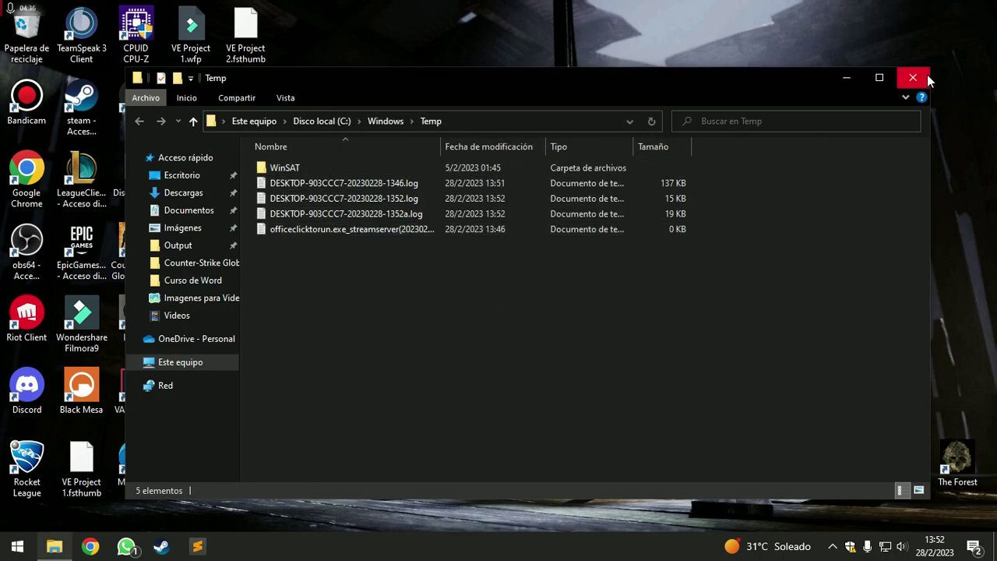
{"action": "left_click", "coordinate": [913, 78]}
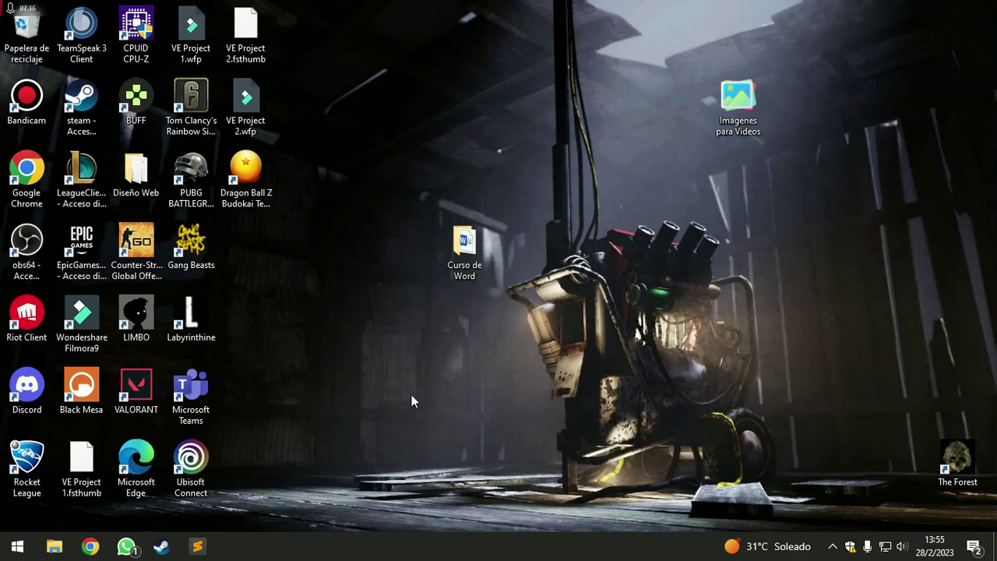
Run prefetch from the Run (Ejecutar) dialog, delete the contents of the Prefetch folder and close its window
{"action": "key", "text": "super+r"}
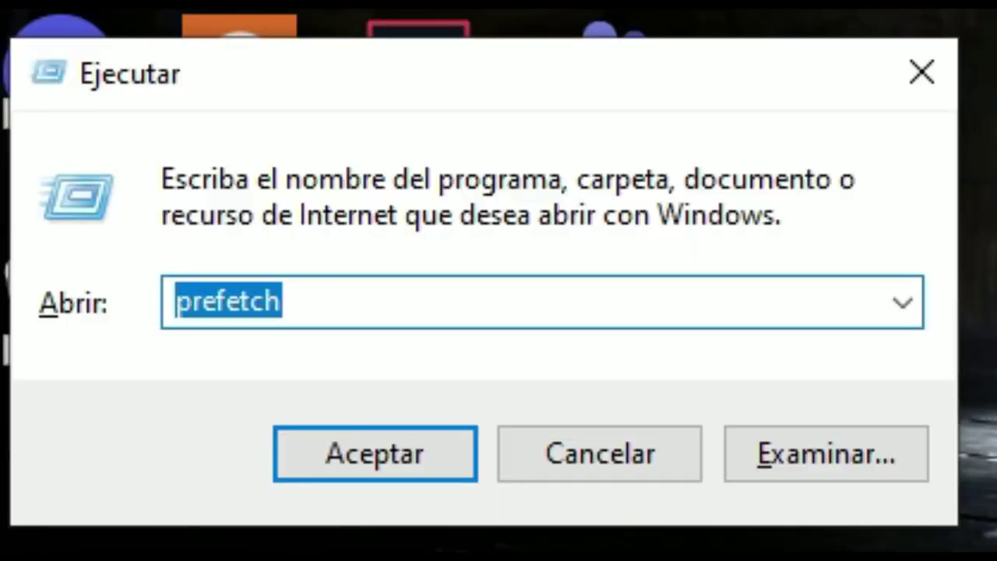
{"action": "left_click", "coordinate": [380, 477]}
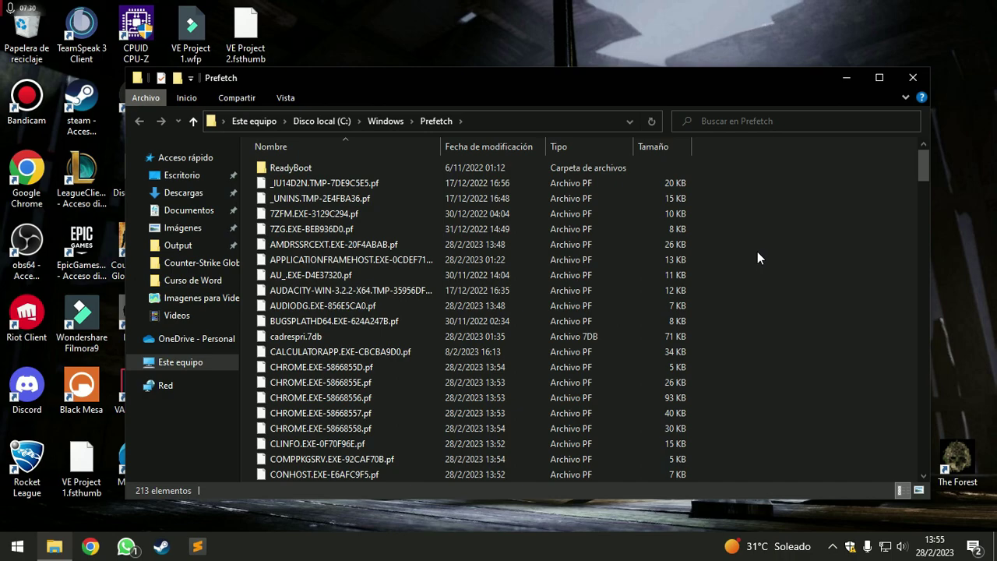
{"action": "key", "text": "ctrl+a"}
{"action": "right_click", "coordinate": [580, 242]}
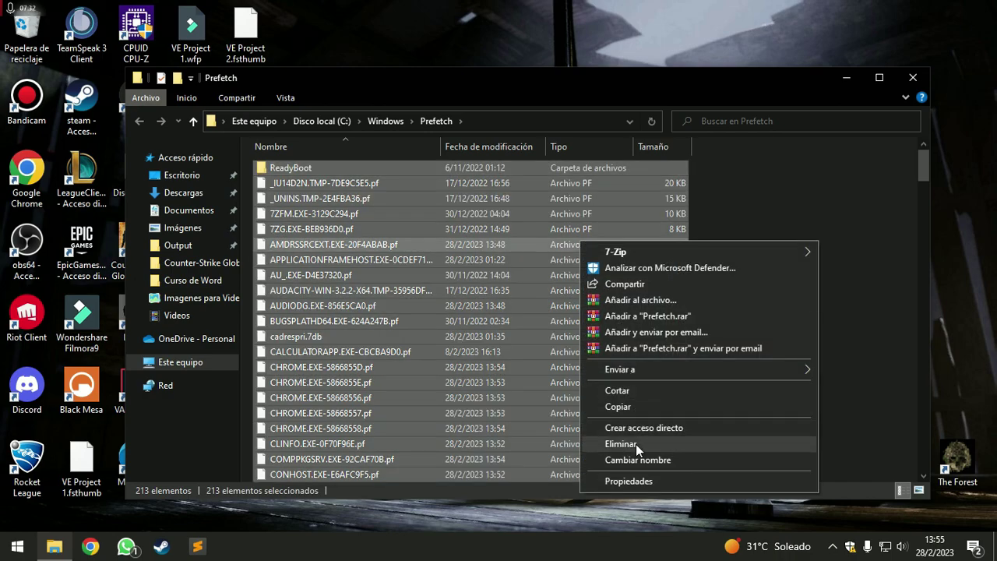
{"action": "left_click", "coordinate": [636, 444]}
{"action": "left_click", "coordinate": [448, 205]}
{"action": "left_click", "coordinate": [519, 226]}
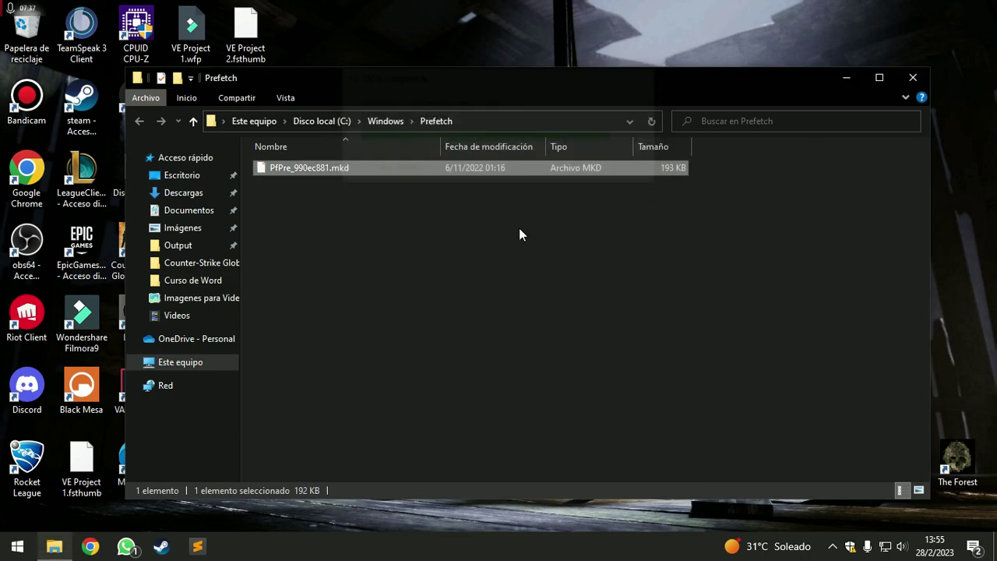
{"action": "left_click", "coordinate": [916, 78]}
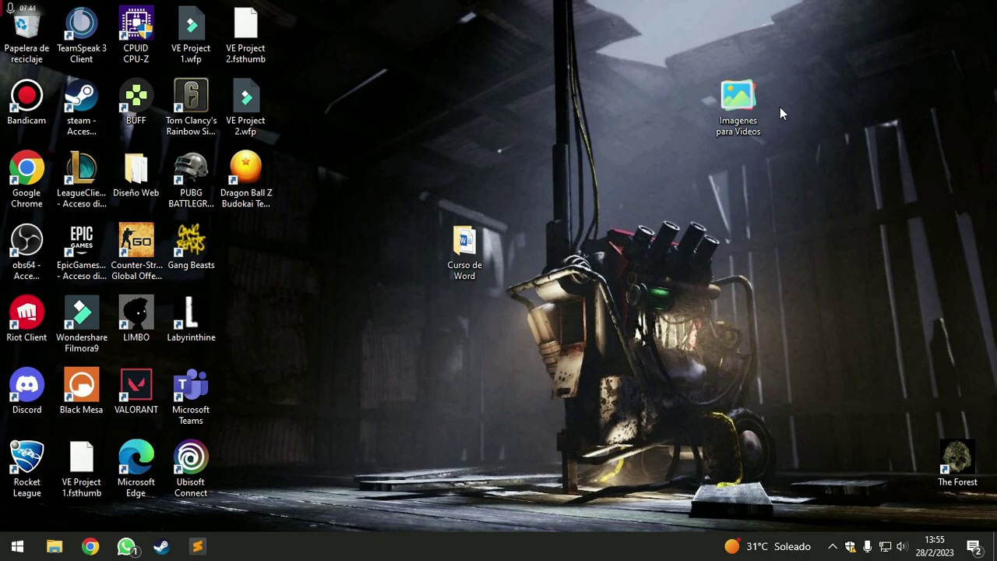
In the Privacidad settings, turn off website language-list access, app launch tracking and suggested content on the General page
{"action": "left_click", "coordinate": [4, 550]}
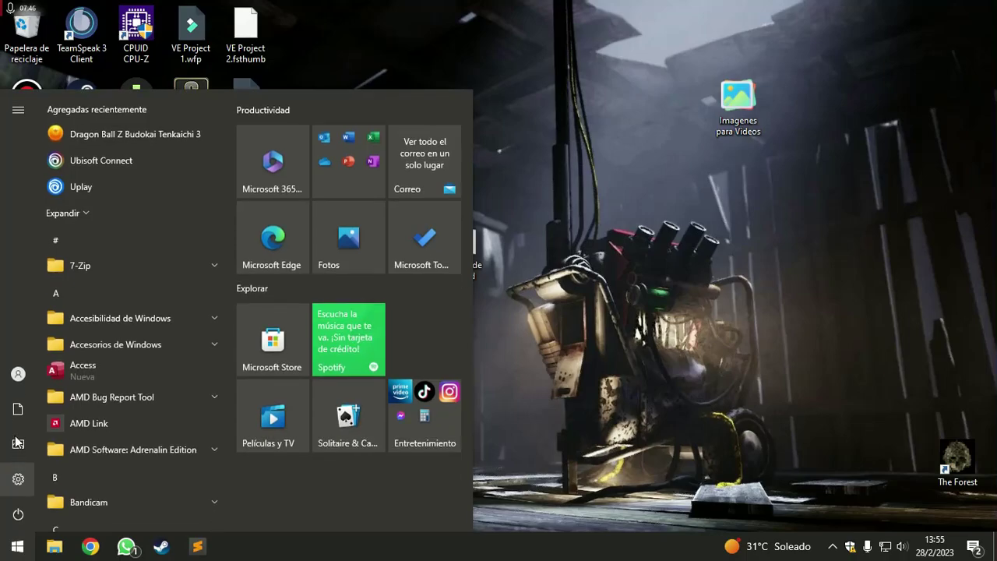
{"action": "left_click", "coordinate": [17, 479]}
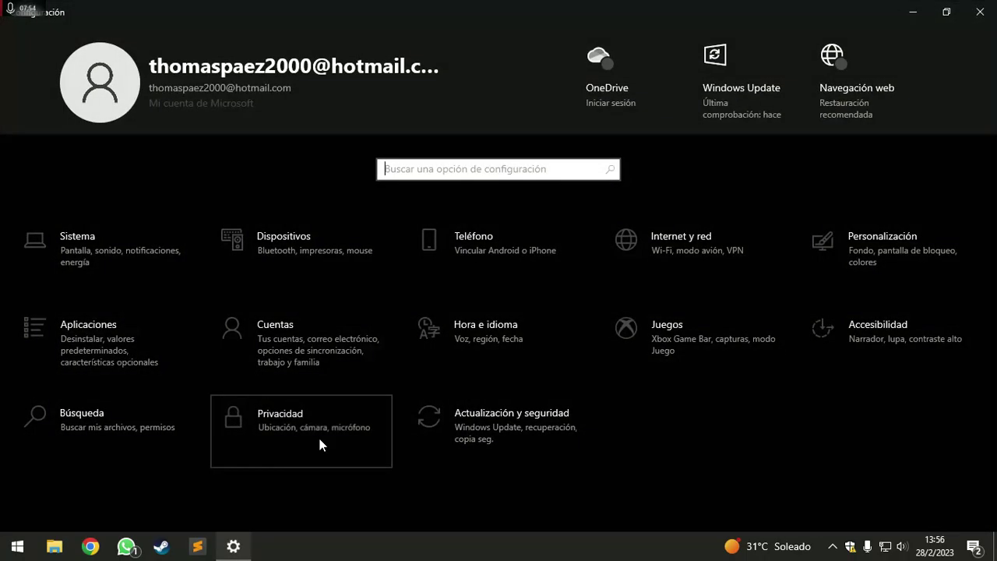
{"action": "left_click", "coordinate": [318, 444]}
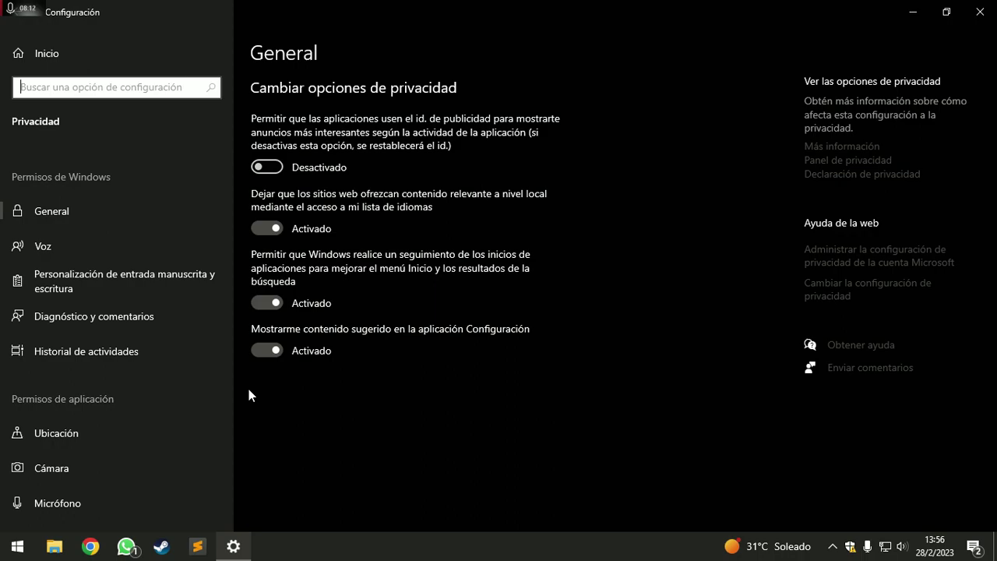
{"action": "left_click", "coordinate": [267, 350]}
{"action": "left_click", "coordinate": [271, 303]}
{"action": "left_click", "coordinate": [272, 227]}
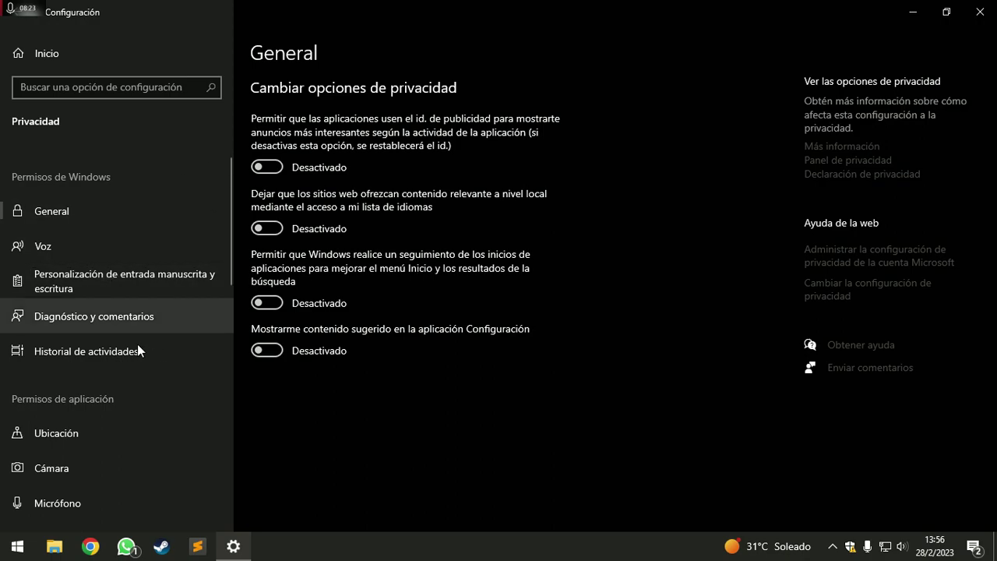
Check the Voz privacy page and turn off Conociéndote under Personalización de entrada manuscrita y escritura
{"action": "left_click", "coordinate": [23, 249]}
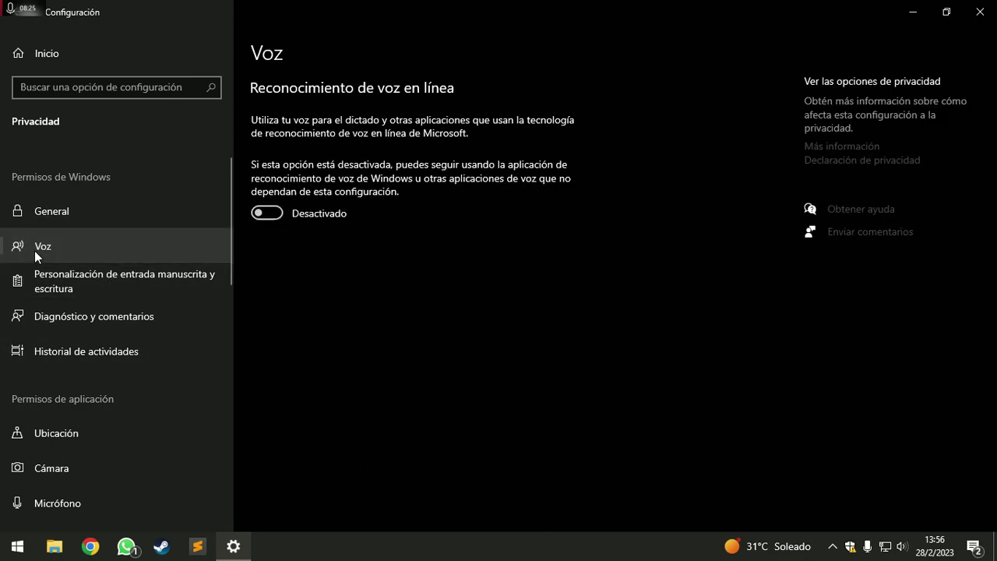
{"action": "left_click", "coordinate": [100, 278]}
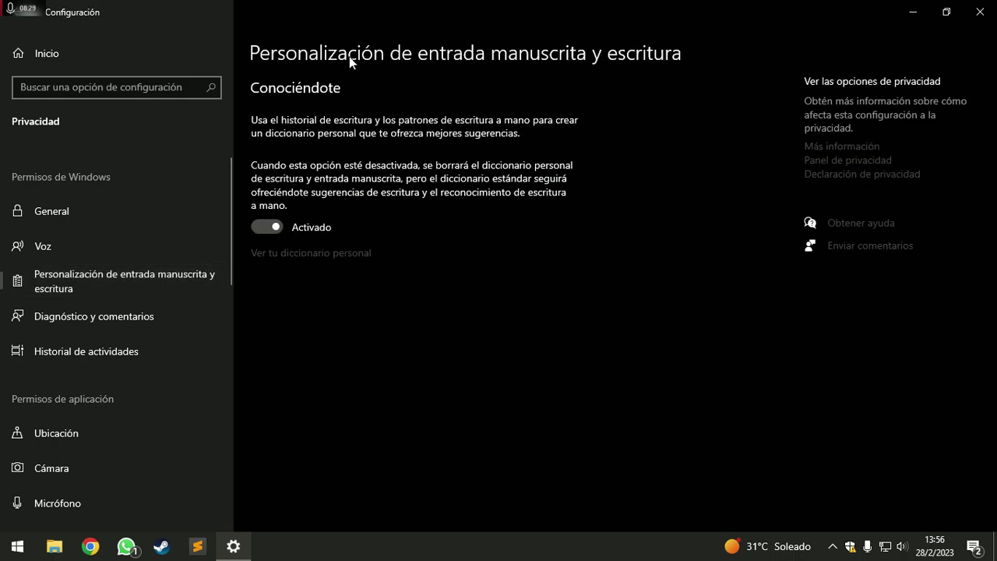
{"action": "left_click", "coordinate": [268, 229]}
Delete the diagnostic data collected about this device under Diagnóstico y comentarios
{"action": "left_click", "coordinate": [134, 326]}
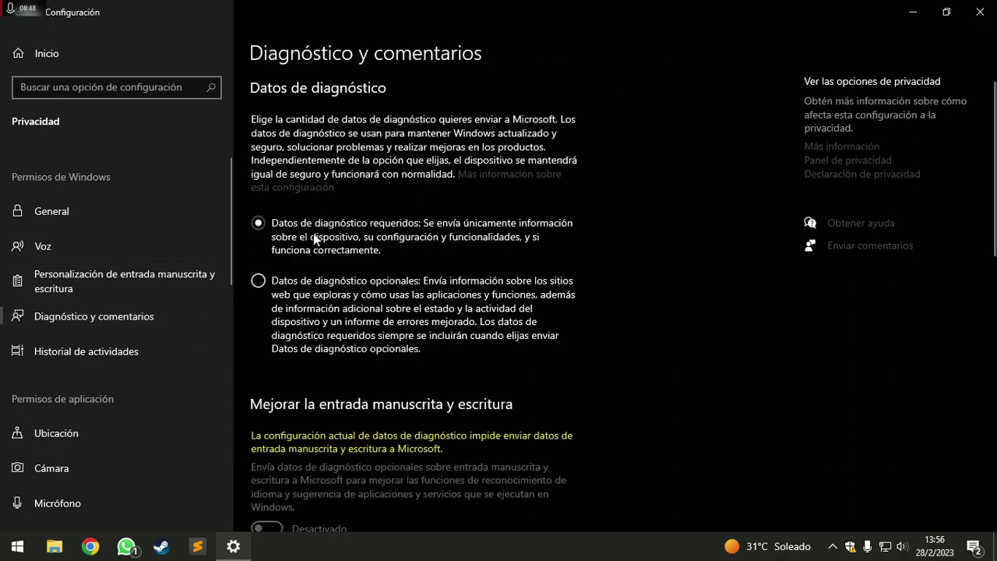
{"action": "scroll", "coordinate": [318, 232], "scroll_direction": "down", "scroll_amount": 3}
{"action": "scroll", "coordinate": [320, 242], "scroll_direction": "down", "scroll_amount": 2}
{"action": "scroll", "coordinate": [258, 318], "scroll_direction": "down", "scroll_amount": 7}
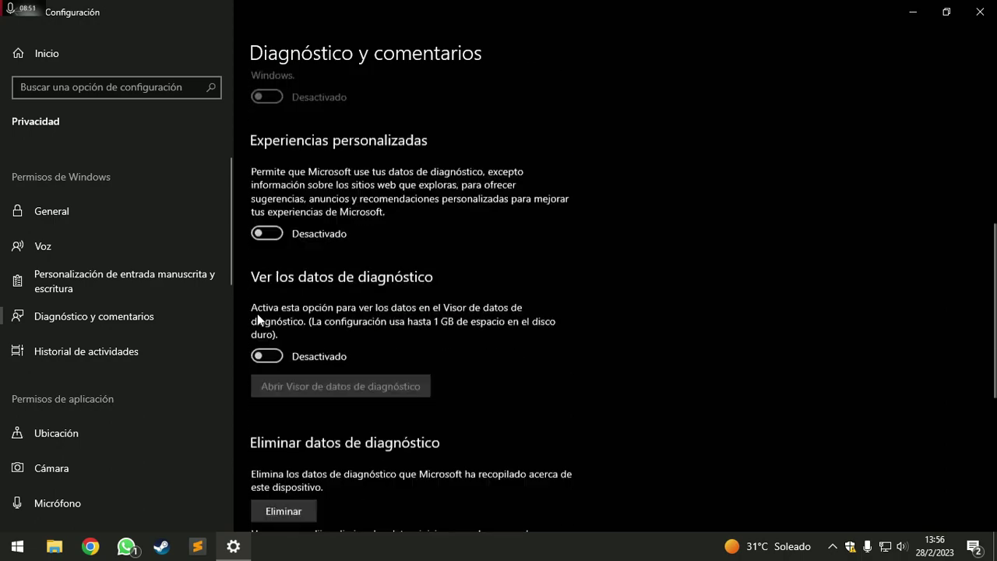
{"action": "left_click", "coordinate": [285, 387]}
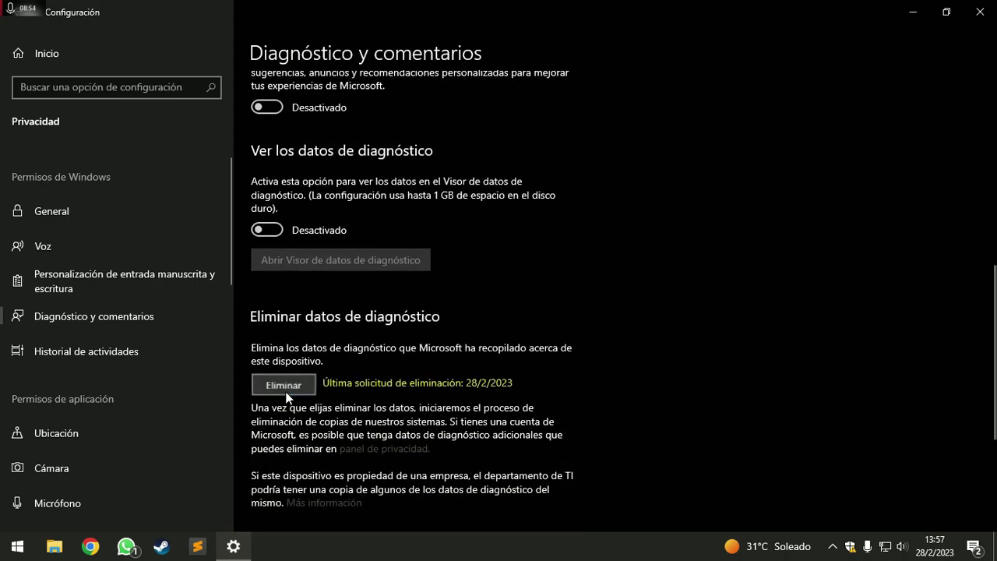
Set the frequency at which Windows requests feedback (Frecuencia de comentarios) to Nunca
{"action": "scroll", "coordinate": [327, 401], "scroll_direction": "down", "scroll_amount": 5}
{"action": "left_click", "coordinate": [355, 365]}
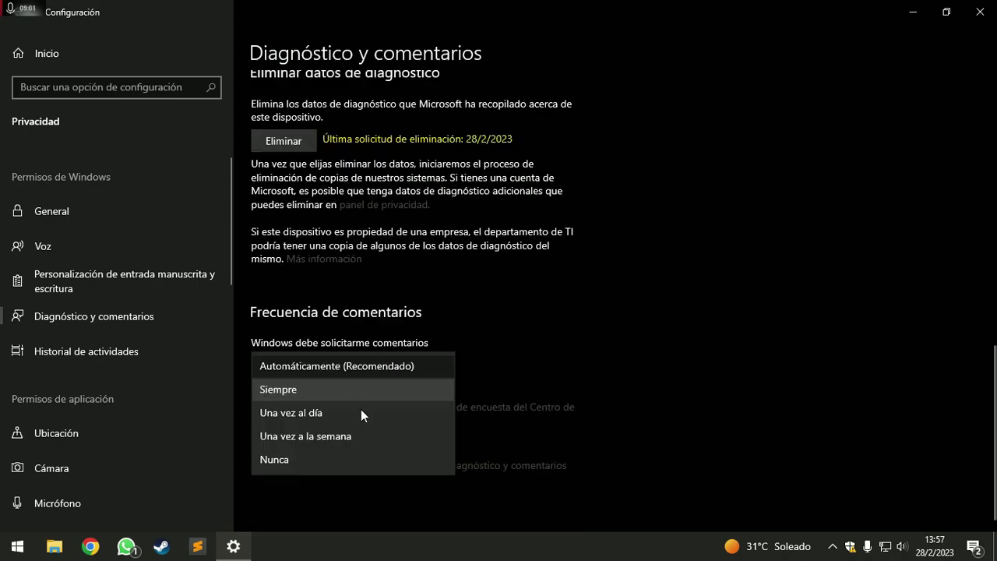
{"action": "left_click", "coordinate": [312, 459]}
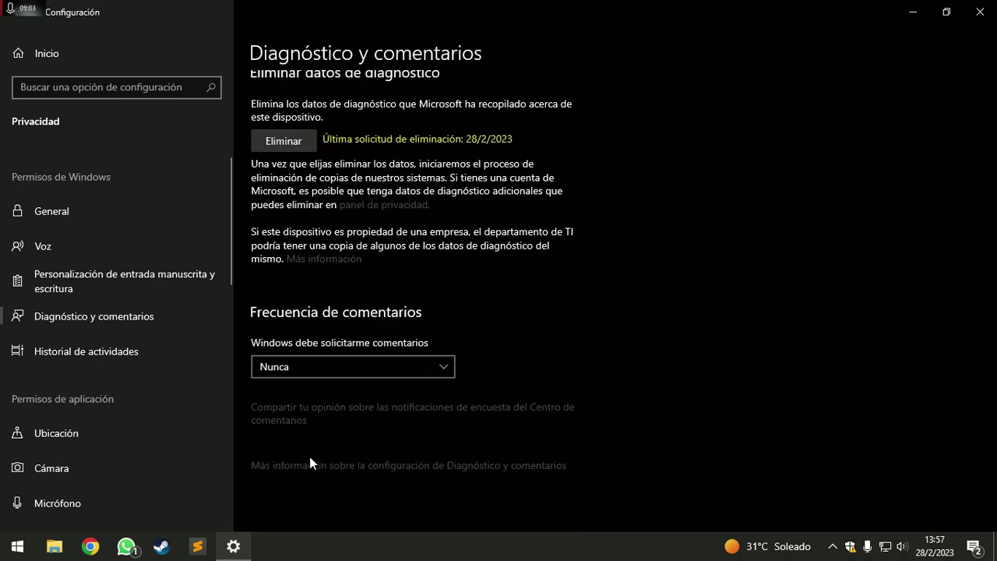
In Historial de actividades, stop storing activity history on this device, hide the Microsoft account's activities and clear the account's history
{"action": "left_click", "coordinate": [91, 352]}
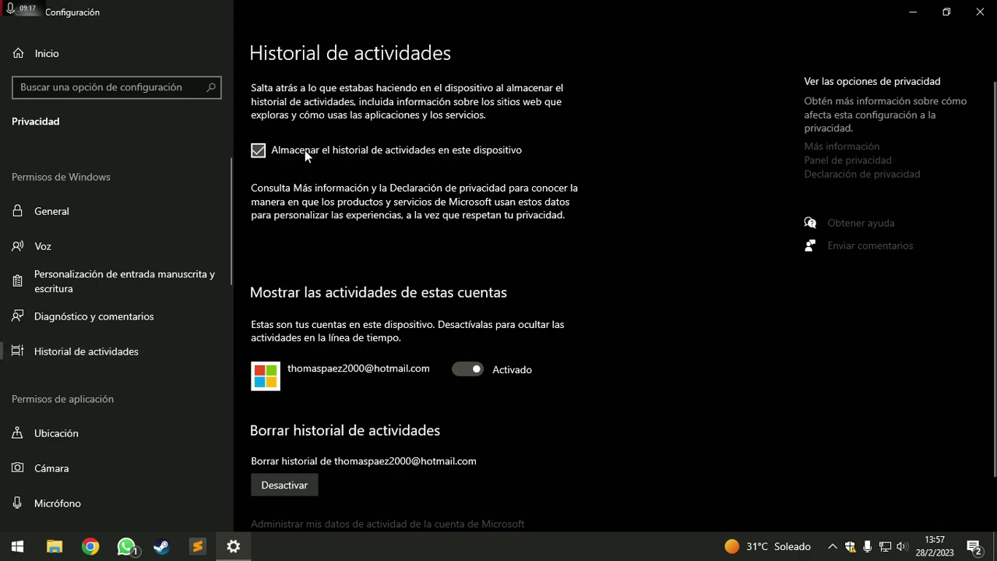
{"action": "left_click", "coordinate": [264, 152]}
{"action": "left_click", "coordinate": [473, 370]}
{"action": "scroll", "coordinate": [376, 371], "scroll_direction": "down", "scroll_amount": 1}
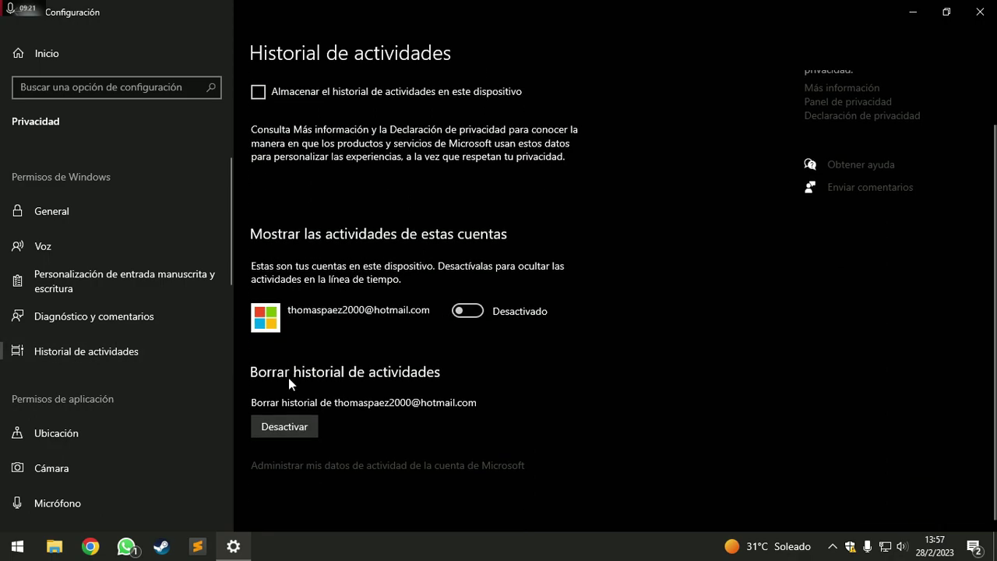
{"action": "left_click", "coordinate": [303, 426]}
{"action": "left_click", "coordinate": [254, 391]}
Check the device-level access settings for Ubicación and Cámara, leaving both as they are
{"action": "left_click", "coordinate": [112, 434]}
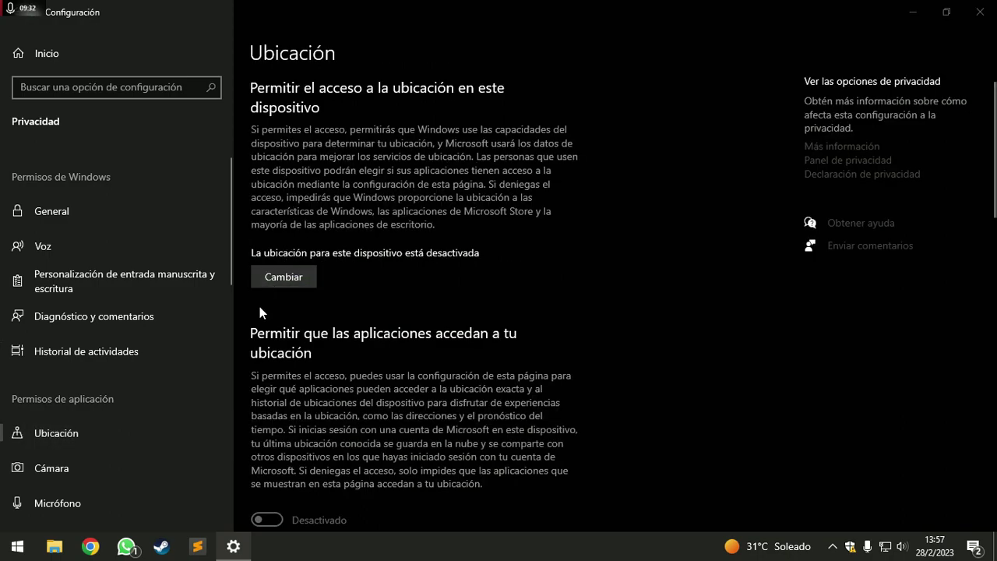
{"action": "left_click", "coordinate": [472, 329]}
{"action": "left_click", "coordinate": [85, 454]}
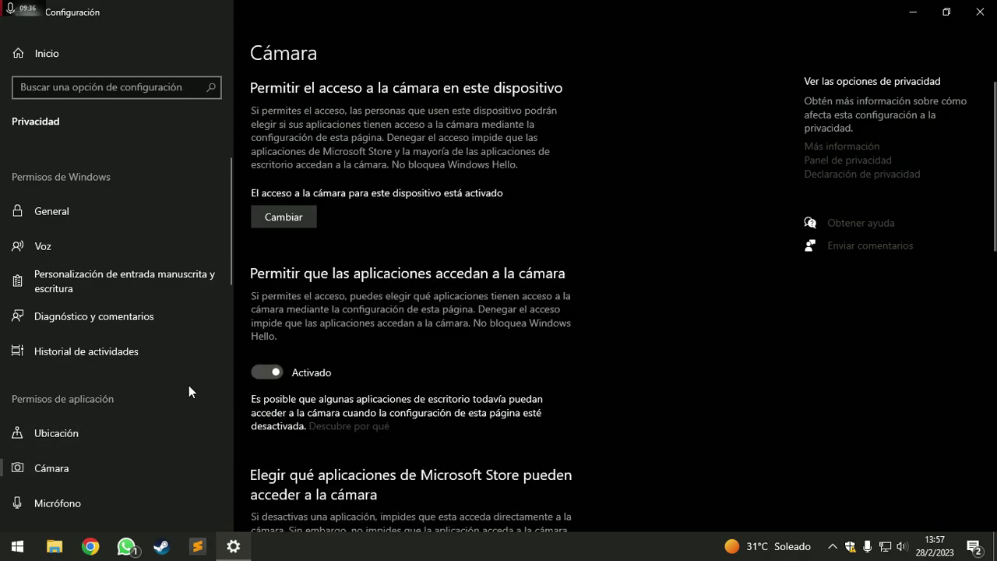
{"action": "left_click", "coordinate": [291, 208]}
{"action": "left_click", "coordinate": [457, 188]}
Try turning off camera access for this device, check the app list, and turn the access back on
{"action": "left_click", "coordinate": [266, 217]}
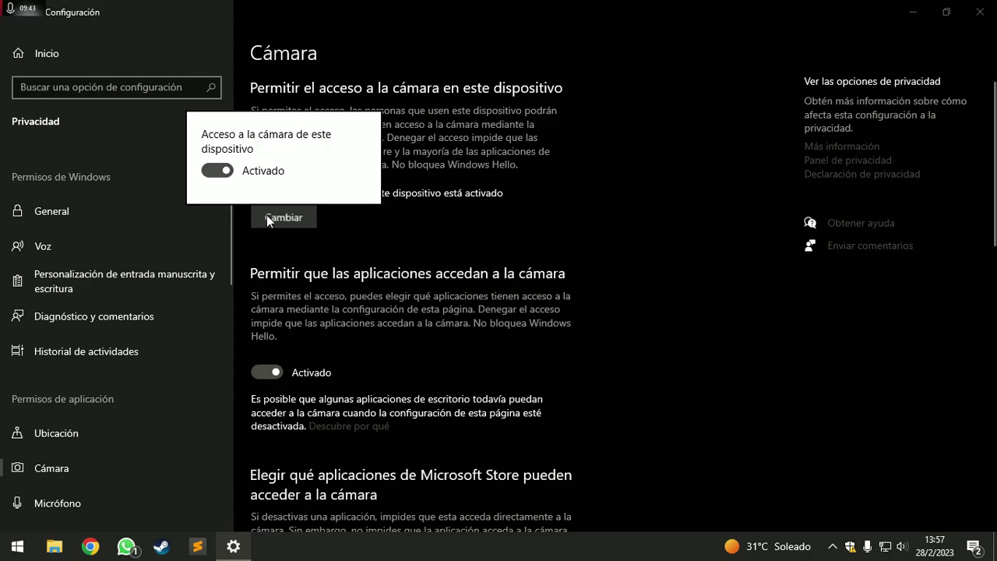
{"action": "left_click", "coordinate": [222, 170]}
{"action": "scroll", "coordinate": [461, 298], "scroll_direction": "down", "scroll_amount": 5}
{"action": "scroll", "coordinate": [460, 298], "scroll_direction": "down", "scroll_amount": 1}
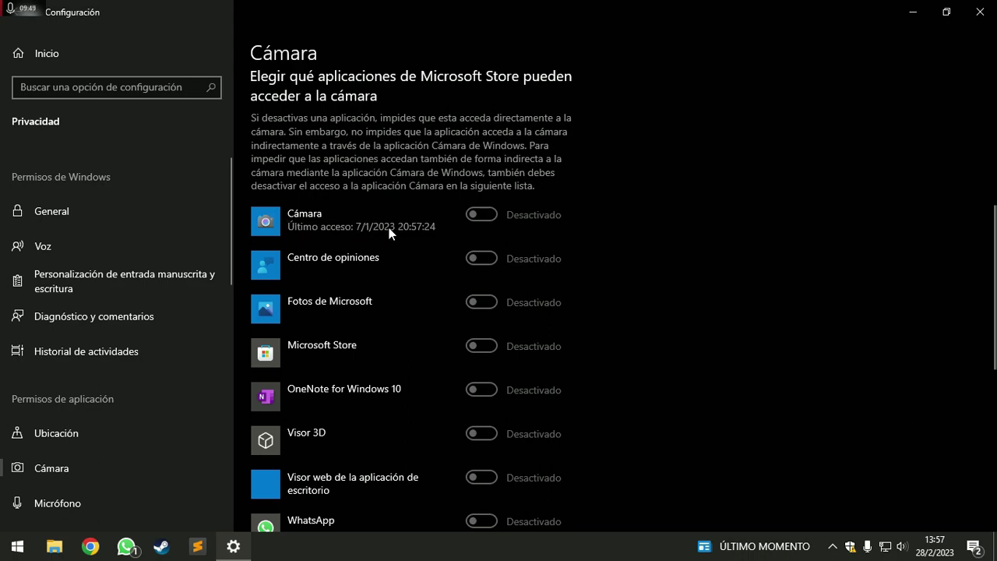
{"action": "scroll", "coordinate": [507, 220], "scroll_direction": "up", "scroll_amount": 4}
{"action": "scroll", "coordinate": [507, 217], "scroll_direction": "up", "scroll_amount": 1}
{"action": "left_click", "coordinate": [274, 219]}
{"action": "left_click", "coordinate": [232, 172]}
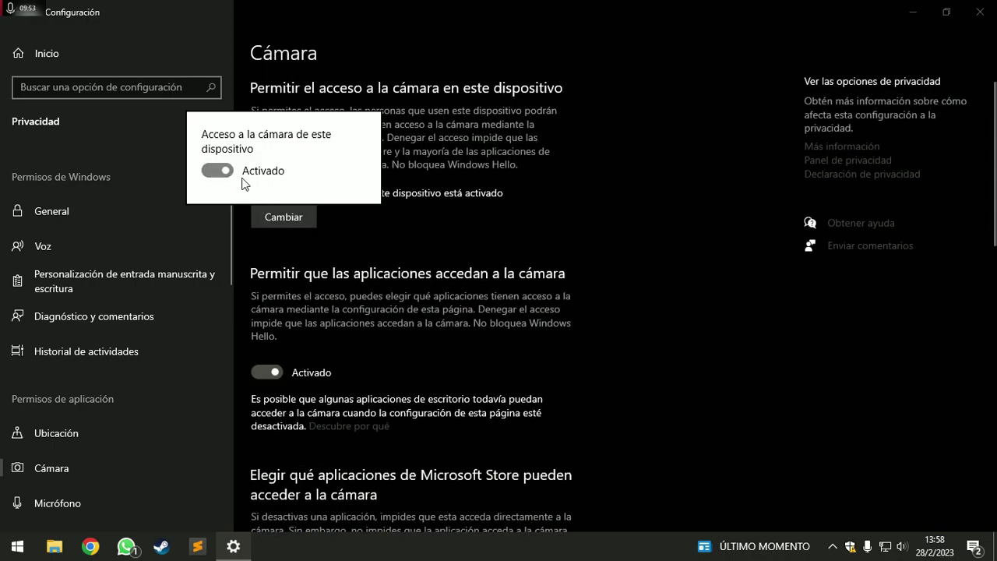
{"action": "left_click", "coordinate": [507, 273]}
Turn off camera access for Fotos de Microsoft, Centro de opiniones, Visor 3D, Microsoft Store and Xbox Game Bar
{"action": "scroll", "coordinate": [282, 371], "scroll_direction": "down", "scroll_amount": 5}
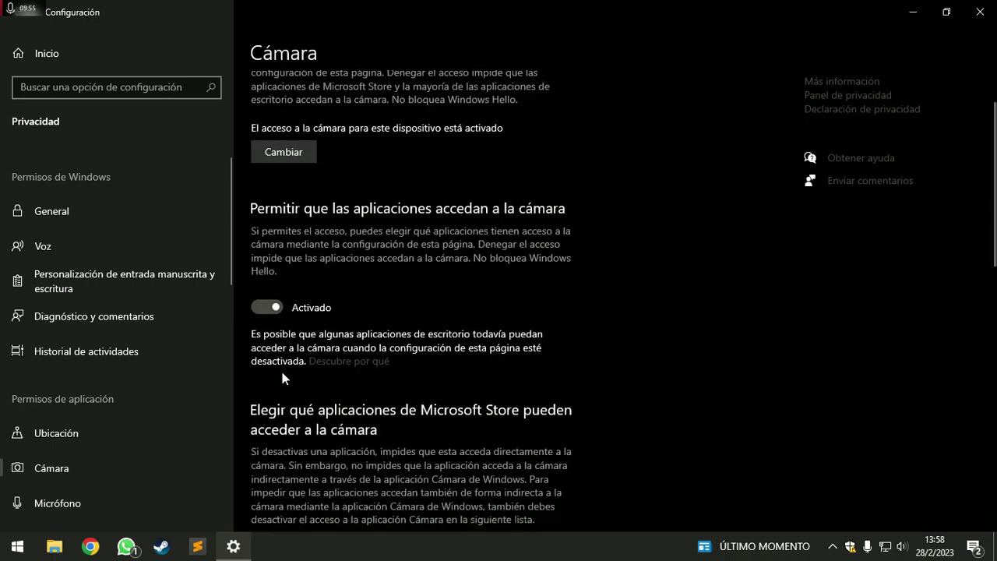
{"action": "left_click", "coordinate": [477, 307]}
{"action": "left_click", "coordinate": [484, 264]}
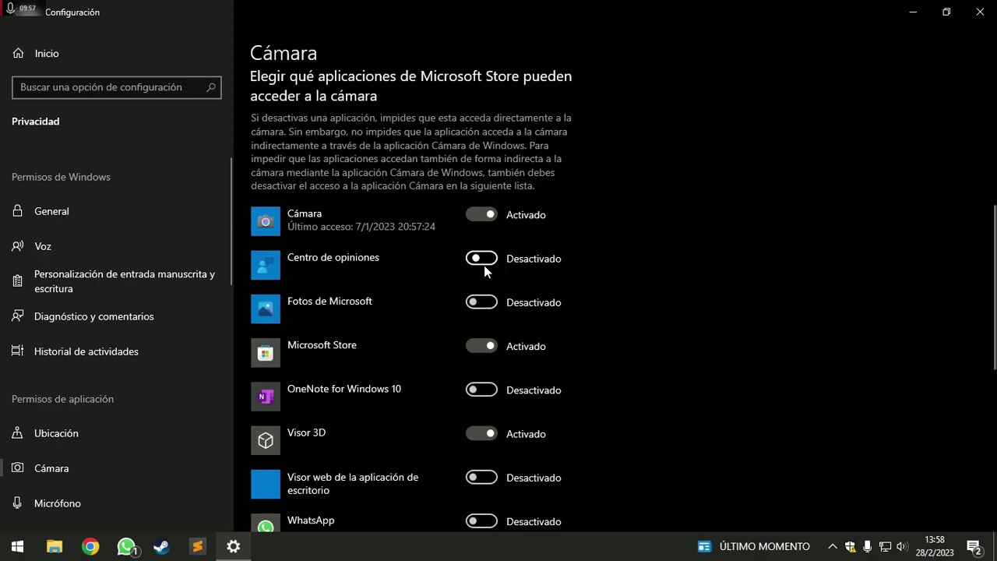
{"action": "left_click", "coordinate": [481, 433]}
{"action": "left_click", "coordinate": [480, 344]}
{"action": "scroll", "coordinate": [486, 437], "scroll_direction": "down", "scroll_amount": 2}
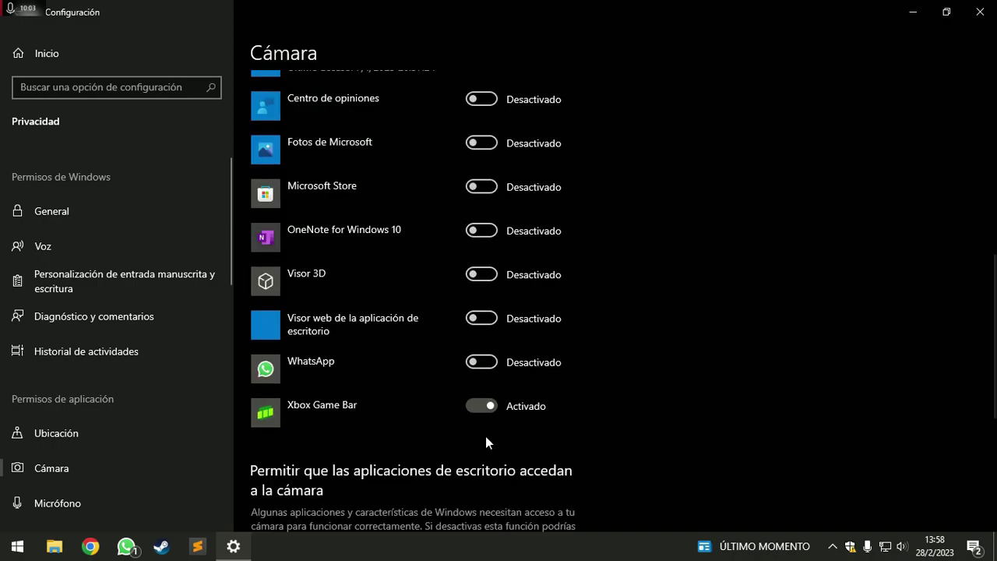
{"action": "left_click", "coordinate": [485, 408]}
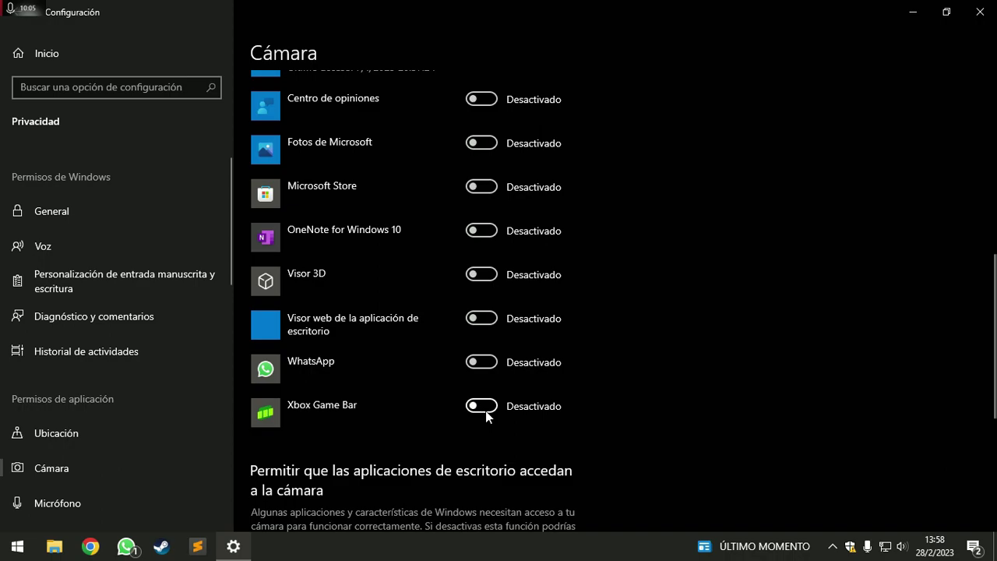
{"action": "scroll", "coordinate": [485, 410], "scroll_direction": "up", "scroll_amount": 3}
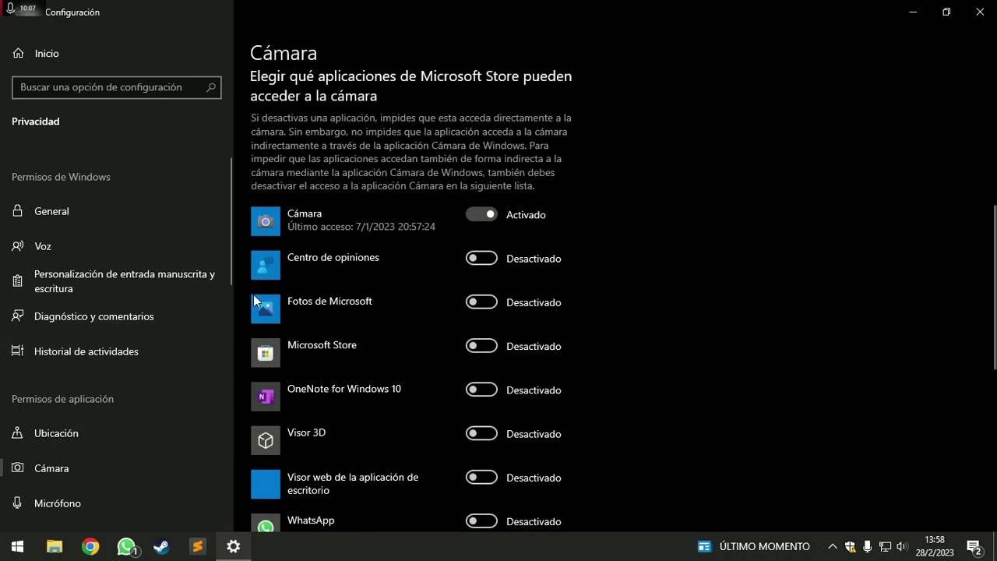
{"action": "scroll", "coordinate": [265, 340], "scroll_direction": "down", "scroll_amount": 3}
Keep the device's microphone access on, but turn it off for Centro de opiniones, Cortana, Fotos de Microsoft, Grabadora de voz and another listed app
{"action": "left_click", "coordinate": [58, 502]}
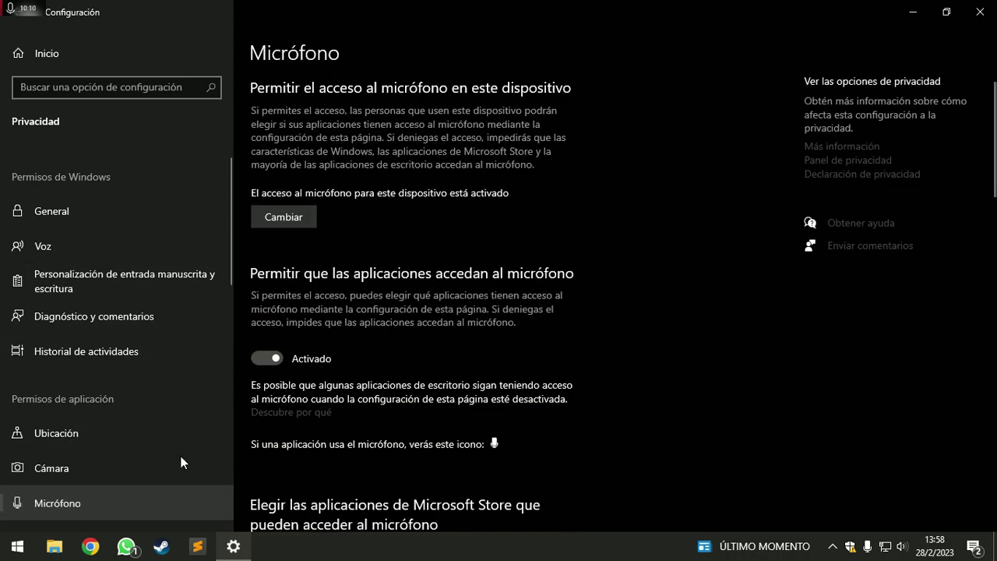
{"action": "left_click", "coordinate": [295, 219]}
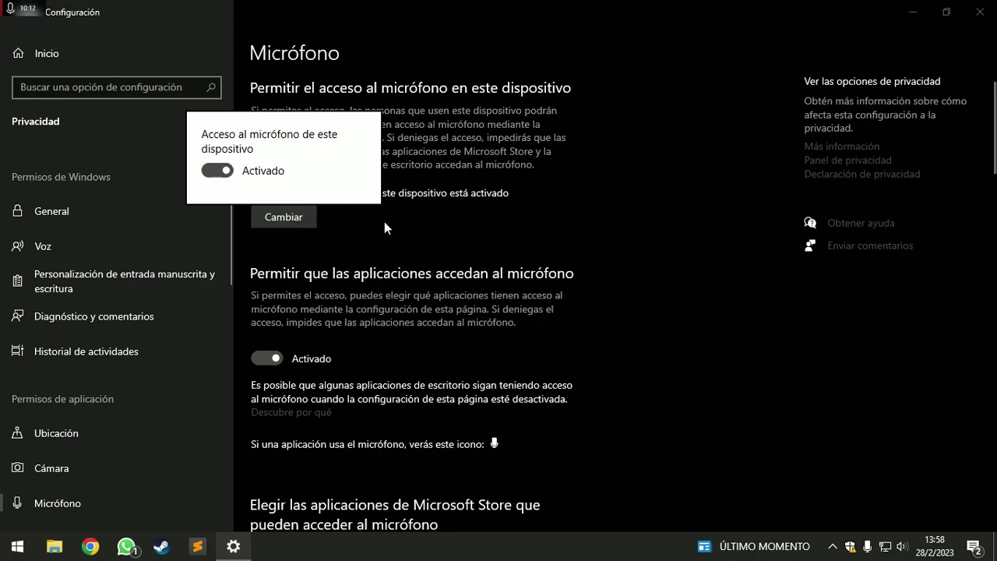
{"action": "left_click", "coordinate": [502, 241]}
{"action": "scroll", "coordinate": [500, 239], "scroll_direction": "down", "scroll_amount": 5}
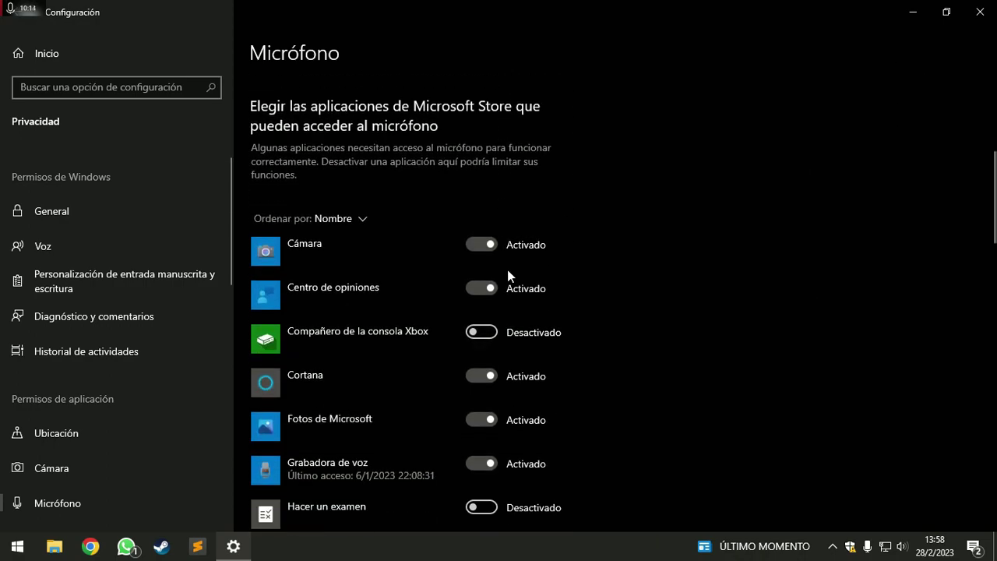
{"action": "left_click", "coordinate": [492, 289]}
{"action": "left_click", "coordinate": [479, 375]}
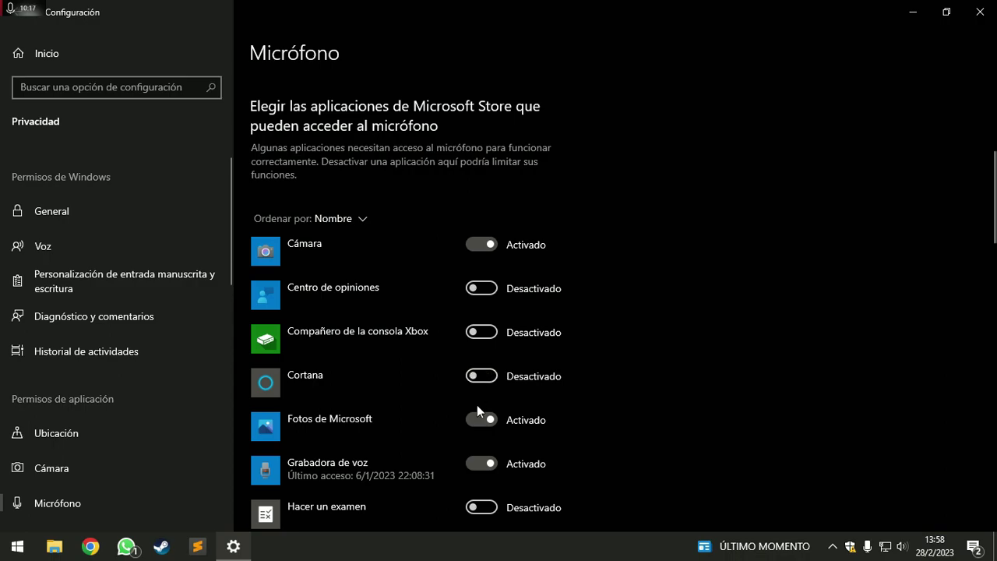
{"action": "left_click", "coordinate": [477, 419]}
{"action": "left_click", "coordinate": [474, 464]}
{"action": "scroll", "coordinate": [474, 466], "scroll_direction": "down", "scroll_amount": 2}
{"action": "left_click", "coordinate": [489, 440]}
{"action": "scroll", "coordinate": [274, 389], "scroll_direction": "down", "scroll_amount": 2}
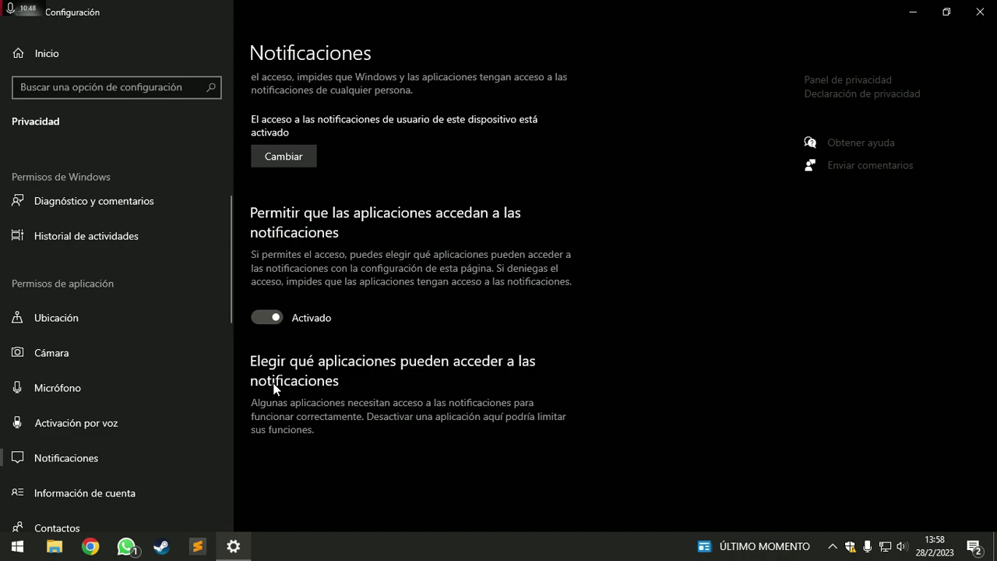
Review the Notificaciones permissions and turn off access to account information (Información de cuenta) for this device
{"action": "scroll", "coordinate": [274, 388], "scroll_direction": "up", "scroll_amount": 2}
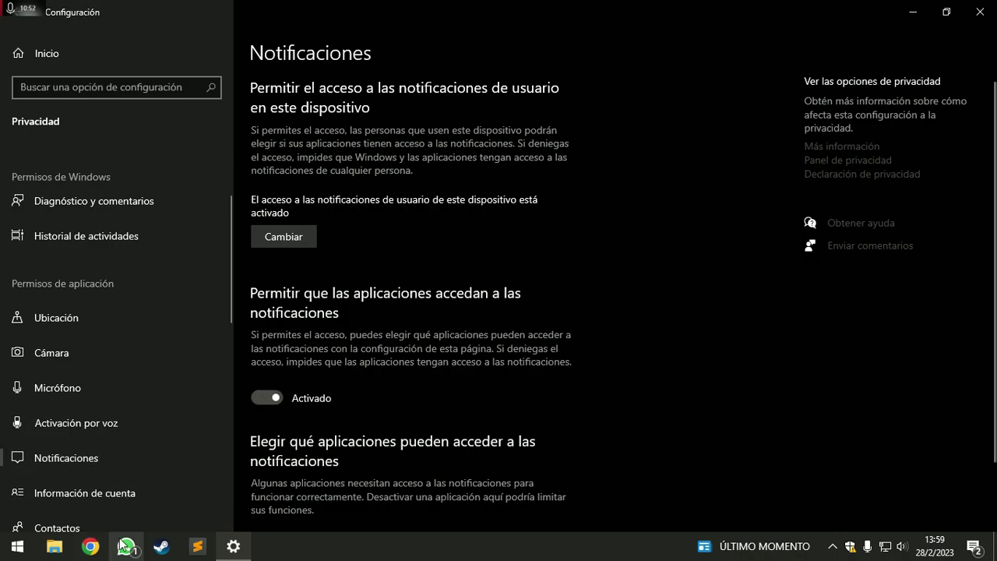
{"action": "left_click", "coordinate": [119, 489]}
{"action": "left_click", "coordinate": [286, 241]}
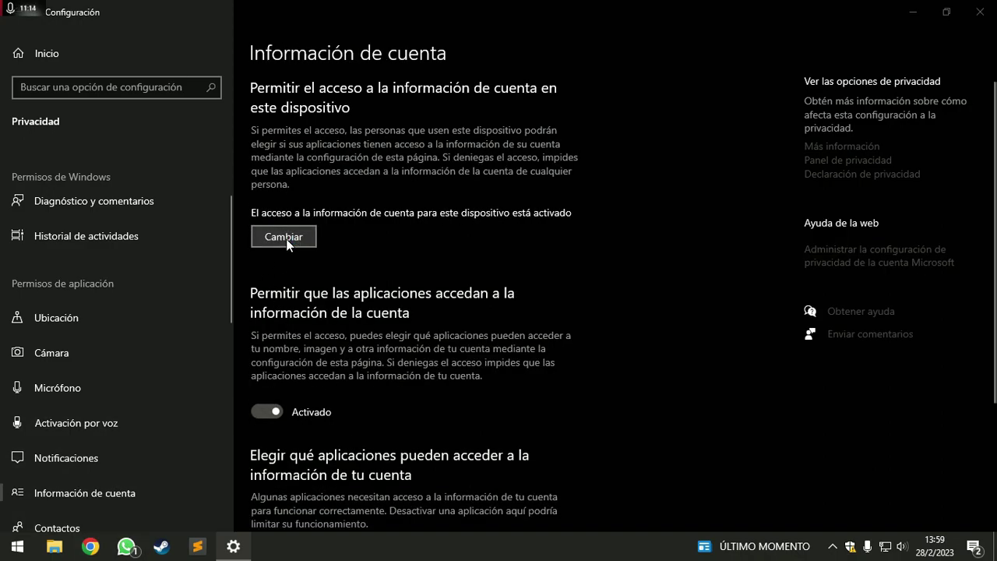
{"action": "left_click", "coordinate": [286, 239]}
{"action": "left_click", "coordinate": [216, 195]}
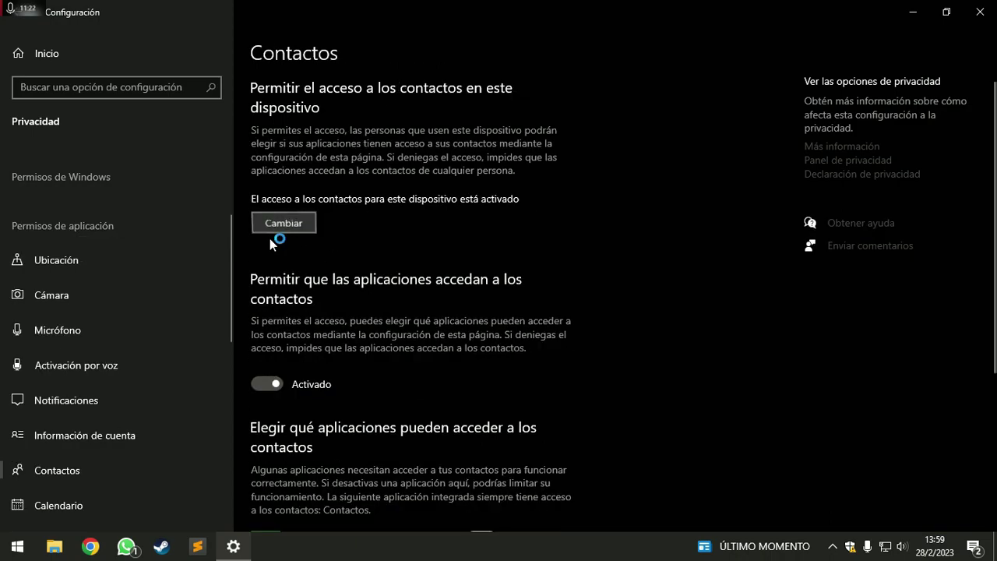
Turn off access to contacts (Contactos) for this device
{"action": "left_click", "coordinate": [270, 227]}
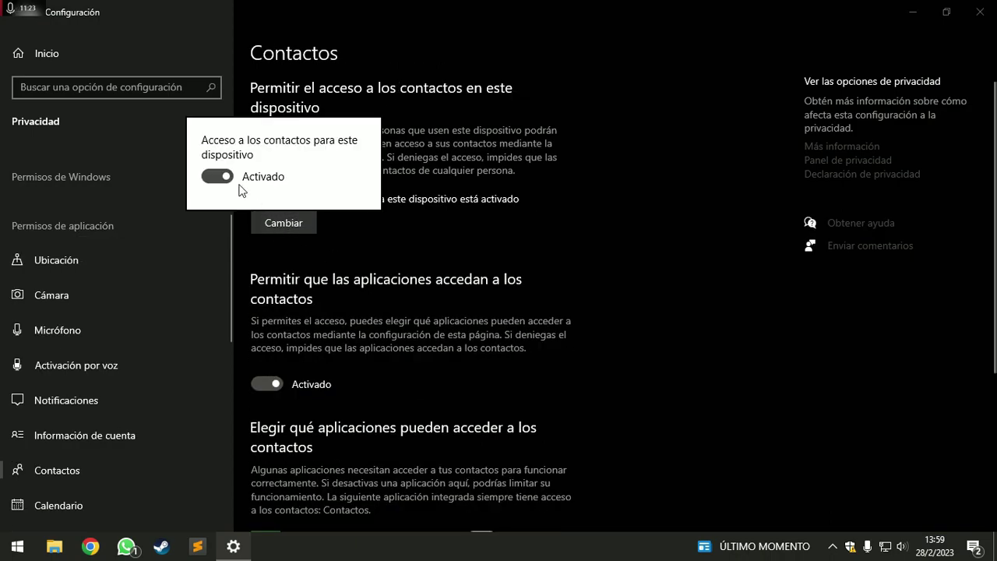
{"action": "left_click", "coordinate": [222, 178]}
{"action": "left_click", "coordinate": [391, 227]}
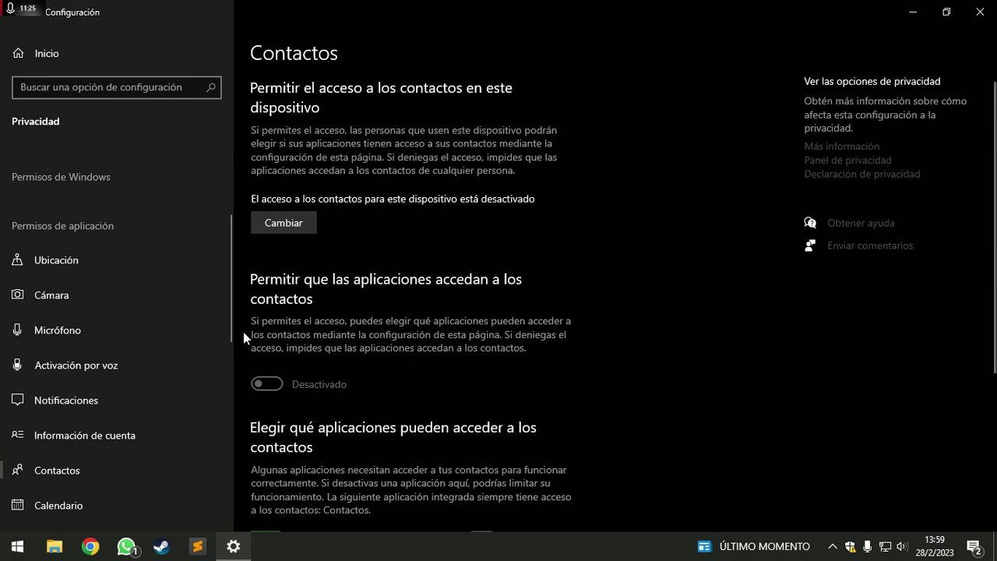
Turn off access to phone calls (Llamadas telefónicas) for this device
{"action": "scroll", "coordinate": [140, 387], "scroll_direction": "down", "scroll_amount": 1}
{"action": "scroll", "coordinate": [69, 452], "scroll_direction": "down", "scroll_amount": 1}
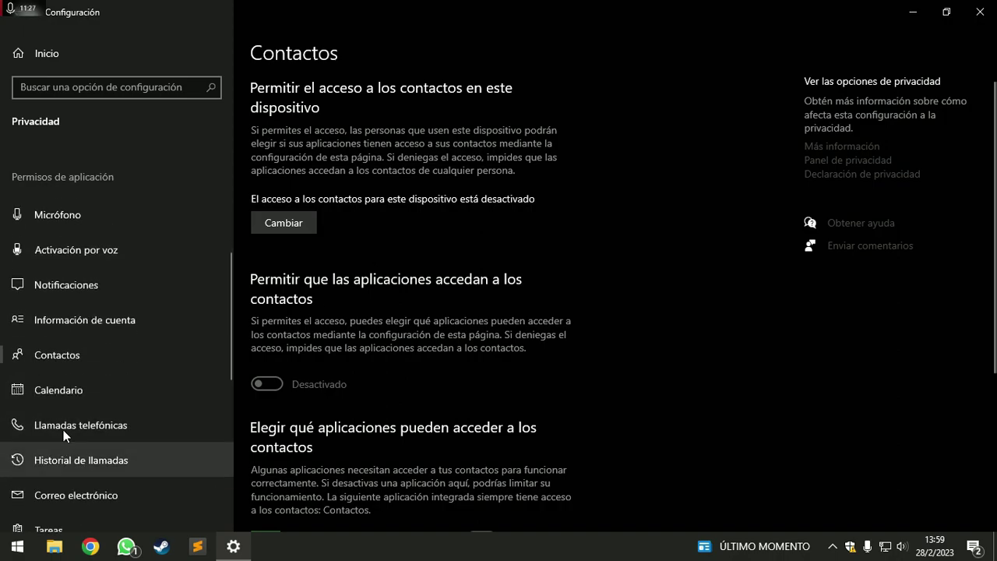
{"action": "left_click", "coordinate": [66, 427]}
{"action": "left_click", "coordinate": [286, 246]}
{"action": "left_click", "coordinate": [218, 200]}
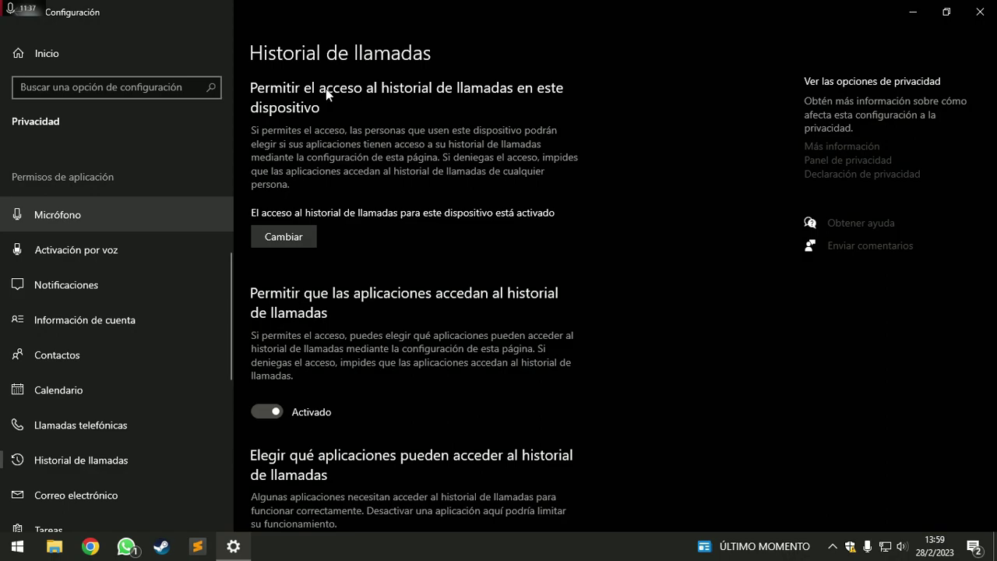
Turn off access to call history (Historial de llamadas) for this device
{"action": "left_click", "coordinate": [289, 248]}
{"action": "left_click", "coordinate": [218, 190]}
{"action": "left_click", "coordinate": [349, 253]}
{"action": "scroll", "coordinate": [349, 253], "scroll_direction": "down", "scroll_amount": 2}
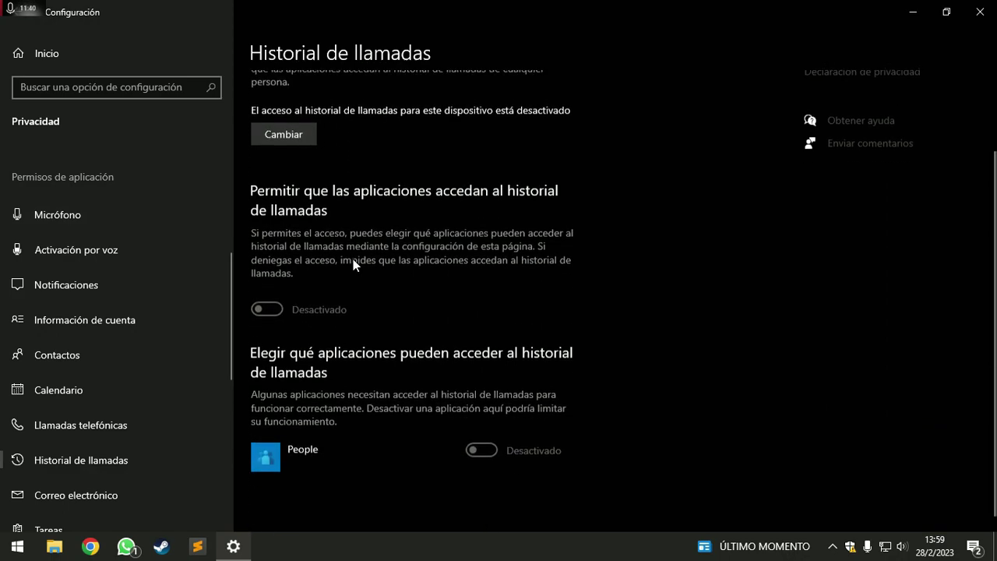
Turn off access to email (Correo electrónico) for this device
{"action": "left_click", "coordinate": [152, 496]}
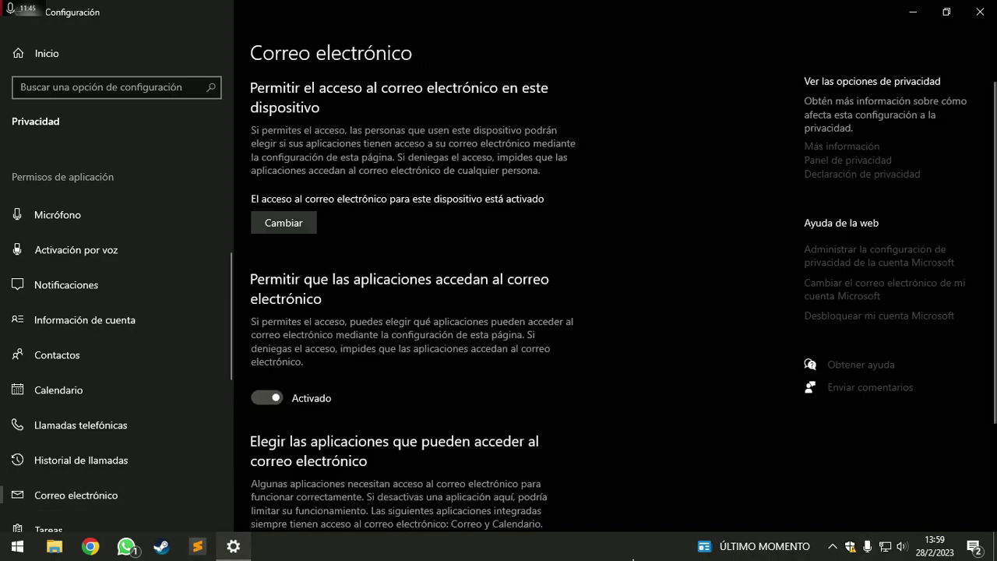
{"action": "left_click", "coordinate": [272, 225]}
{"action": "left_click", "coordinate": [218, 174]}
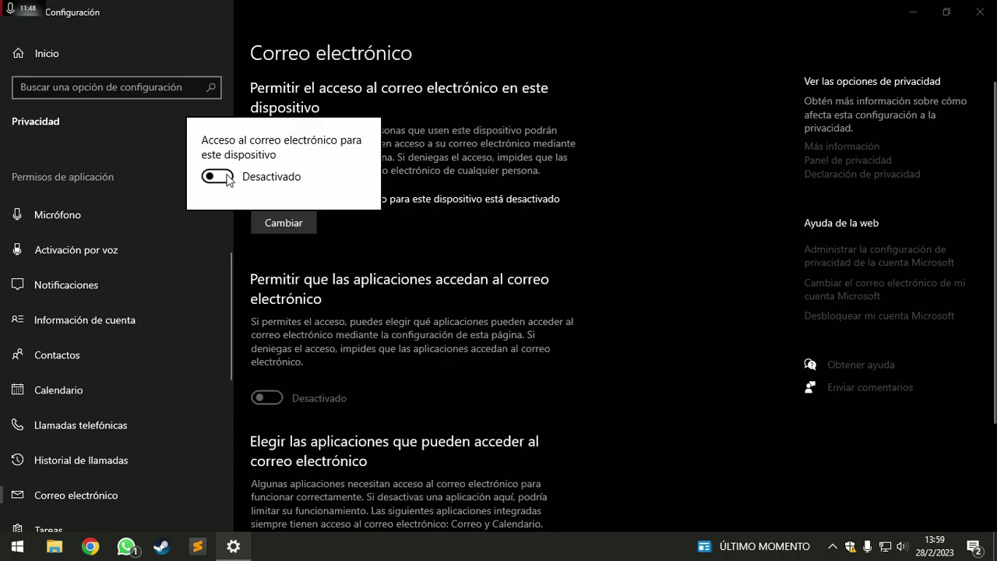
{"action": "left_click", "coordinate": [323, 323]}
Turn off access to tasks (Tareas) for this device
{"action": "scroll", "coordinate": [324, 324], "scroll_direction": "down", "scroll_amount": 2}
{"action": "scroll", "coordinate": [101, 497], "scroll_direction": "down", "scroll_amount": 1}
{"action": "left_click", "coordinate": [96, 473]}
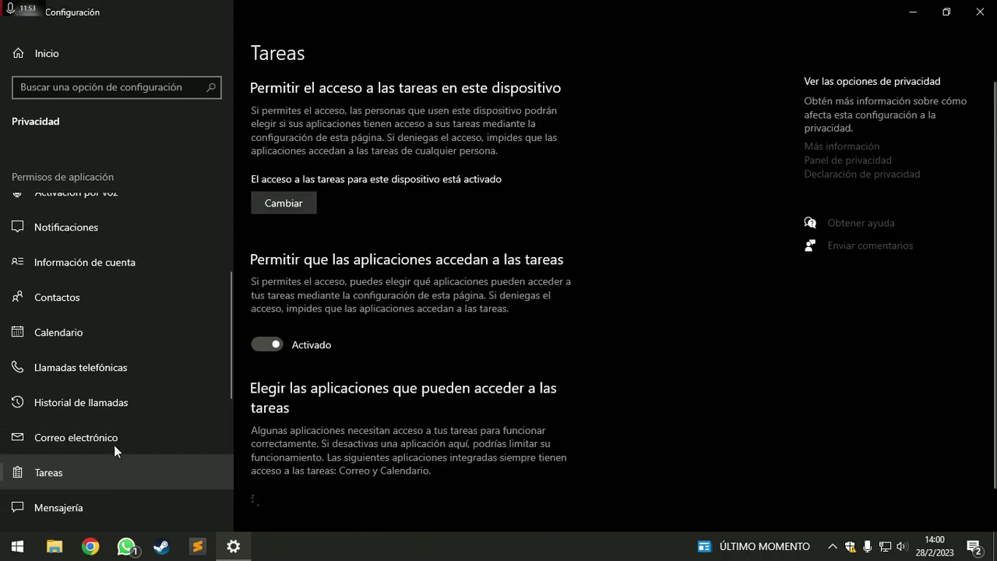
{"action": "left_click", "coordinate": [287, 207]}
{"action": "left_click", "coordinate": [289, 173]}
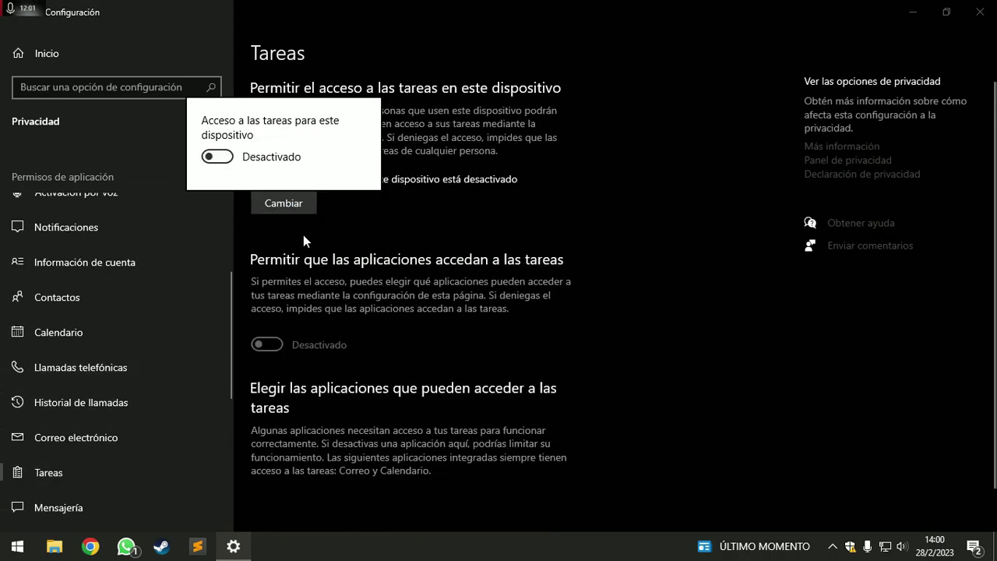
Turn off access to messaging (Mensajería) for this device
{"action": "left_click", "coordinate": [59, 507]}
{"action": "scroll", "coordinate": [311, 327], "scroll_direction": "down", "scroll_amount": 2}
{"action": "scroll", "coordinate": [321, 239], "scroll_direction": "up", "scroll_amount": 2}
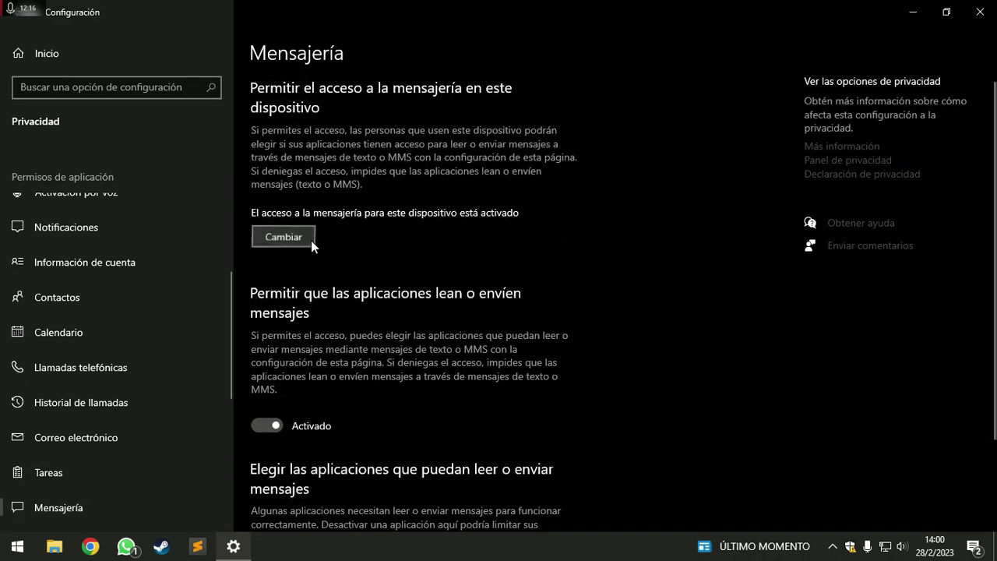
{"action": "left_click", "coordinate": [297, 245]}
{"action": "left_click", "coordinate": [217, 191]}
{"action": "left_click", "coordinate": [376, 256]}
{"action": "scroll", "coordinate": [279, 452], "scroll_direction": "down", "scroll_amount": 2}
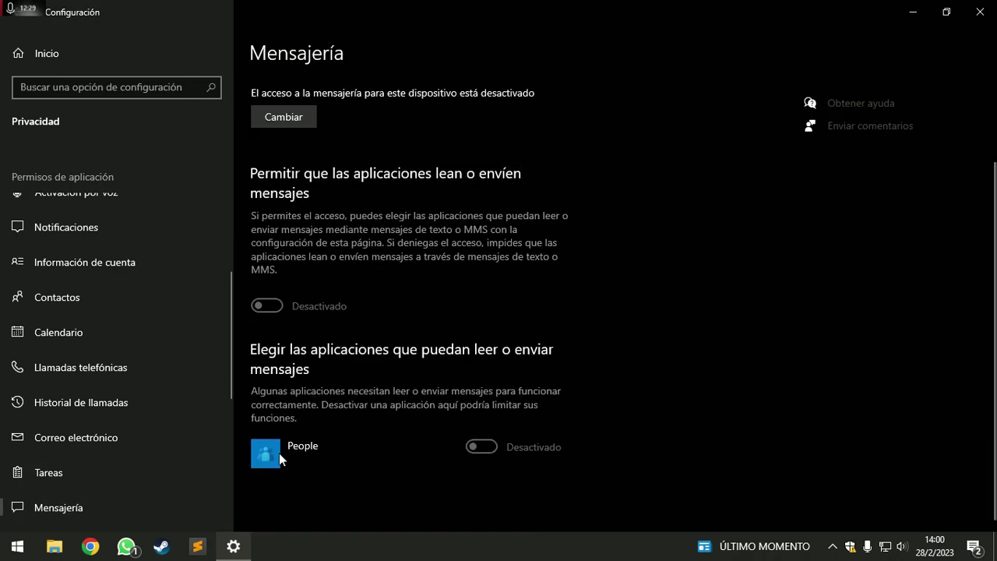
Stop Calculadora, Centro de opiniones and Compañero de la consola Xbox from running in the background (Aplicaciones en segundo plano)
{"action": "scroll", "coordinate": [111, 432], "scroll_direction": "down", "scroll_amount": 3}
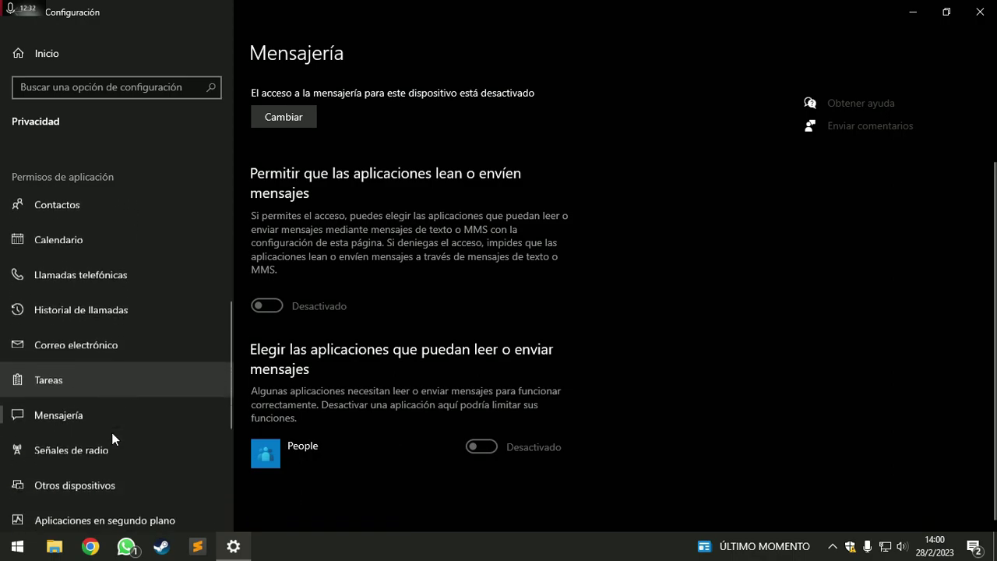
{"action": "left_click", "coordinate": [112, 432]}
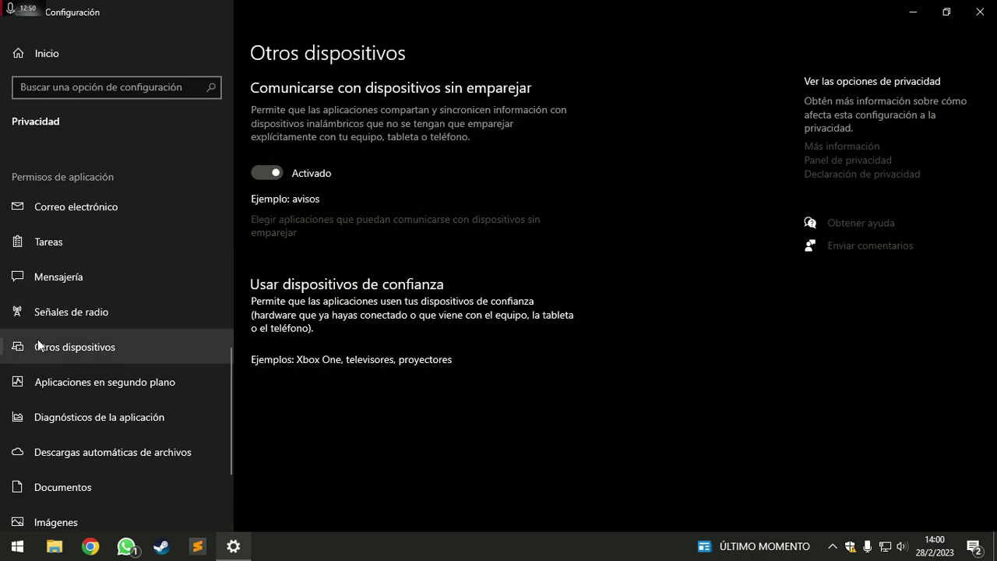
{"action": "left_click", "coordinate": [185, 387]}
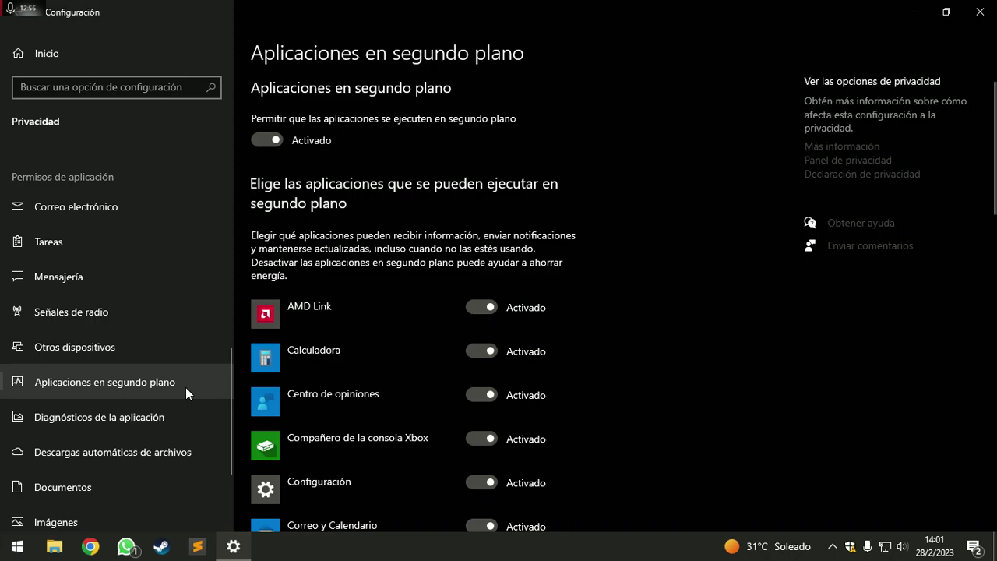
{"action": "left_click", "coordinate": [490, 355]}
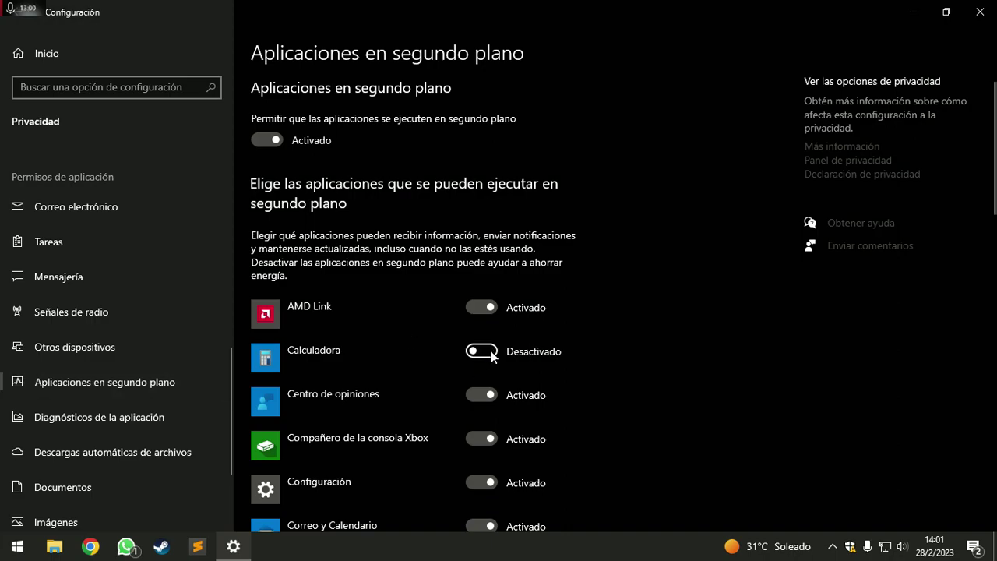
{"action": "left_click", "coordinate": [480, 396]}
{"action": "left_click", "coordinate": [490, 439]}
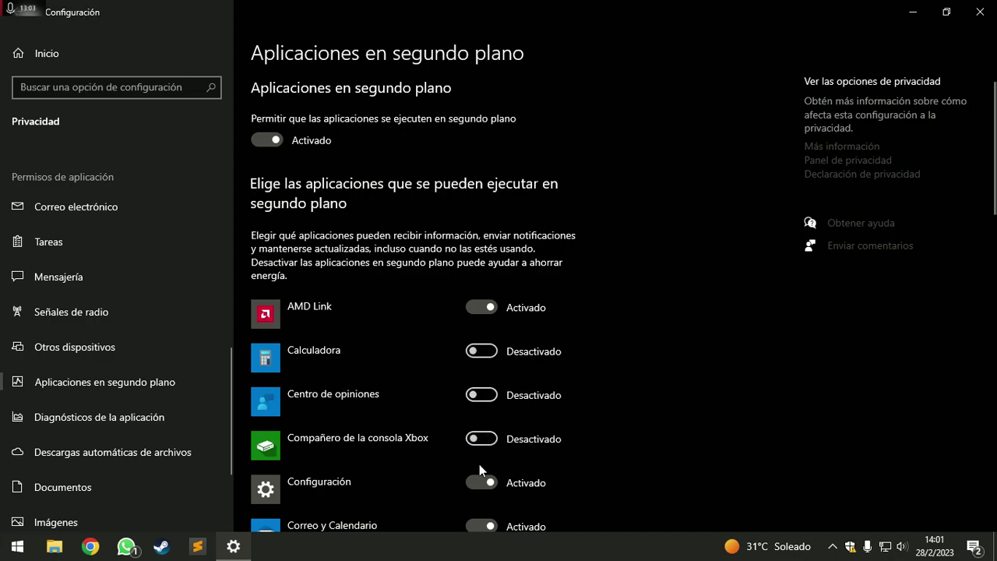
Turn off background running for Configuración, Correo y Calendario and Cortana
{"action": "left_click", "coordinate": [488, 483]}
{"action": "scroll", "coordinate": [491, 467], "scroll_direction": "down", "scroll_amount": 2}
{"action": "left_click", "coordinate": [488, 445]}
{"action": "left_click", "coordinate": [480, 486]}
{"action": "scroll", "coordinate": [480, 483], "scroll_direction": "down", "scroll_amount": 4}
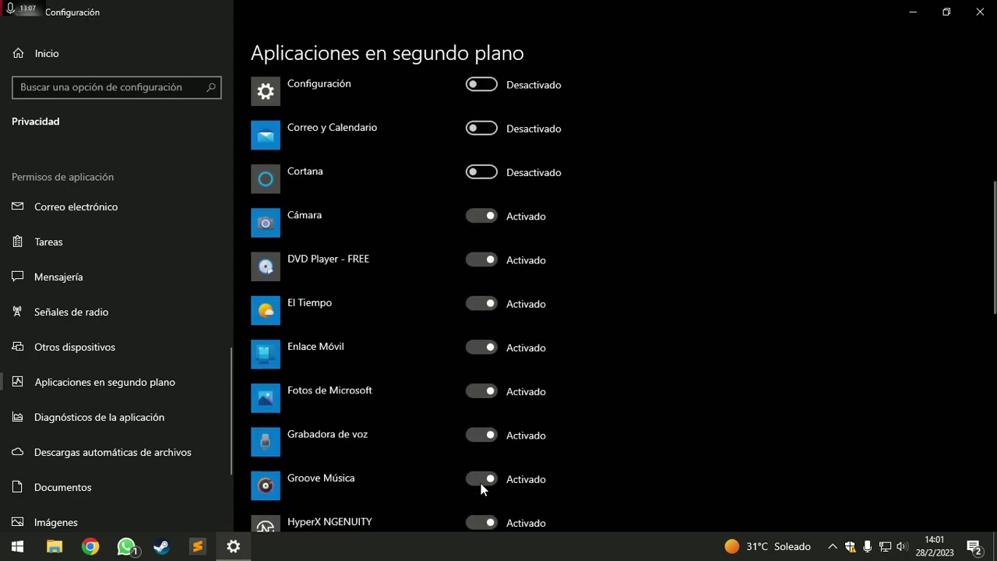
Turn off background running for Enlace Móvil, DVD Player - FREE, Cámara and Fotos de Microsoft
{"action": "left_click", "coordinate": [482, 347]}
{"action": "left_click", "coordinate": [480, 259]}
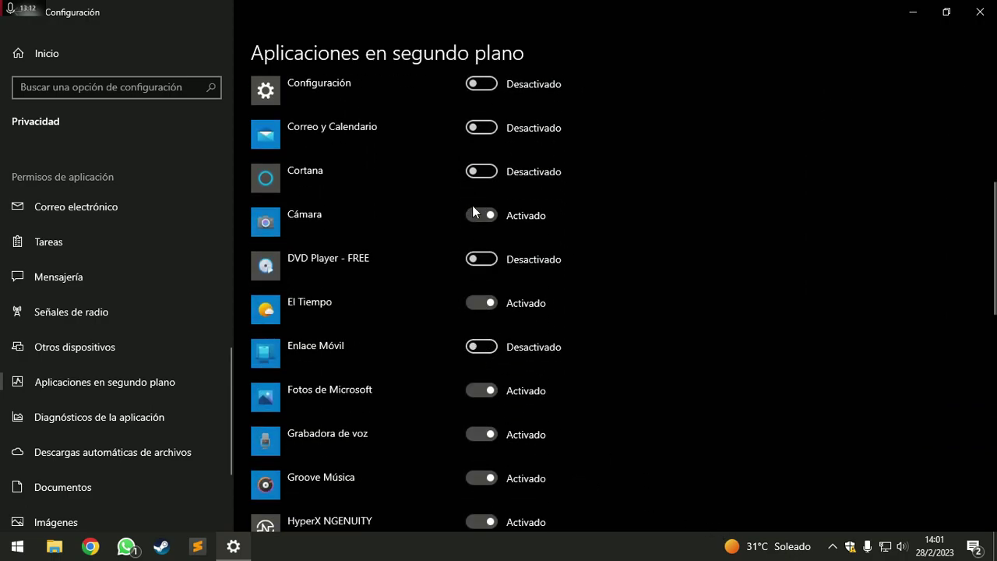
{"action": "left_click", "coordinate": [480, 215]}
{"action": "left_click", "coordinate": [481, 391]}
{"action": "scroll", "coordinate": [483, 436], "scroll_direction": "up", "scroll_amount": 1}
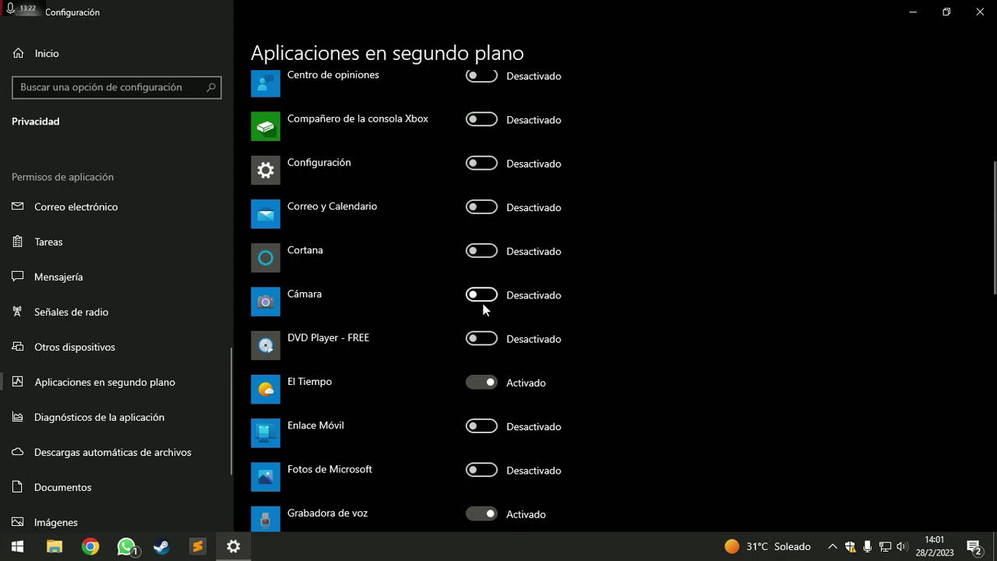
Switch the overall permission for apps to run in the background off and back on
{"action": "scroll", "coordinate": [483, 310], "scroll_direction": "down", "scroll_amount": 5}
{"action": "scroll", "coordinate": [452, 338], "scroll_direction": "up", "scroll_amount": 10}
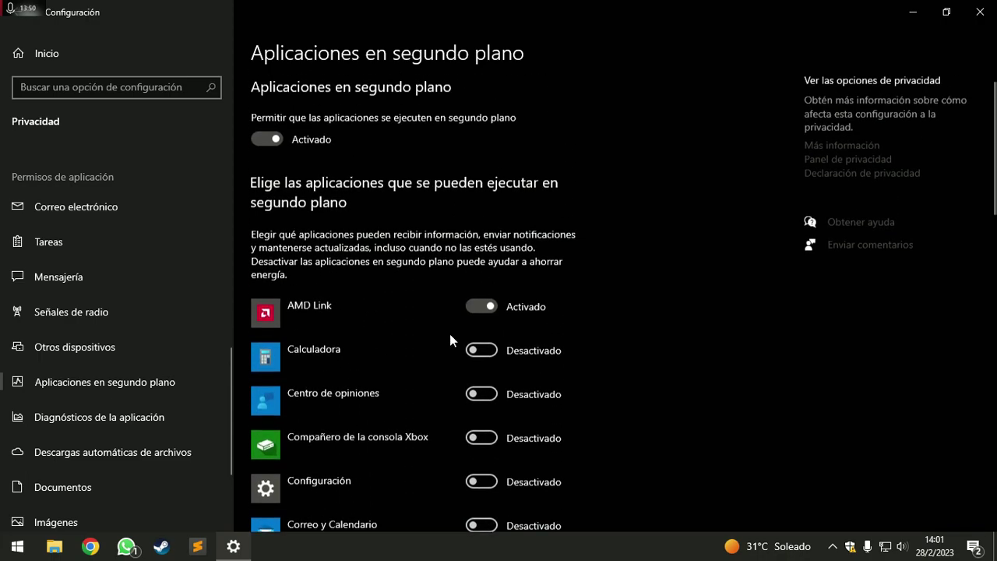
{"action": "left_click", "coordinate": [277, 145]}
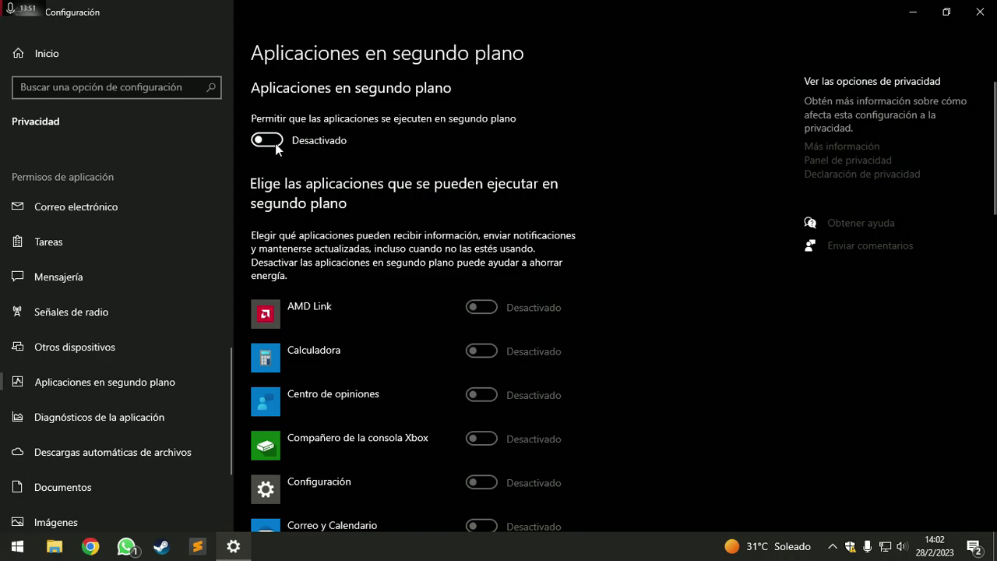
{"action": "left_click", "coordinate": [276, 145]}
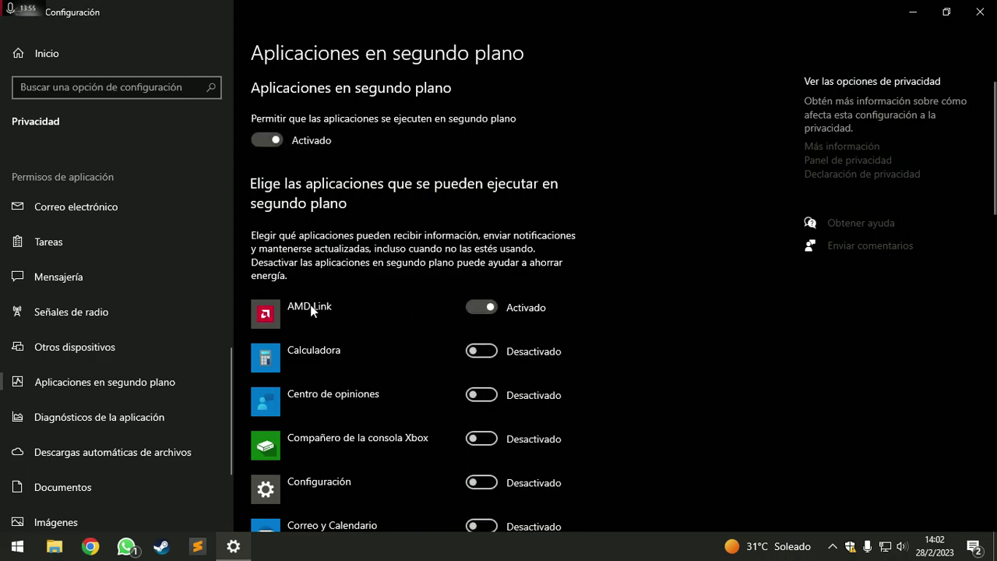
Turn off background running for the remaining apps, such as El Tiempo and Grabadora de voz, keeping AMD Link and WhatsApp on
{"action": "scroll", "coordinate": [313, 305], "scroll_direction": "down", "scroll_amount": 5}
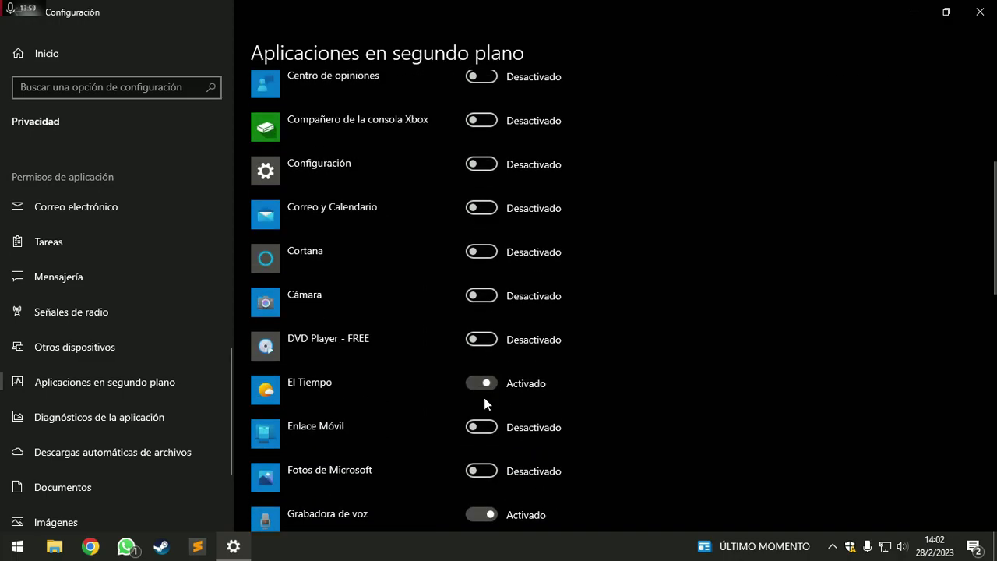
{"action": "scroll", "coordinate": [499, 421], "scroll_direction": "down", "scroll_amount": 5}
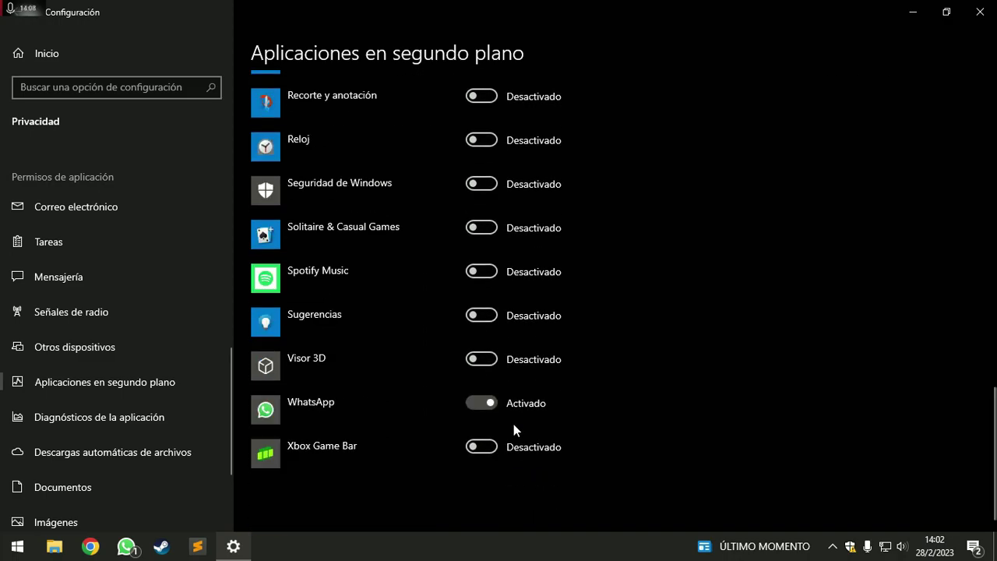
{"action": "scroll", "coordinate": [400, 419], "scroll_direction": "up", "scroll_amount": 10}
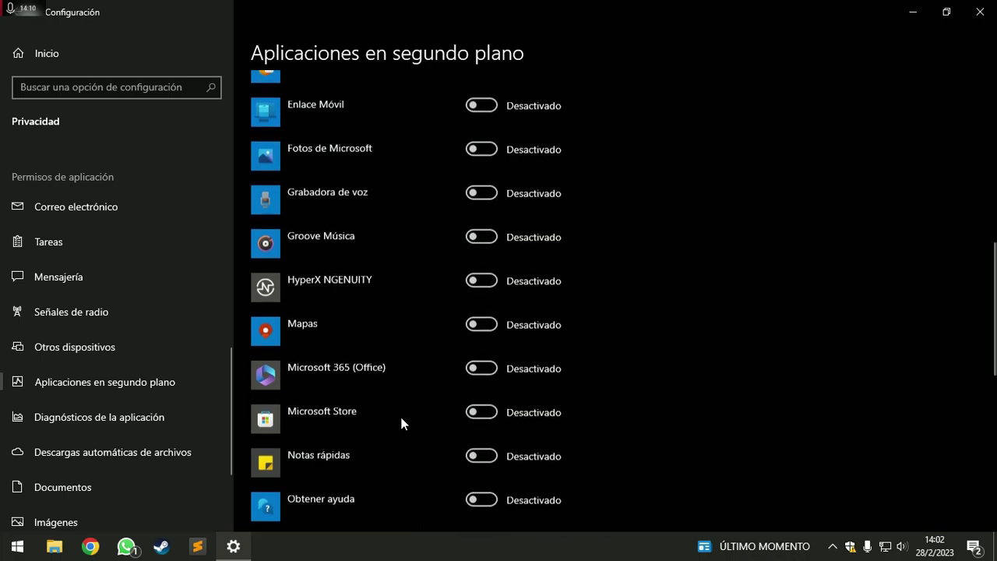
{"action": "scroll", "coordinate": [395, 285], "scroll_direction": "up", "scroll_amount": 4}
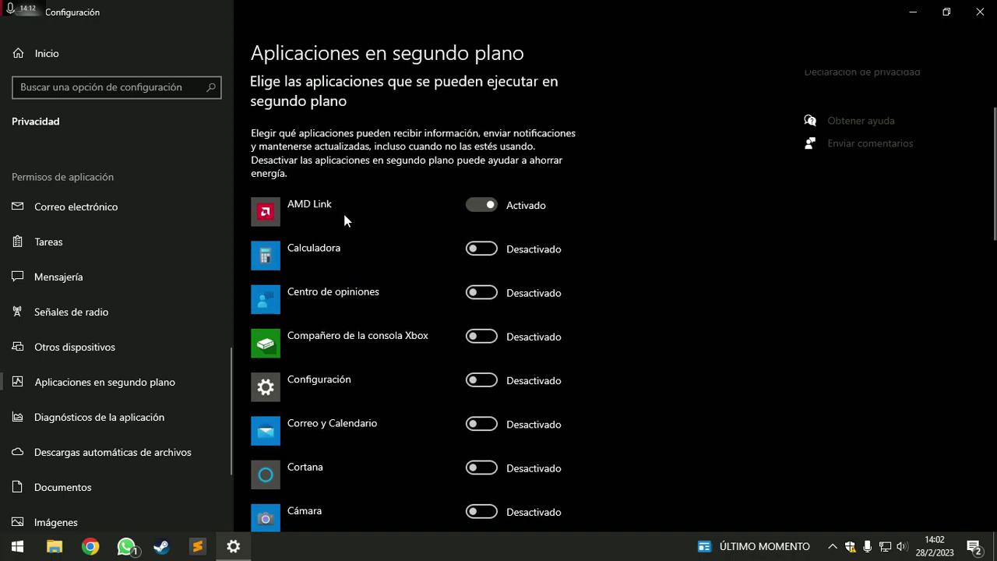
Turn off access to app diagnostics (Diagnósticos de la aplicación) for this device and close the settings window
{"action": "scroll", "coordinate": [272, 445], "scroll_direction": "down", "scroll_amount": 2}
{"action": "left_click", "coordinate": [174, 419]}
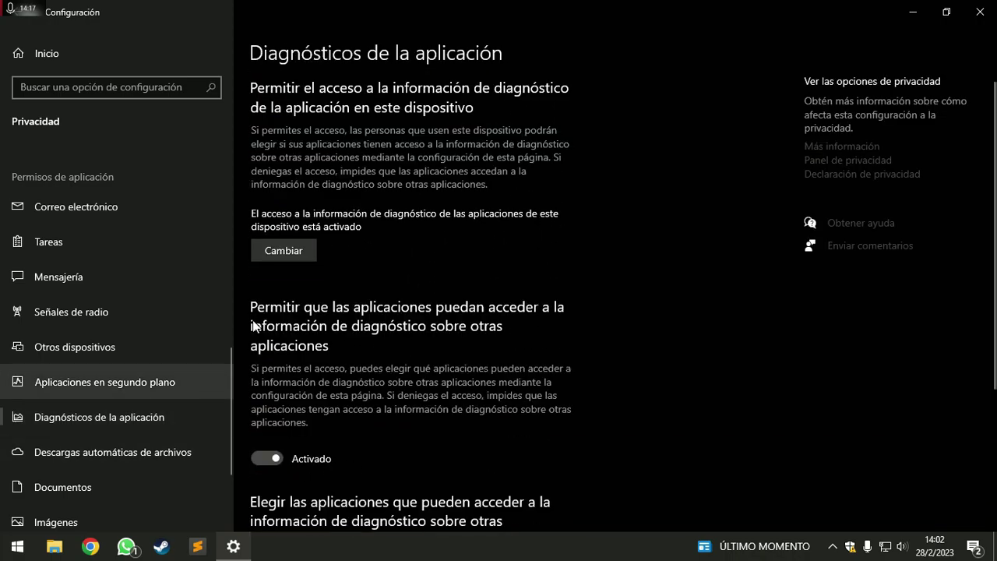
{"action": "left_click", "coordinate": [288, 252]}
{"action": "left_click", "coordinate": [218, 208]}
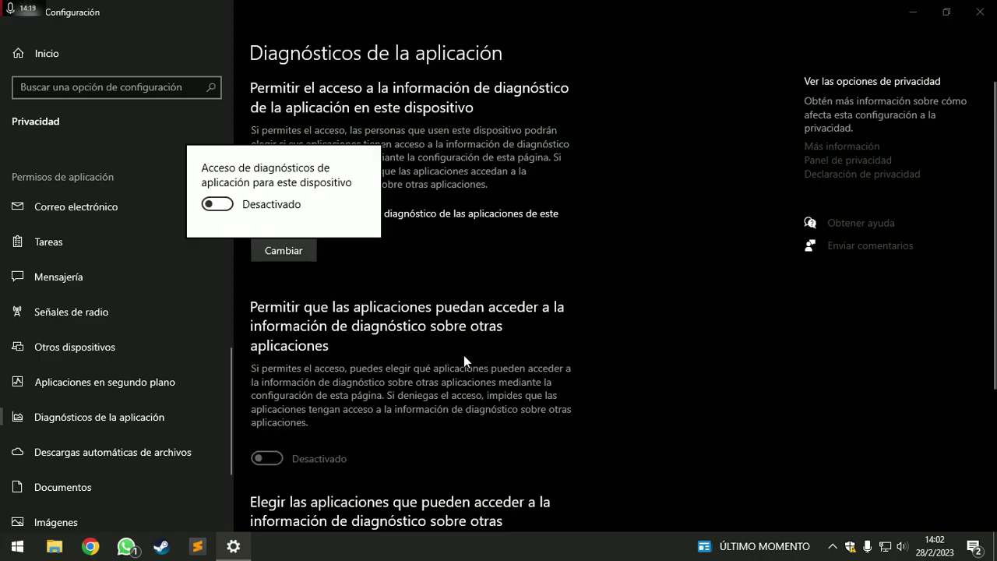
{"action": "left_click", "coordinate": [980, 12]}
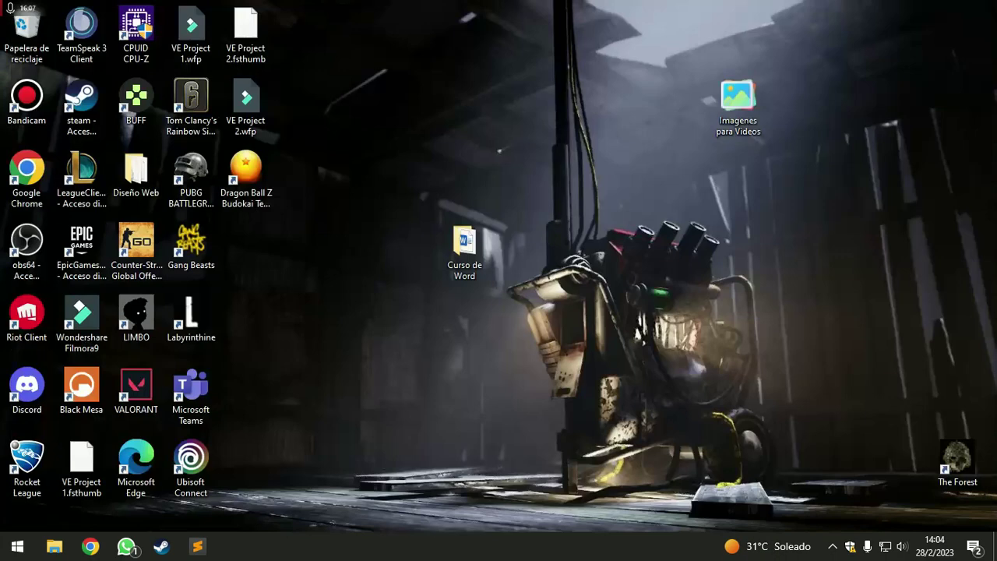
Open Task Manager (Administrador de tareas) and display its list of startup programs (Inicio)
{"action": "right_click", "coordinate": [444, 557]}
{"action": "right_click", "coordinate": [413, 555]}
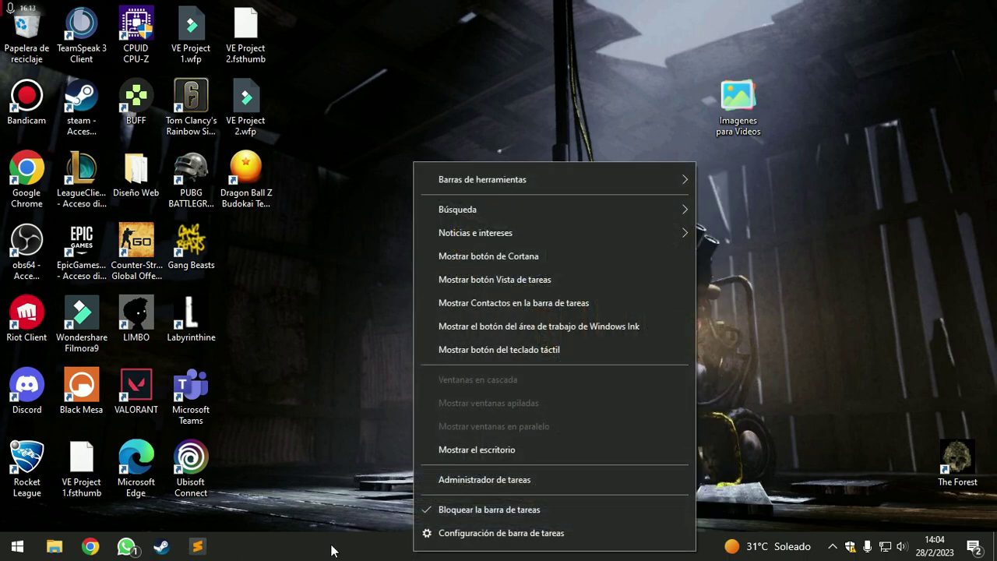
{"action": "right_click", "coordinate": [380, 550]}
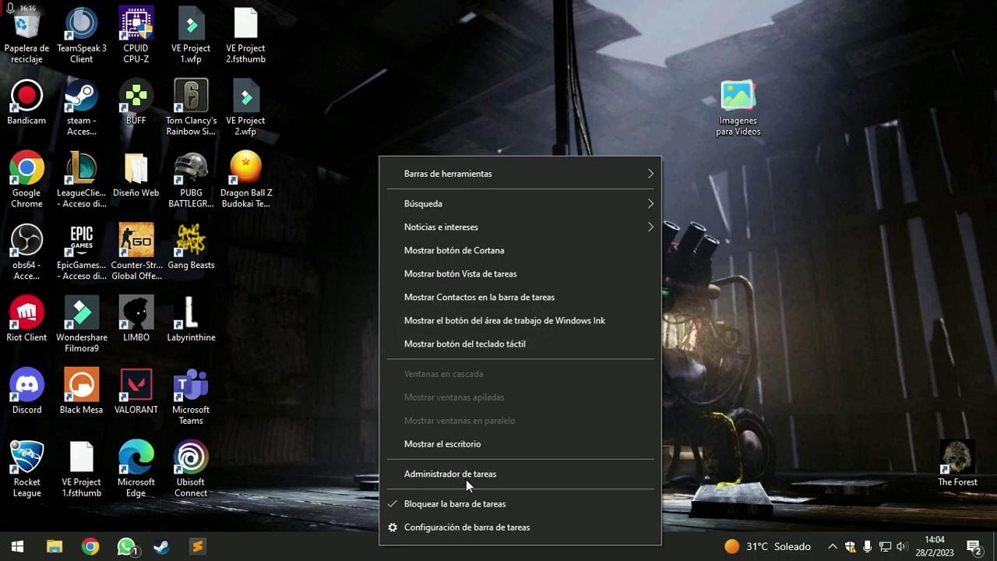
{"action": "left_click", "coordinate": [443, 471]}
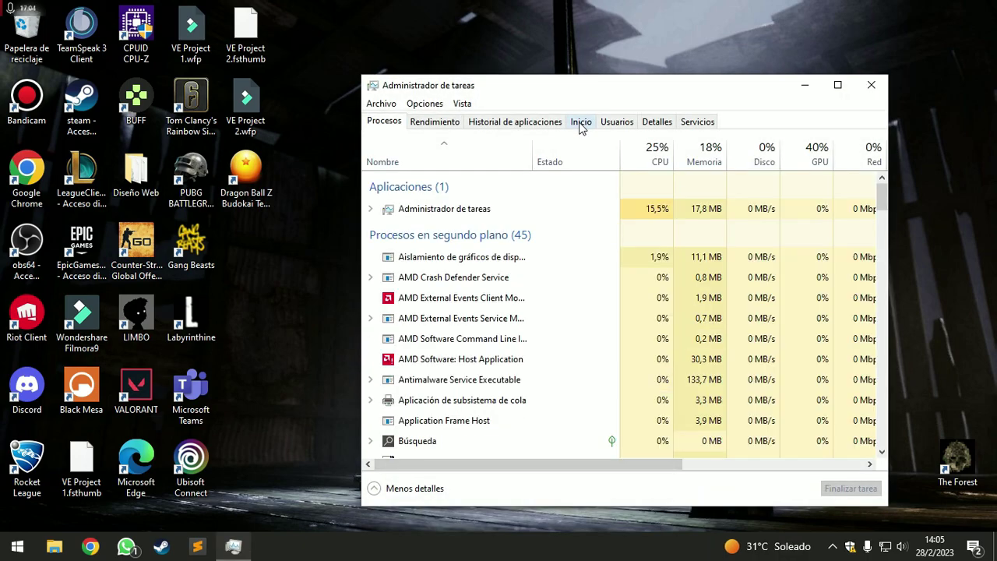
{"action": "left_click", "coordinate": [580, 123]}
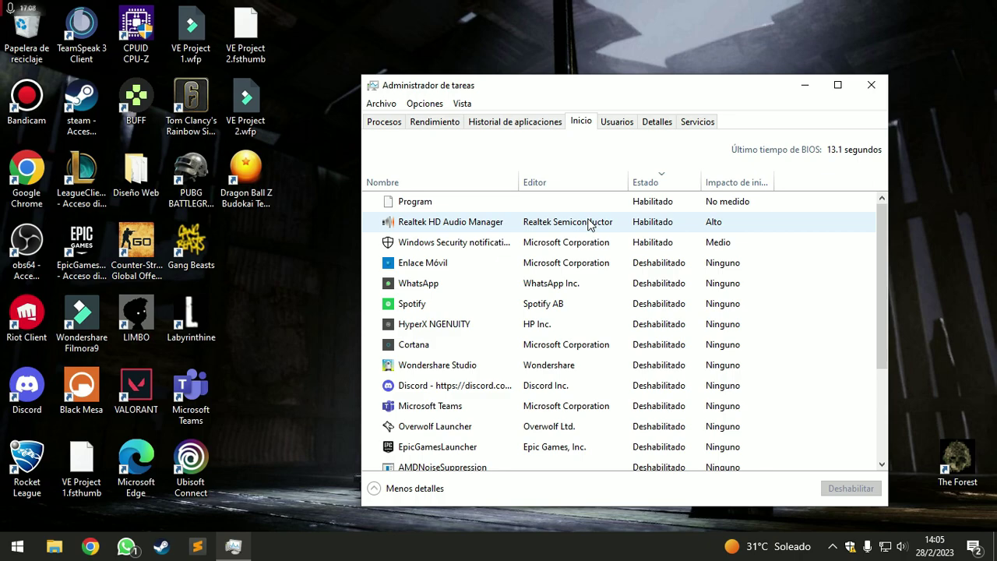
Review which programs start with Windows, checking the entries for Microsoft OneDrive, Windows Security notifications and Realtek HD Audio Manager and its options
{"action": "scroll", "coordinate": [445, 407], "scroll_direction": "down", "scroll_amount": 2}
{"action": "scroll", "coordinate": [452, 401], "scroll_direction": "up", "scroll_amount": 2}
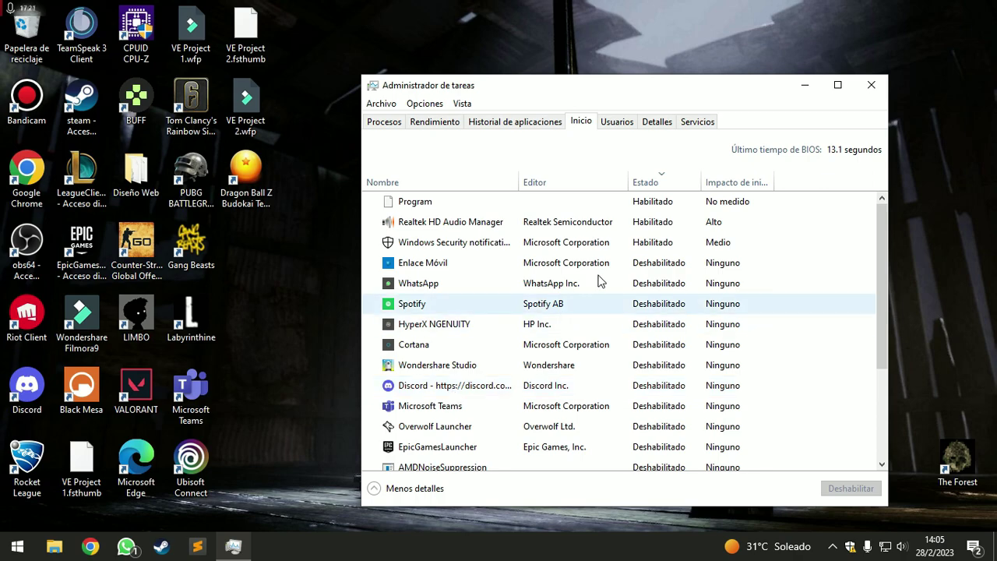
{"action": "scroll", "coordinate": [491, 356], "scroll_direction": "down", "scroll_amount": 3}
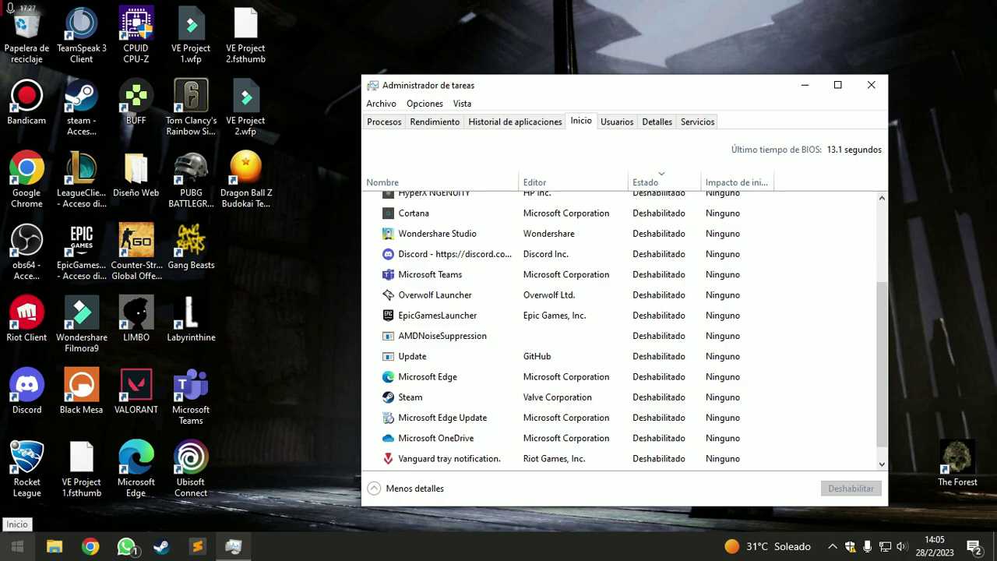
{"action": "left_click", "coordinate": [702, 441]}
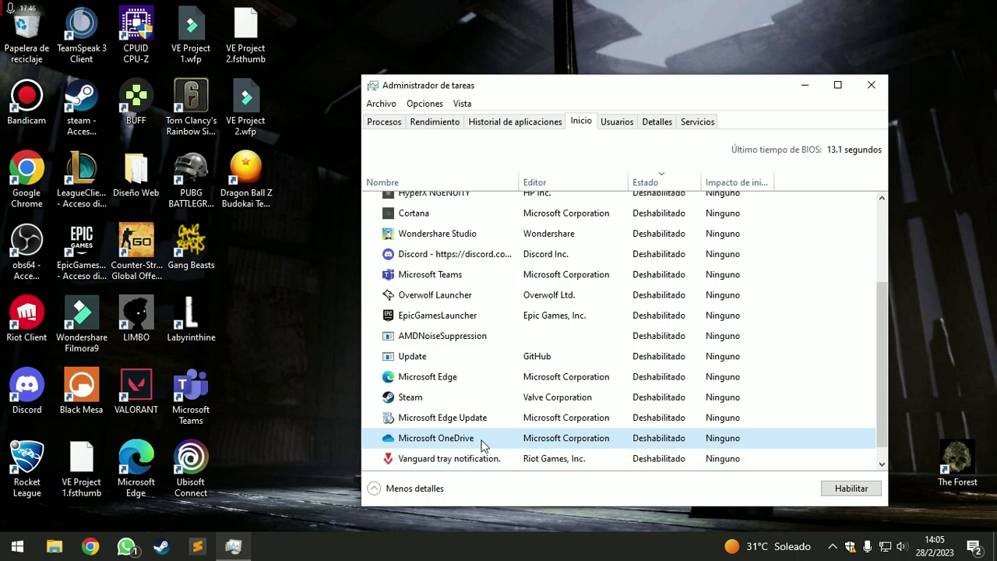
{"action": "scroll", "coordinate": [473, 443], "scroll_direction": "up", "scroll_amount": 3}
{"action": "left_click", "coordinate": [701, 242]}
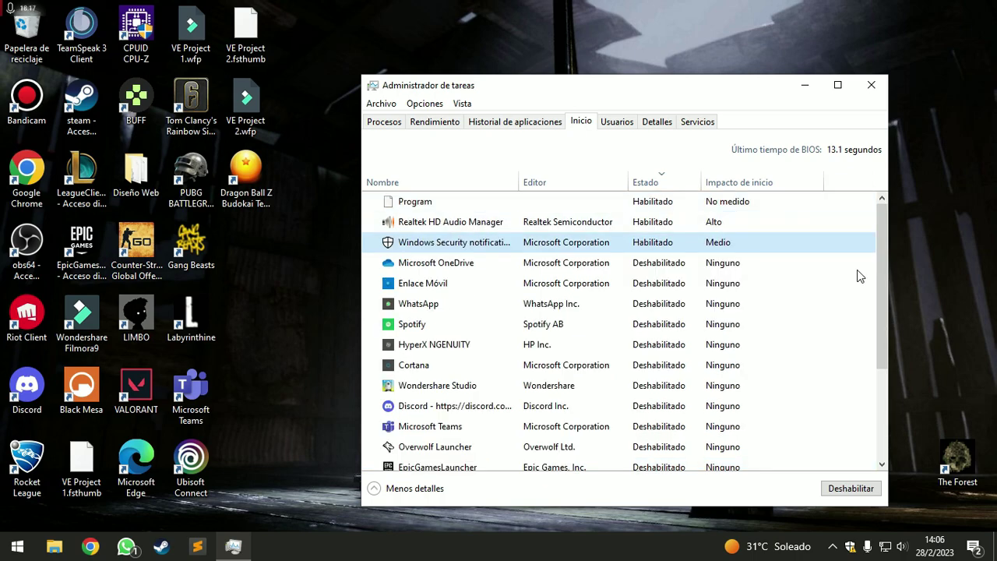
{"action": "right_click", "coordinate": [488, 225]}
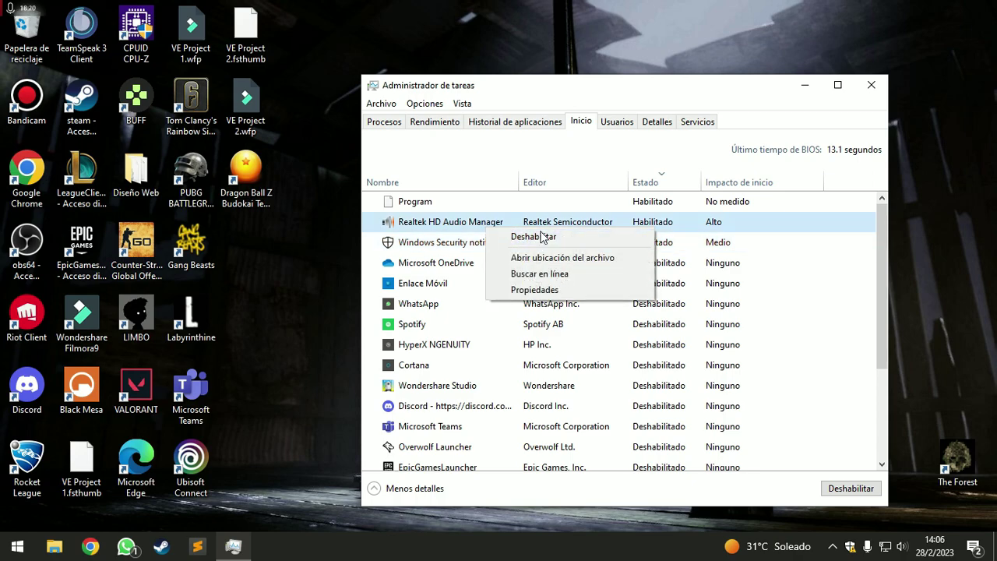
{"action": "left_click", "coordinate": [706, 216]}
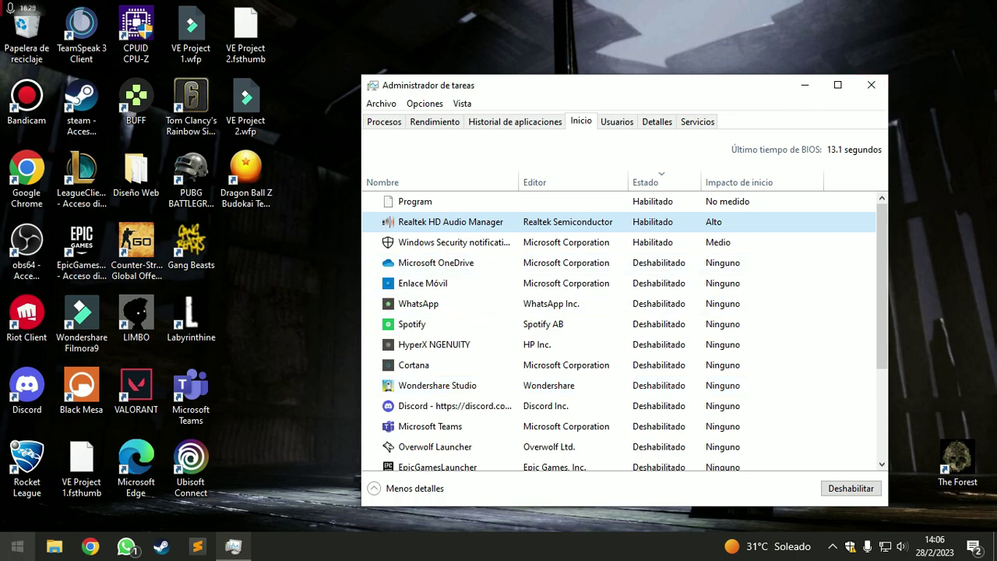
Check the Spotify entry in the list of startup programs and close Task Manager
{"action": "left_click", "coordinate": [410, 325]}
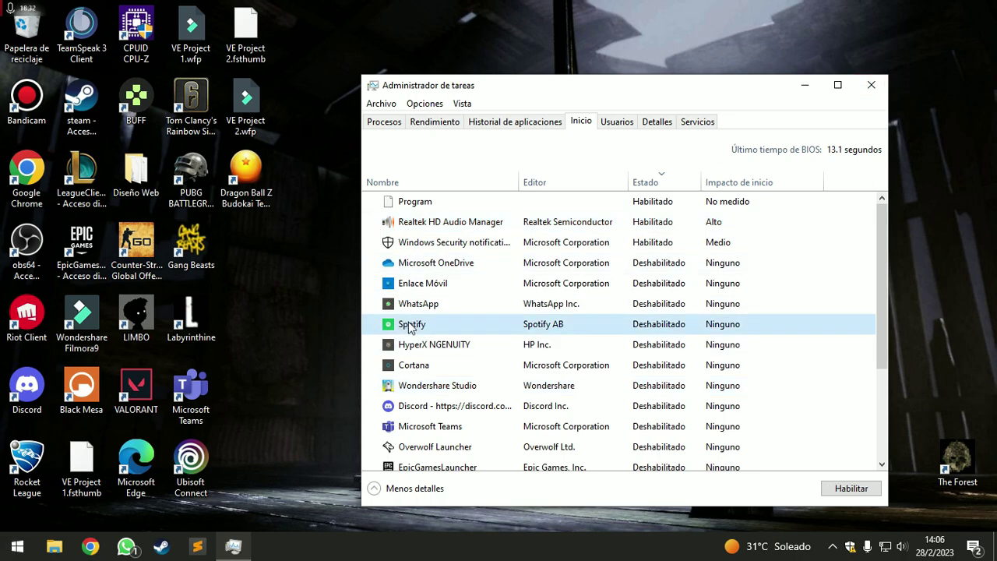
{"action": "key", "text": "alt+F4"}
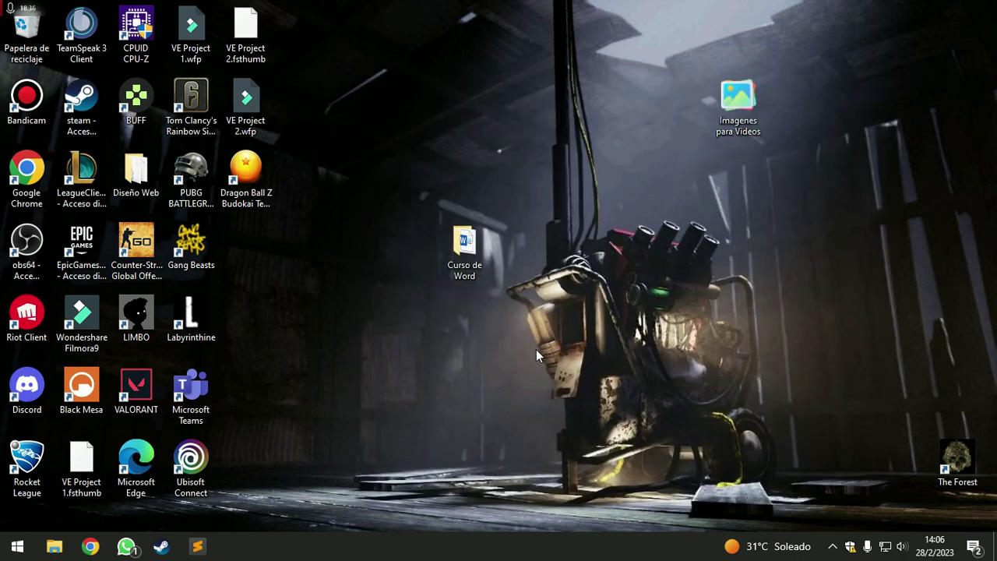
Reopen Task Manager (Administrador de tareas), view the CPU performance graph under Rendimiento, and close it
{"action": "right_click", "coordinate": [489, 545]}
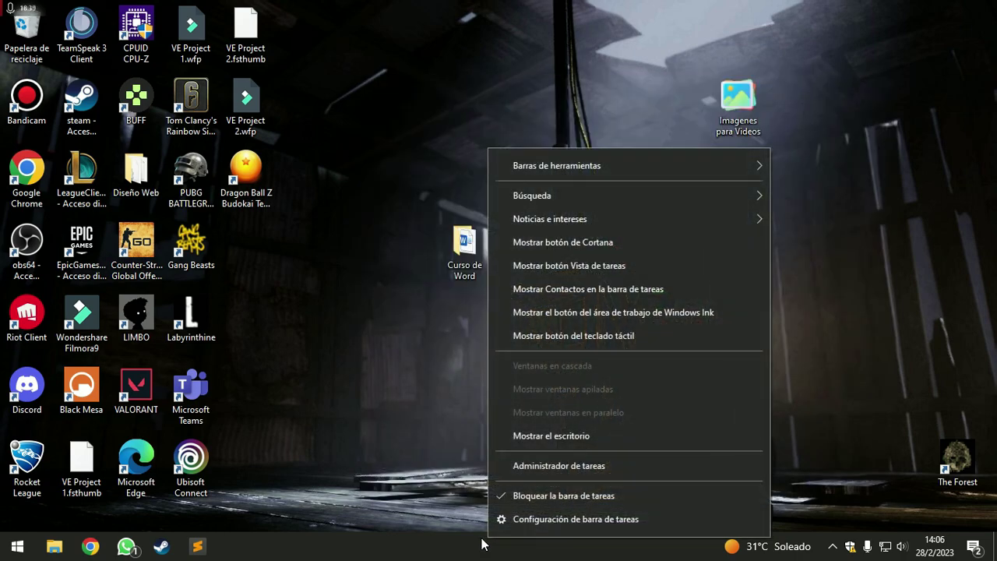
{"action": "left_click", "coordinate": [519, 462]}
{"action": "left_click", "coordinate": [450, 123]}
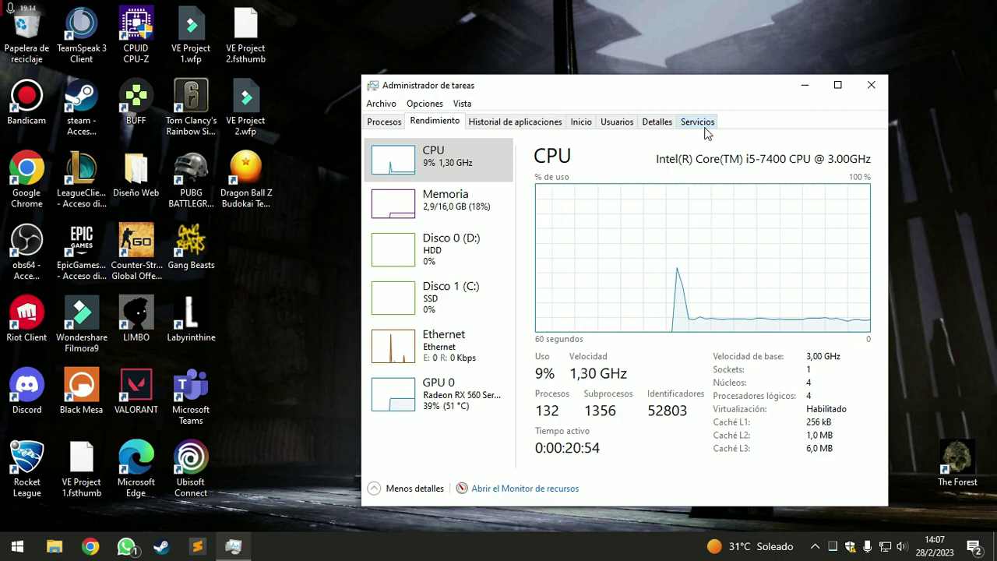
{"action": "left_click", "coordinate": [871, 85]}
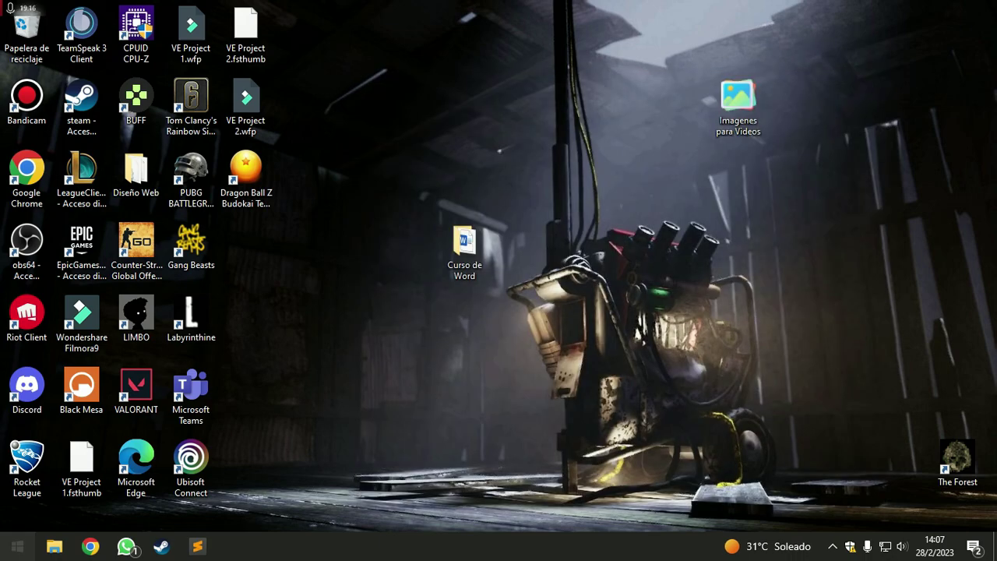
From the power plan options (Elegir un plan de energía), open the power button actions and unlock the currently unavailable settings
{"action": "left_click", "coordinate": [17, 546]}
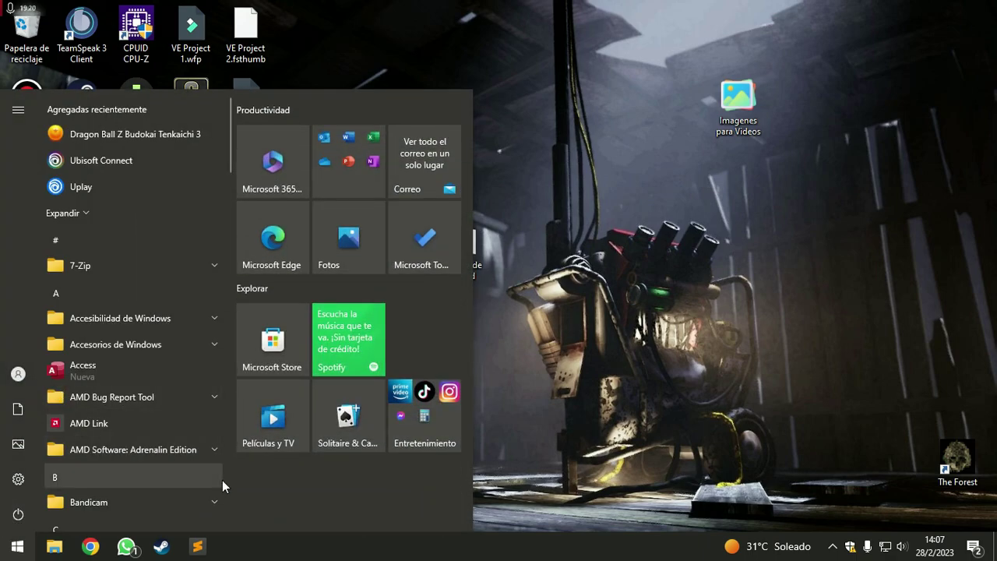
{"action": "type", "text": "elegir un"}
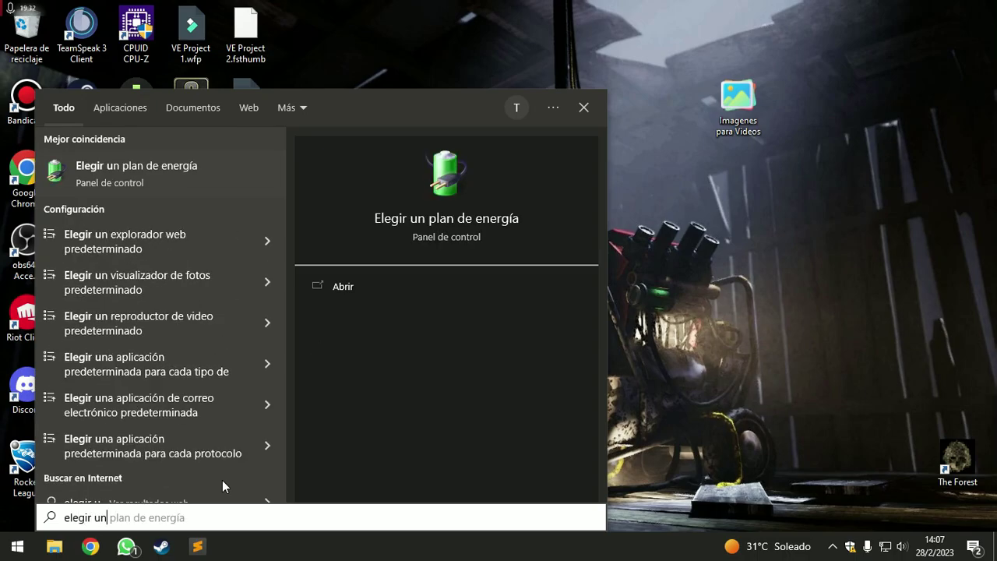
{"action": "key", "text": "Return"}
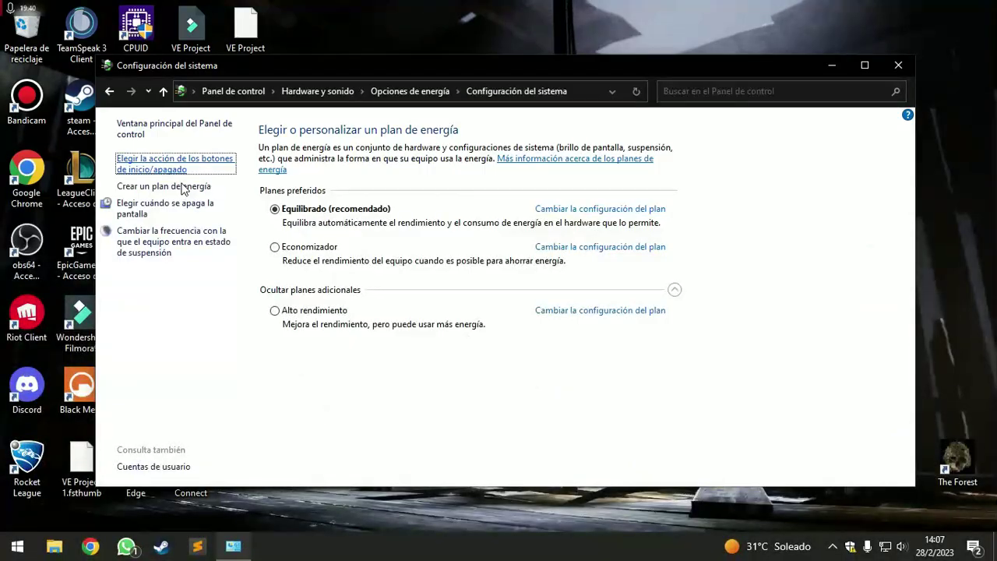
{"action": "left_click", "coordinate": [363, 222]}
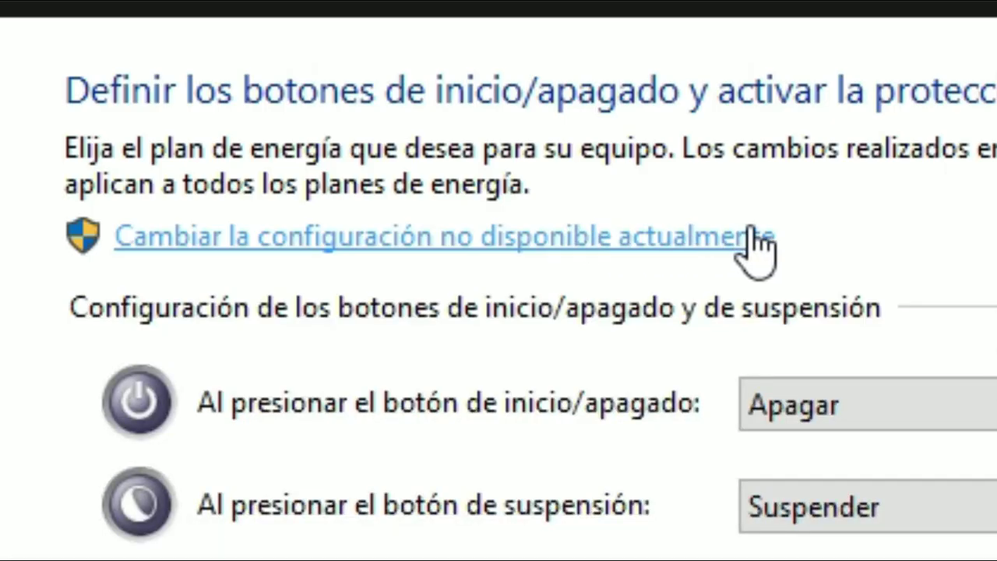
{"action": "left_click", "coordinate": [717, 244]}
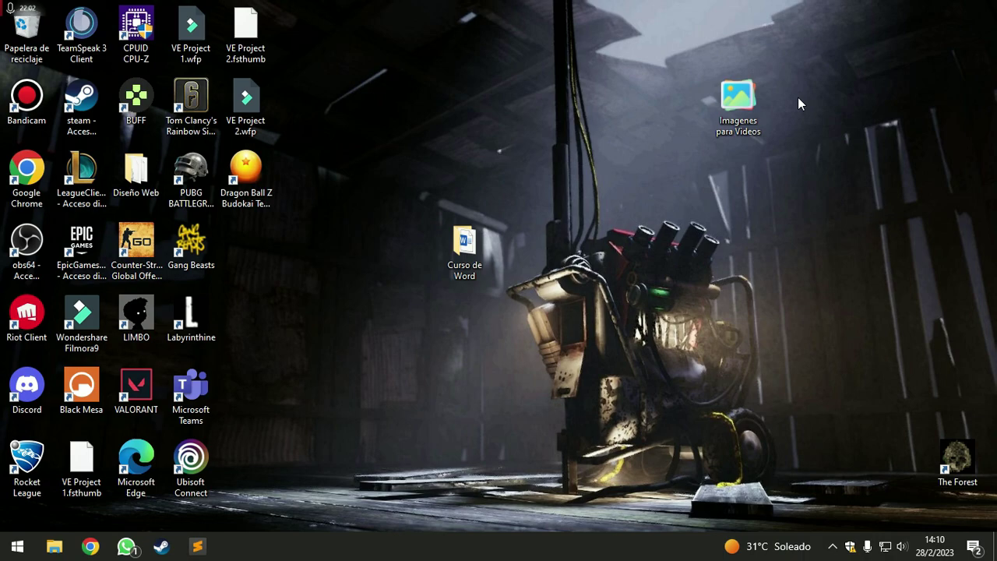
Find Este equipo and open the properties of Disco local (D:)
{"action": "key", "text": "super"}
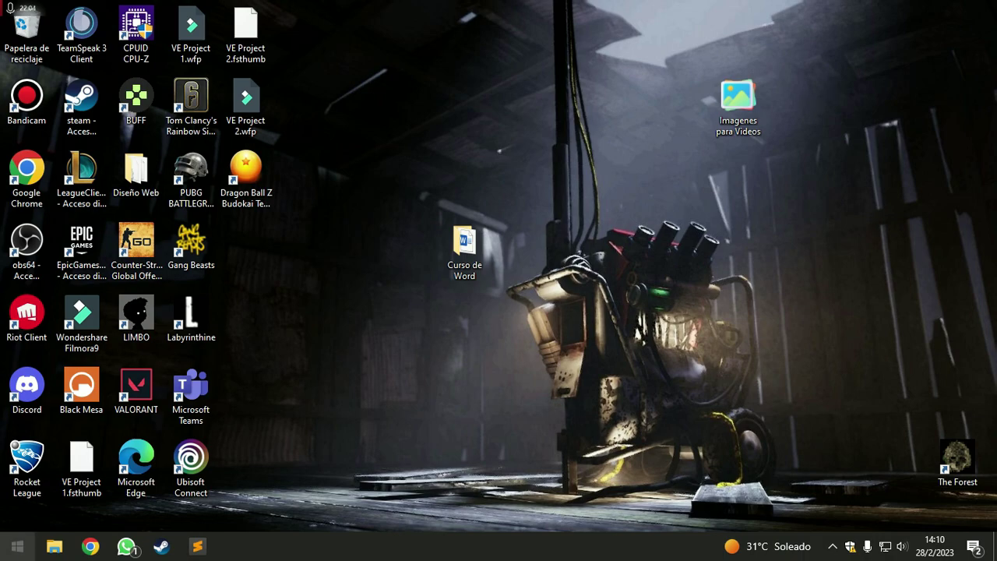
{"action": "type", "text": "equi"}
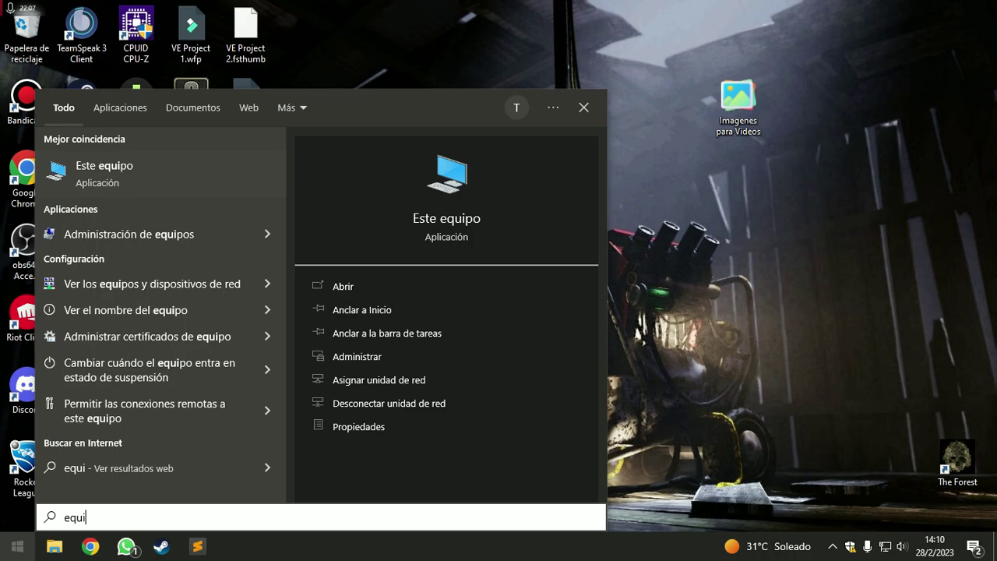
{"action": "key", "text": "Return"}
{"action": "right_click", "coordinate": [523, 324]}
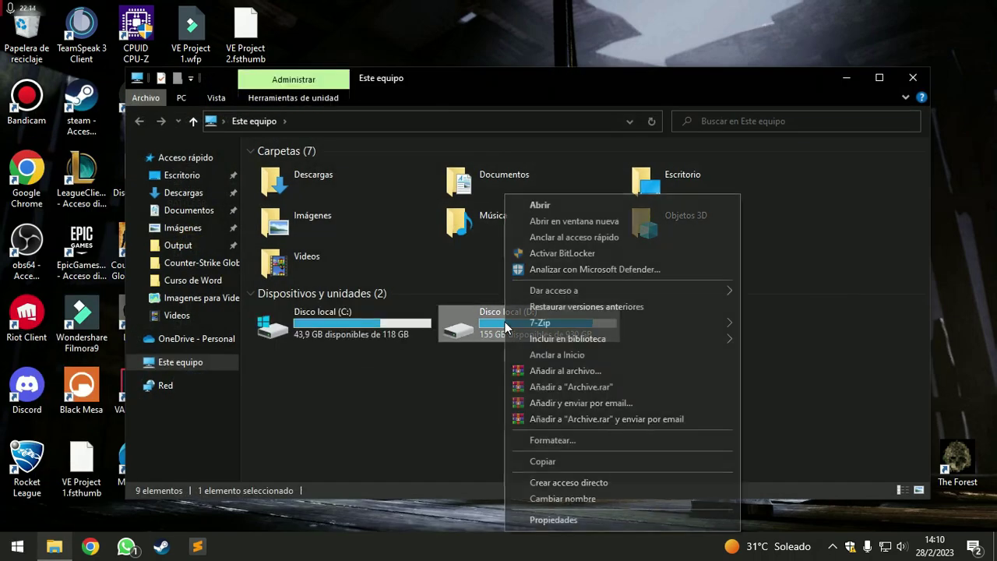
{"action": "left_click", "coordinate": [570, 517]}
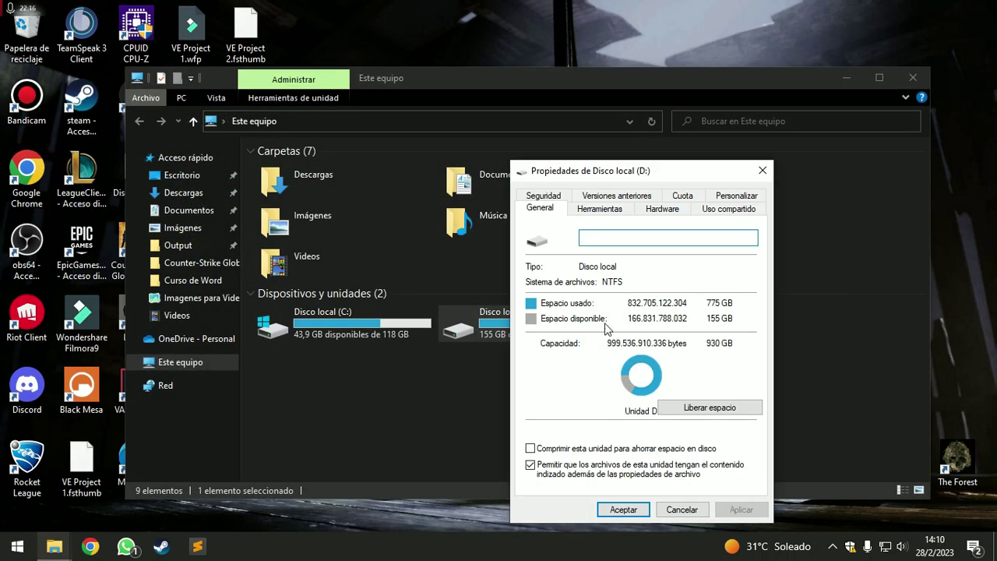
Open the drive optimizer from the properties of D:, compare the C: and D: entries, and analyze hard drive D:
{"action": "left_click", "coordinate": [598, 212]}
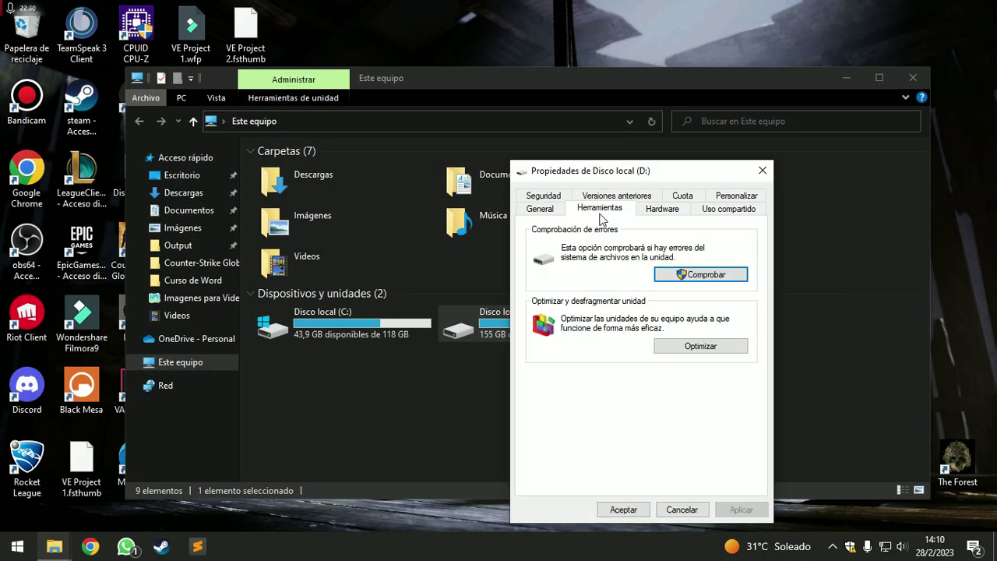
{"action": "left_click", "coordinate": [715, 351]}
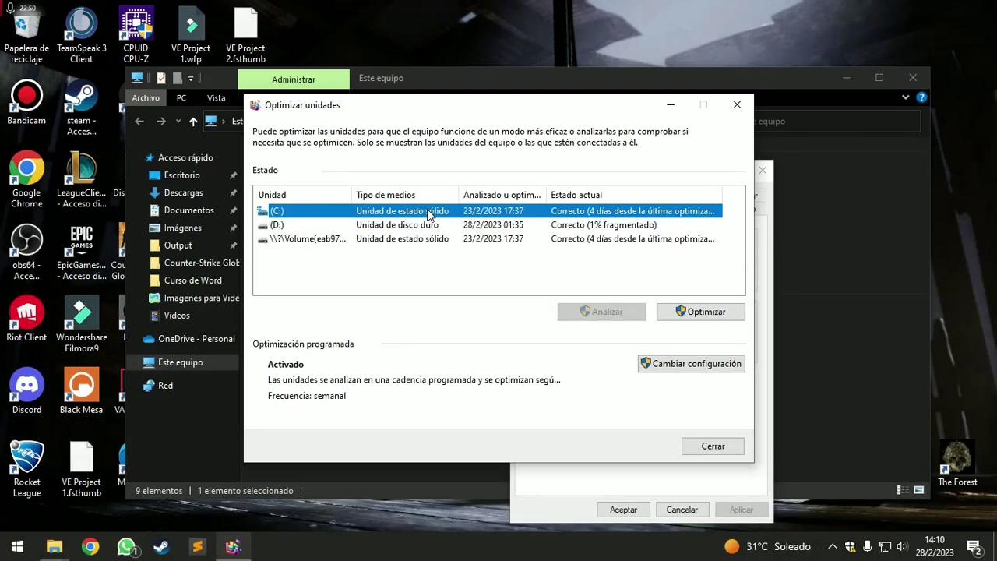
{"action": "left_click", "coordinate": [426, 227]}
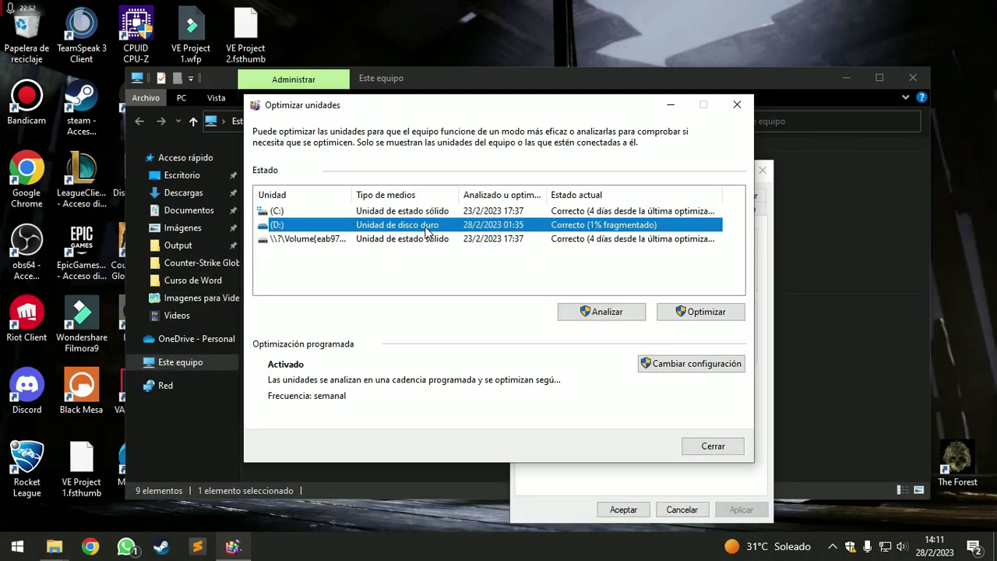
{"action": "left_click", "coordinate": [478, 211]}
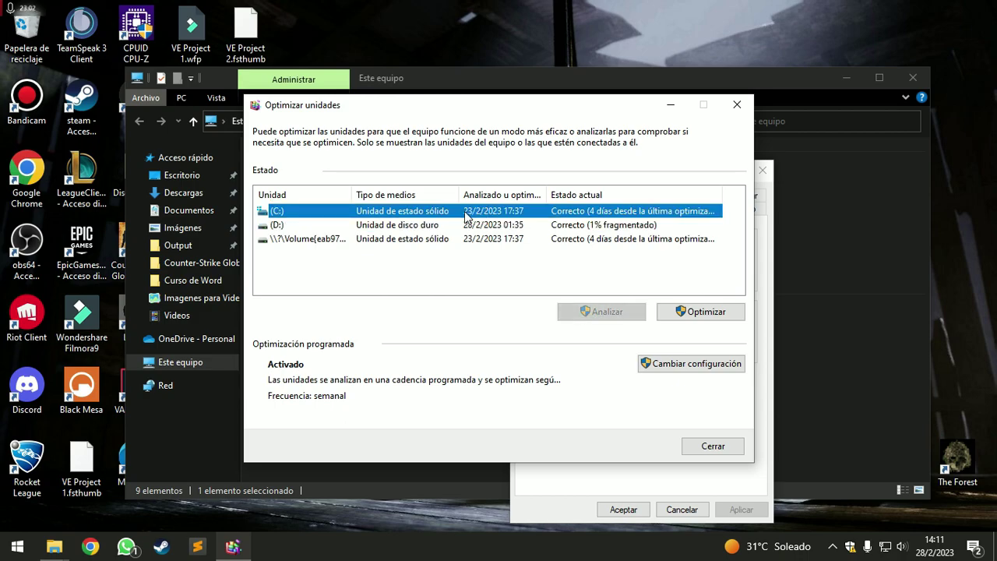
{"action": "left_click", "coordinate": [422, 226]}
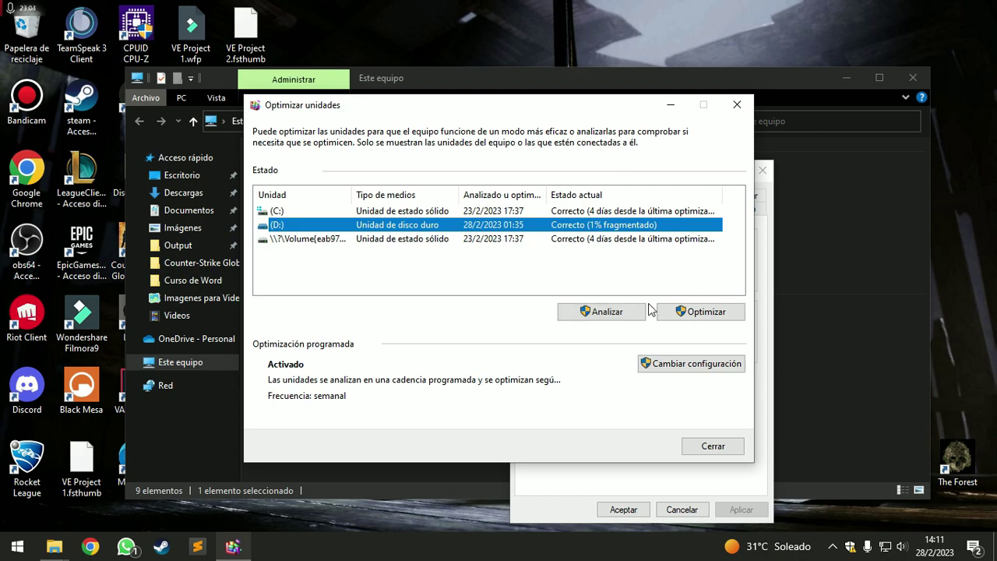
{"action": "left_click", "coordinate": [634, 313]}
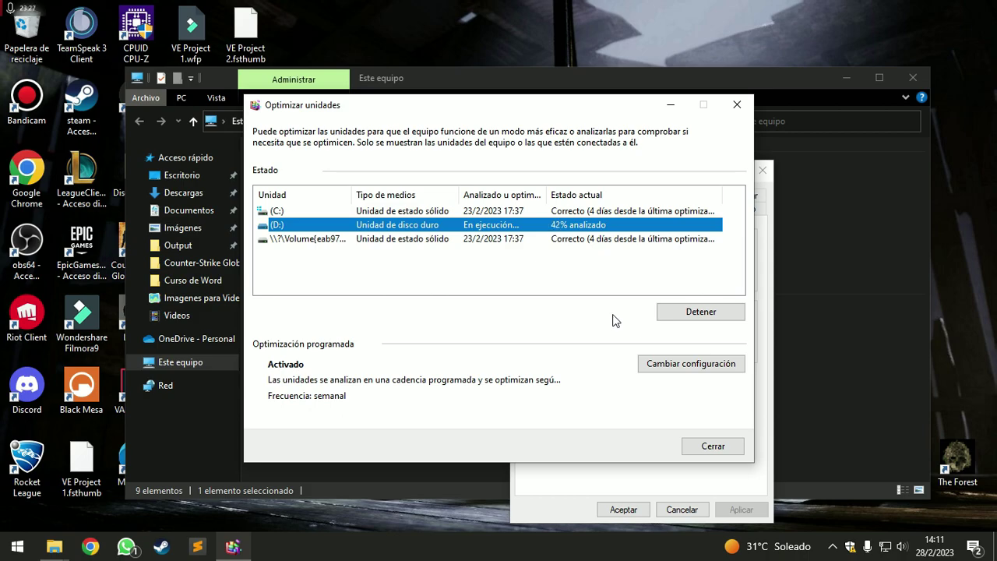
Close the drive optimizer and start error checking (Comprobar) on Disco local (D:)
{"action": "left_click", "coordinate": [174, 318]}
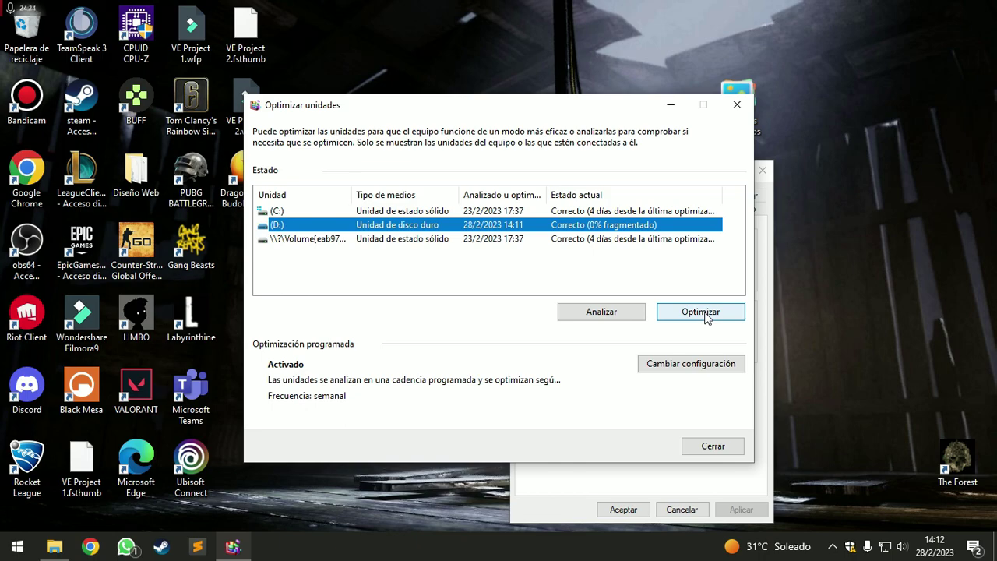
{"action": "left_click", "coordinate": [737, 104]}
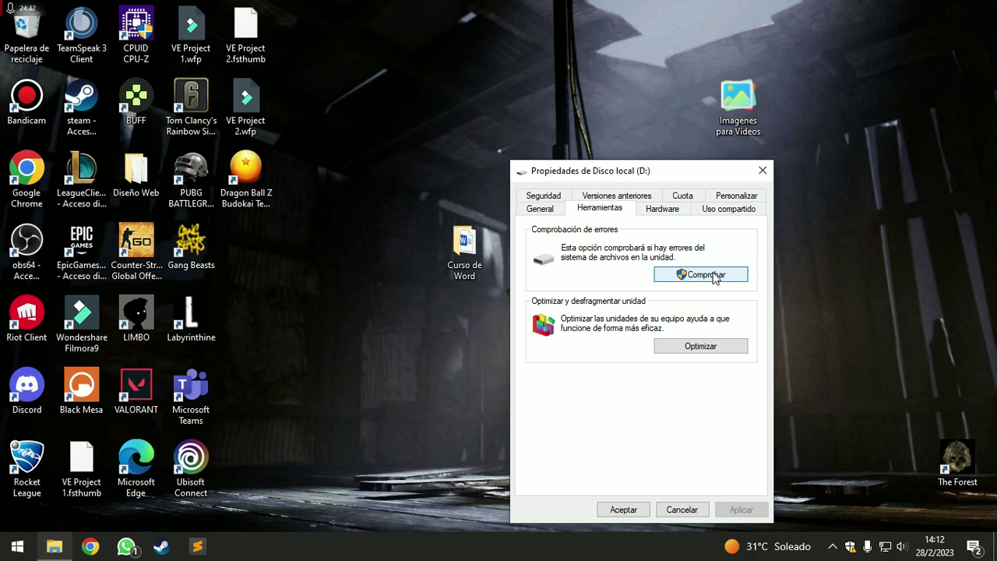
{"action": "left_click", "coordinate": [713, 275]}
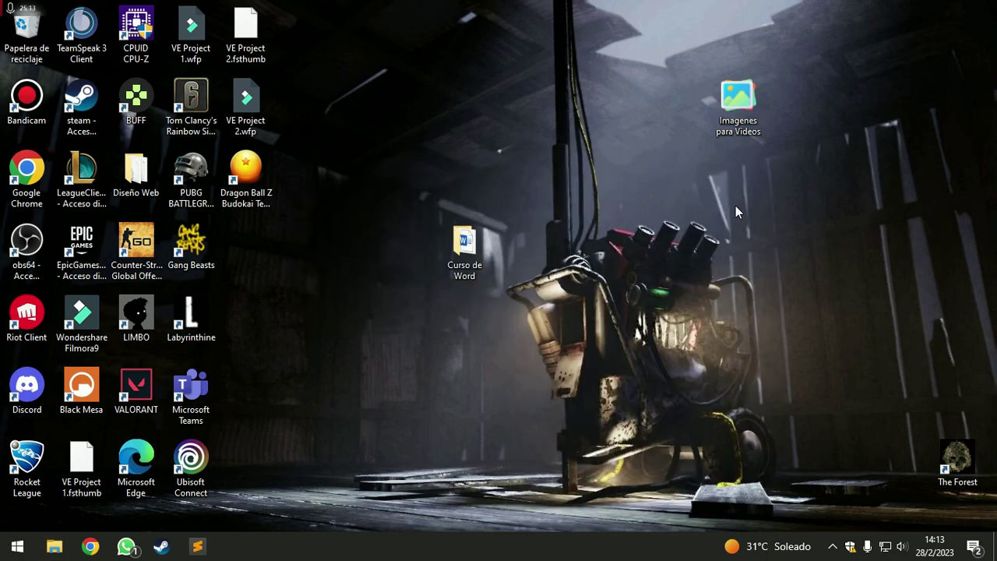
Open the storage settings (Almacenamiento) in the Windows system settings
{"action": "left_click", "coordinate": [17, 546]}
{"action": "left_click", "coordinate": [17, 479]}
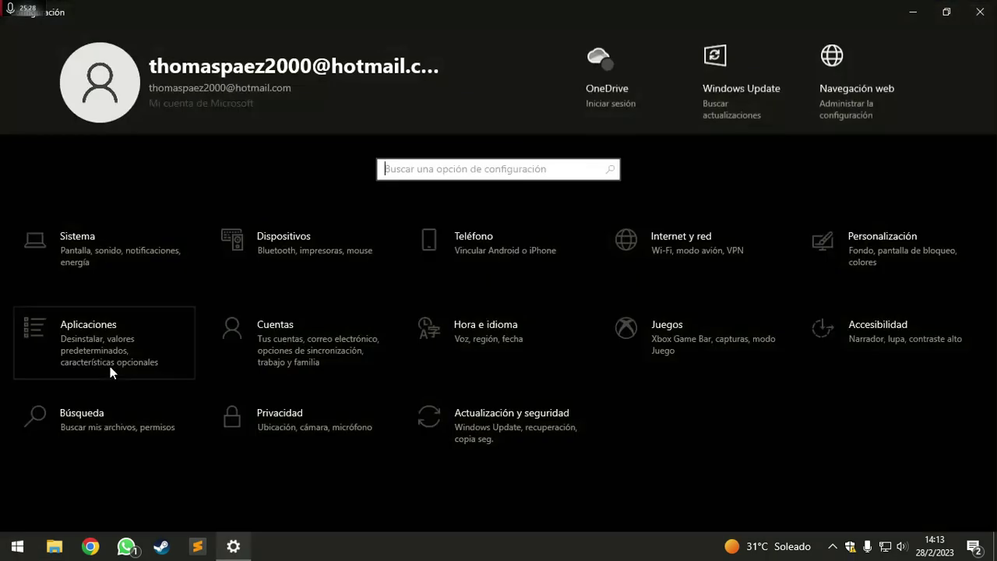
{"action": "left_click", "coordinate": [94, 270]}
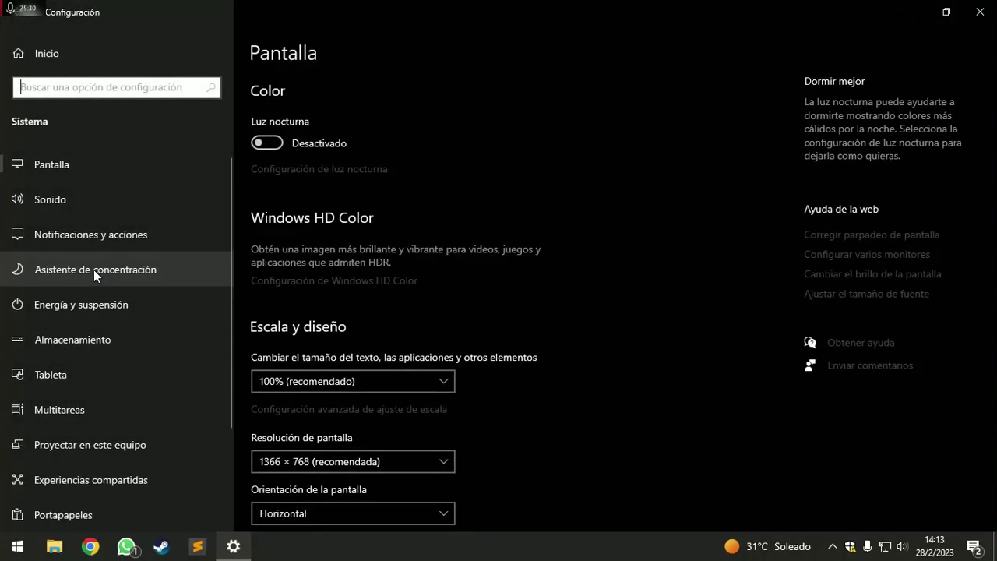
{"action": "left_click", "coordinate": [66, 343]}
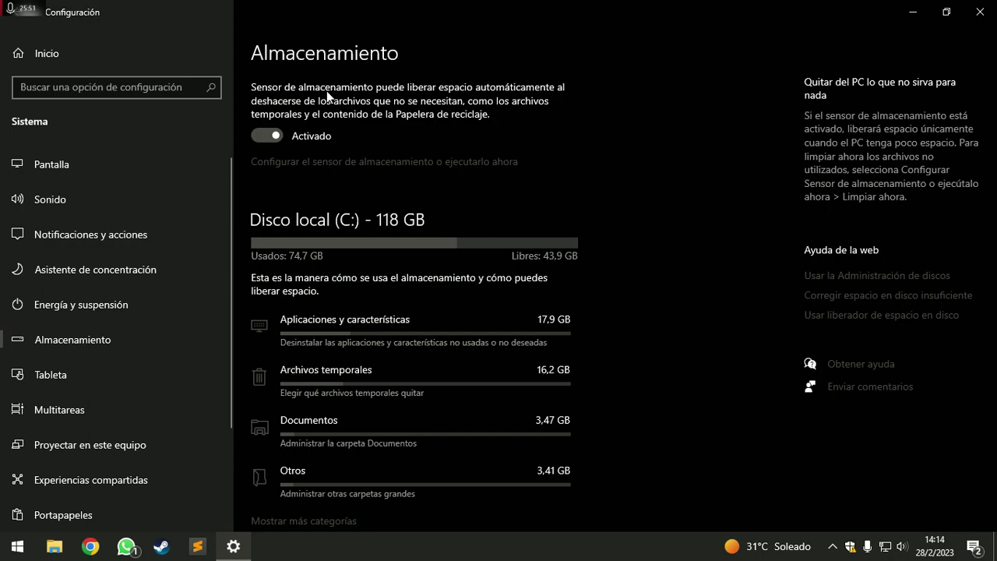
Show more storage categories for Disco local (C:) and open the temporary files list (Archivos temporales)
{"action": "scroll", "coordinate": [397, 133], "scroll_direction": "down", "scroll_amount": 2}
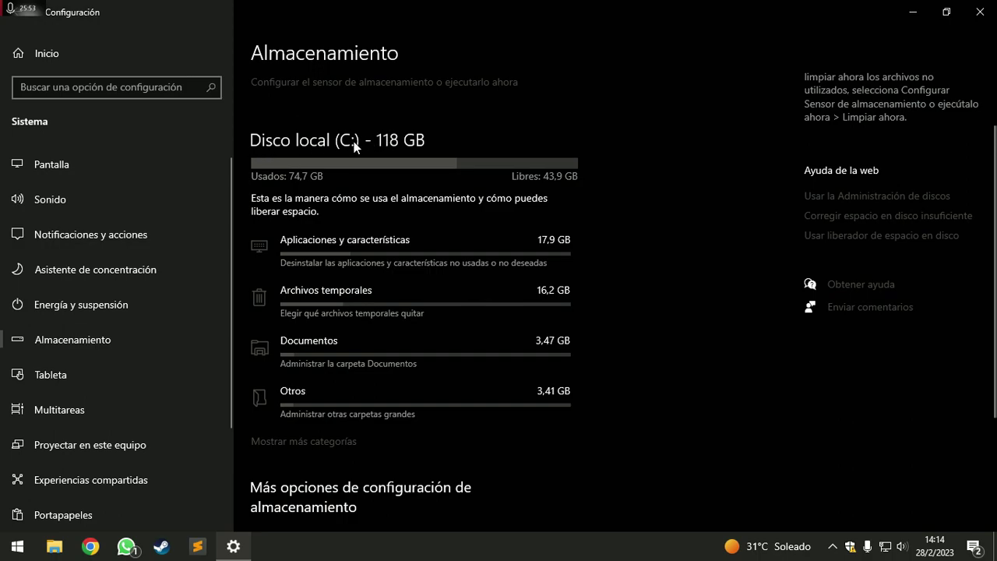
{"action": "left_click", "coordinate": [331, 442]}
{"action": "scroll", "coordinate": [310, 454], "scroll_direction": "down", "scroll_amount": 8}
{"action": "scroll", "coordinate": [309, 454], "scroll_direction": "down", "scroll_amount": 3}
{"action": "scroll", "coordinate": [343, 414], "scroll_direction": "up", "scroll_amount": 8}
{"action": "scroll", "coordinate": [342, 415], "scroll_direction": "up", "scroll_amount": 3}
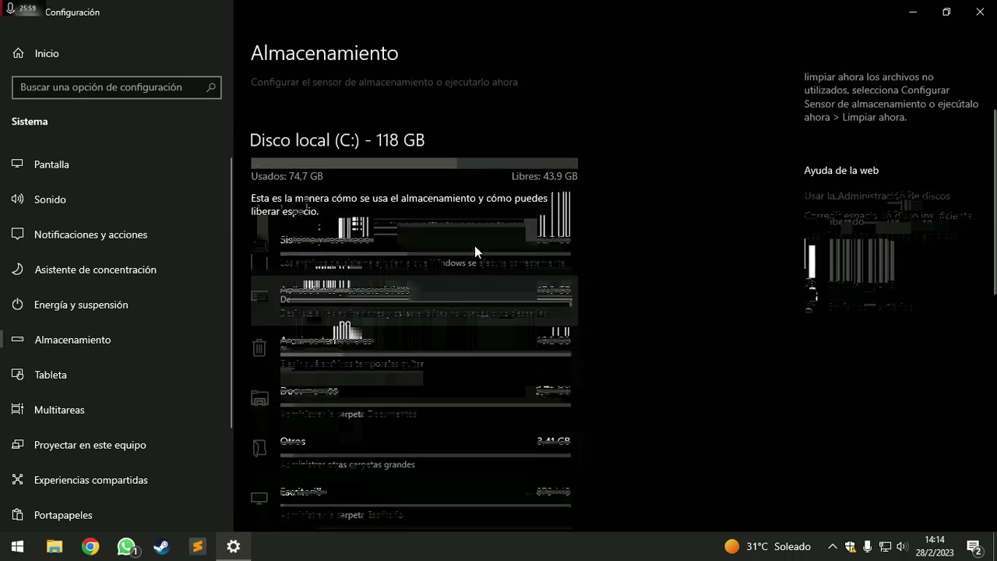
{"action": "left_click", "coordinate": [340, 345]}
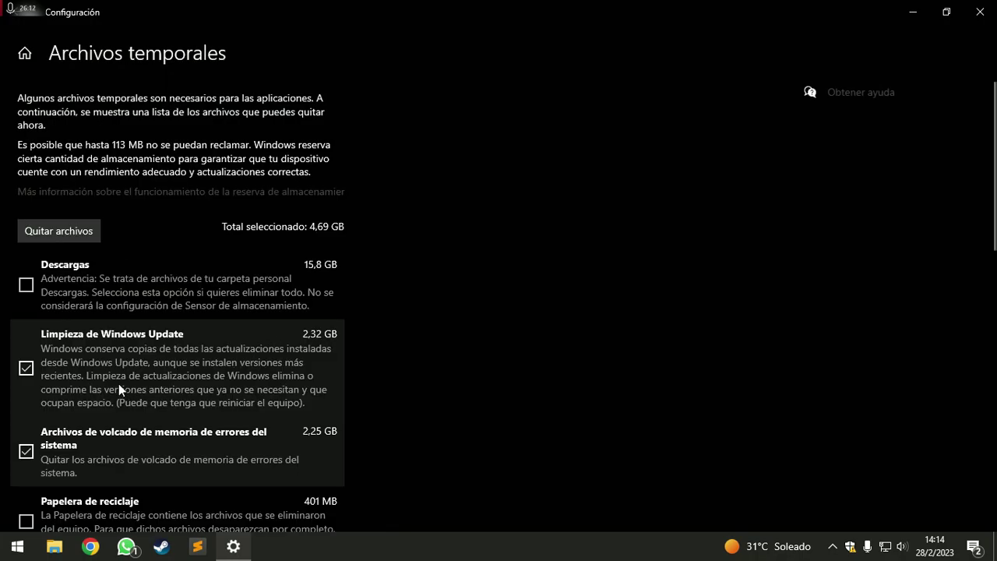
Review the temporary file categories offered for removal, toggling the selection of Papelera de reciclaje on and back off
{"action": "scroll", "coordinate": [119, 387], "scroll_direction": "down", "scroll_amount": 5}
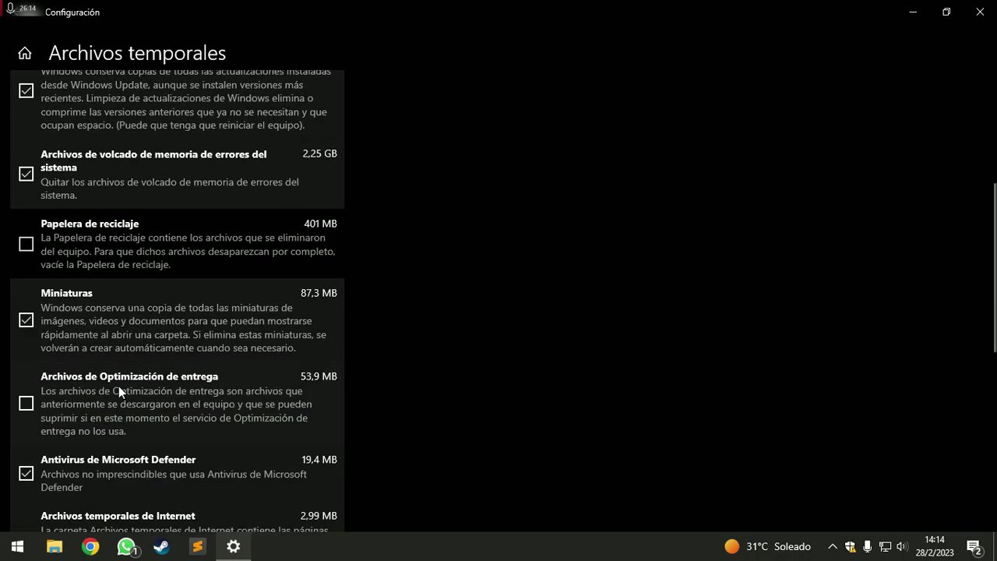
{"action": "scroll", "coordinate": [114, 405], "scroll_direction": "down", "scroll_amount": 3}
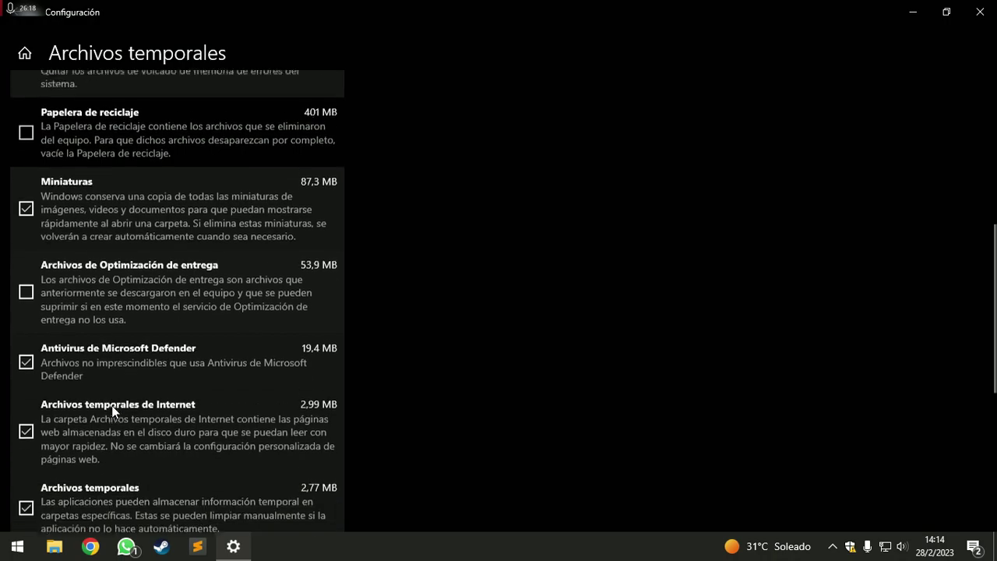
{"action": "scroll", "coordinate": [112, 475], "scroll_direction": "down", "scroll_amount": 4}
{"action": "scroll", "coordinate": [112, 481], "scroll_direction": "up", "scroll_amount": 7}
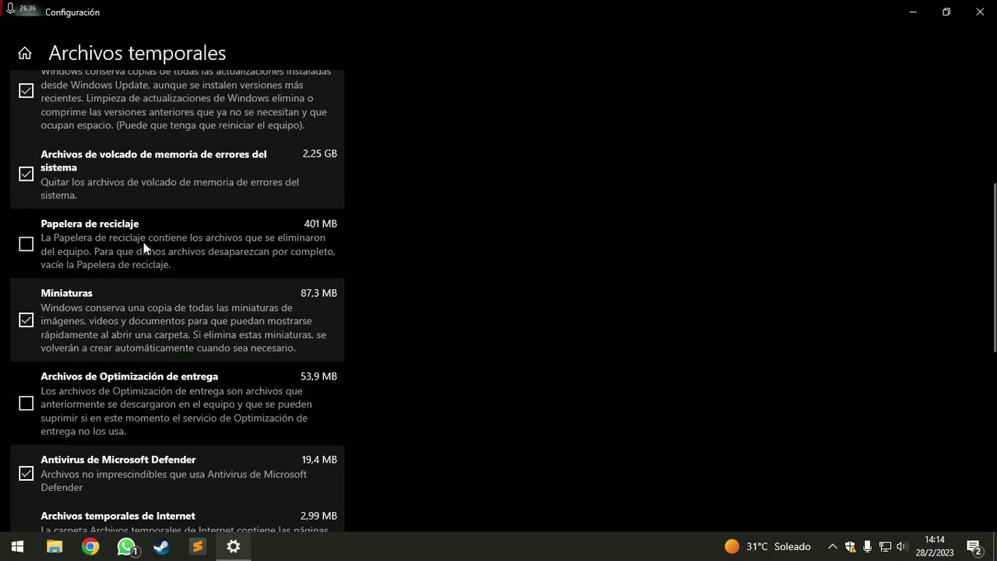
{"action": "left_click", "coordinate": [103, 250]}
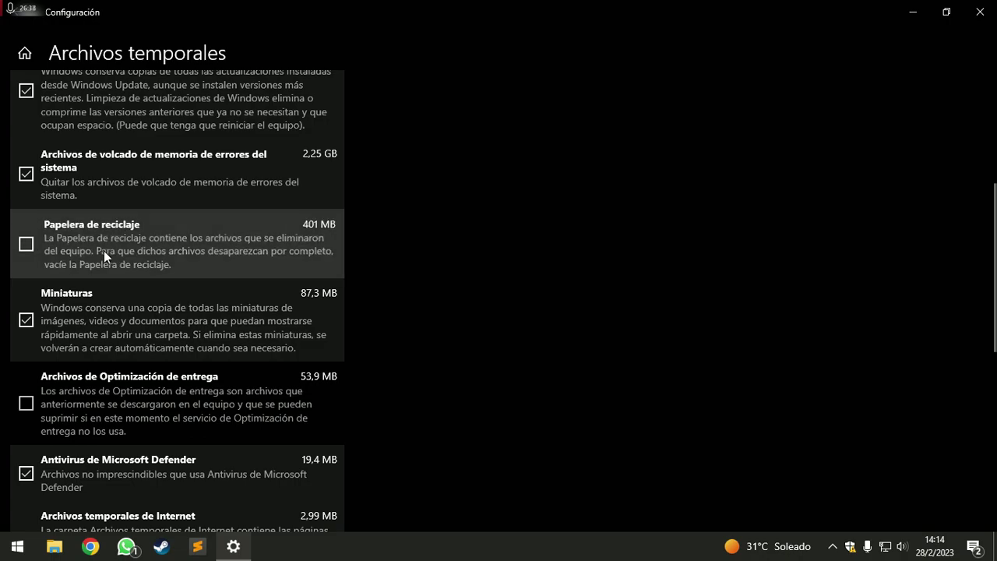
{"action": "left_click", "coordinate": [104, 250]}
{"action": "scroll", "coordinate": [127, 339], "scroll_direction": "up", "scroll_amount": 3}
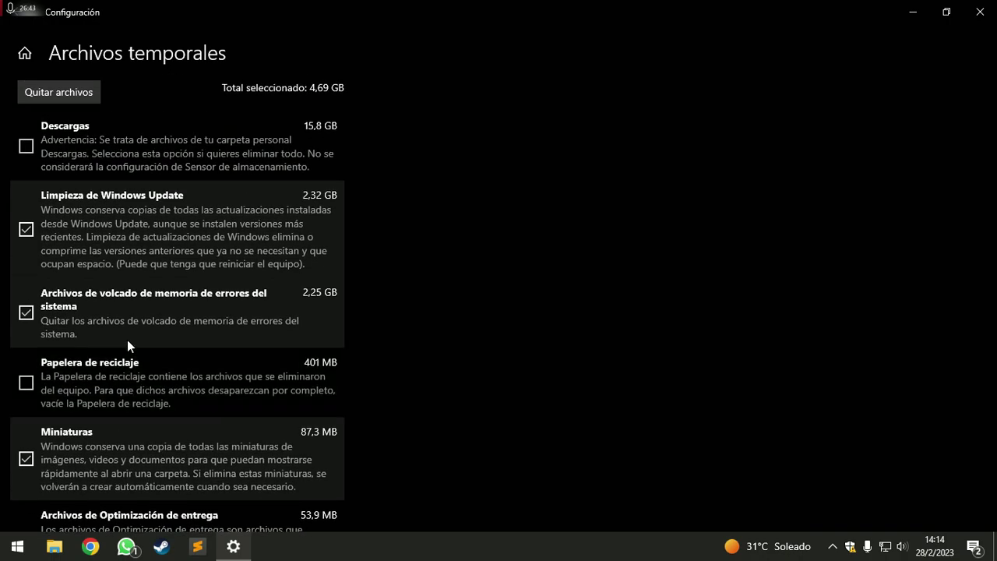
{"action": "scroll", "coordinate": [64, 236], "scroll_direction": "up", "scroll_amount": 2}
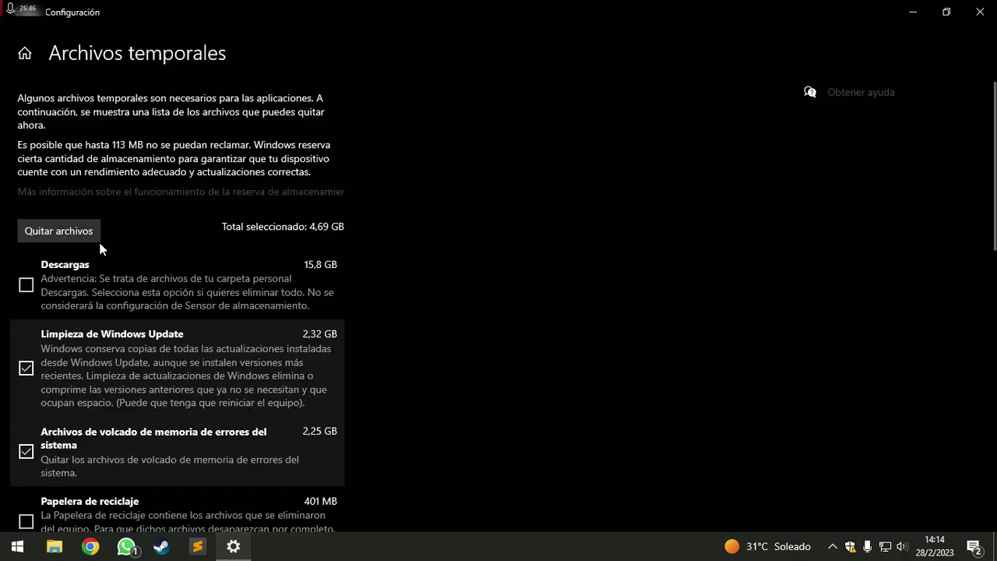
Remove the selected temporary files (Quitar archivos)
{"action": "left_click", "coordinate": [86, 233]}
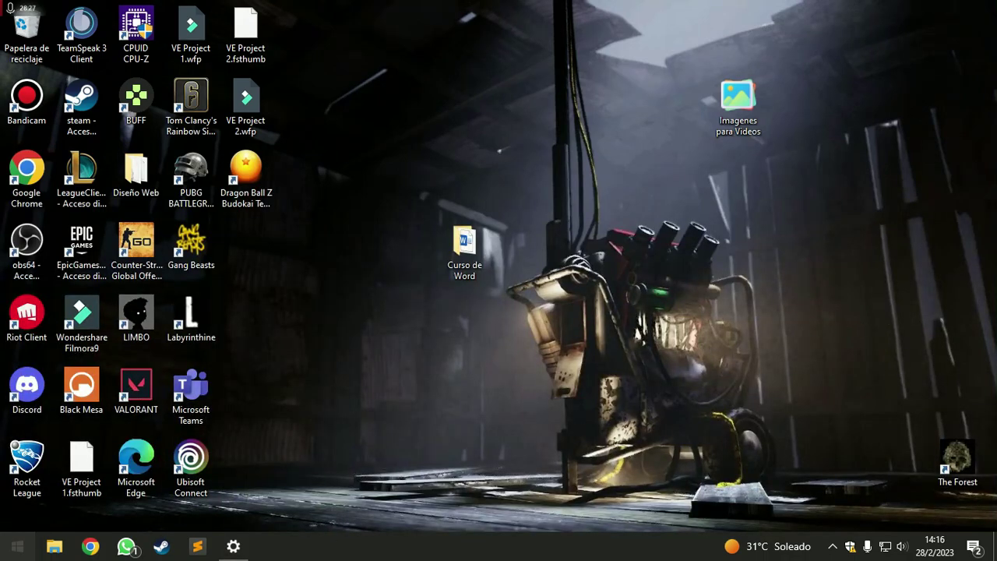
Open the Event Viewer (Visor de eventos) and expand Registros de Windows
{"action": "key", "text": "super"}
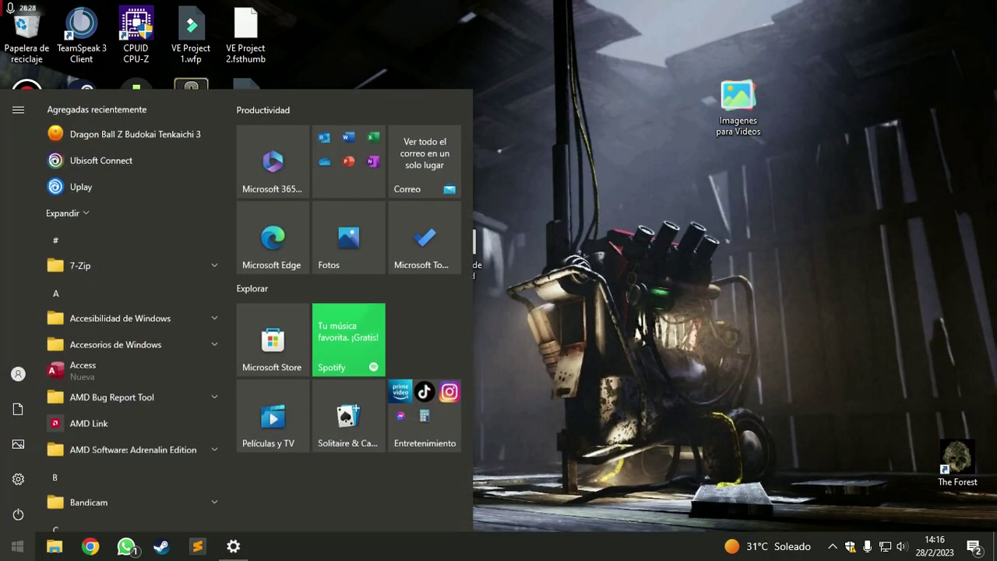
{"action": "type", "text": "visor"}
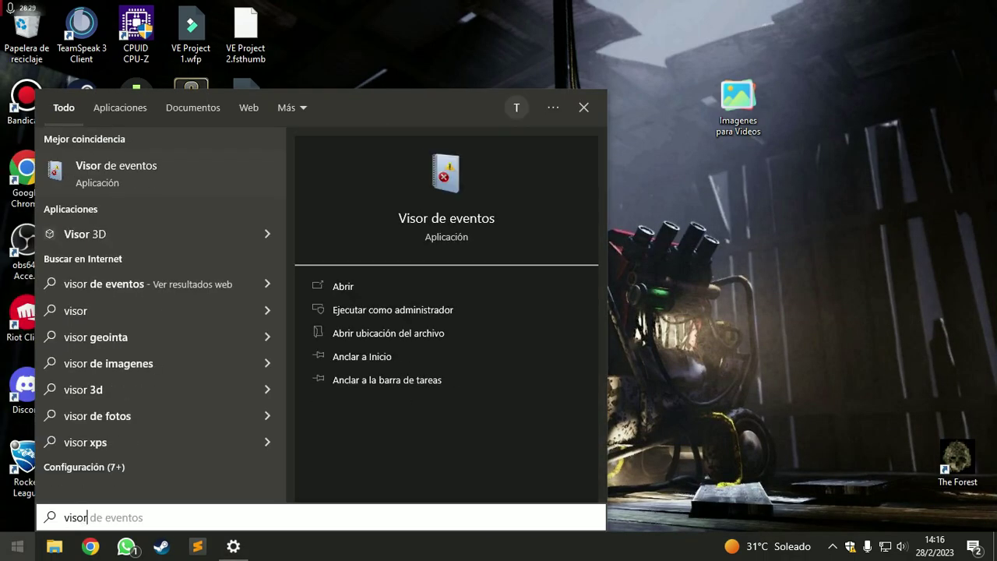
{"action": "left_click", "coordinate": [8, 556]}
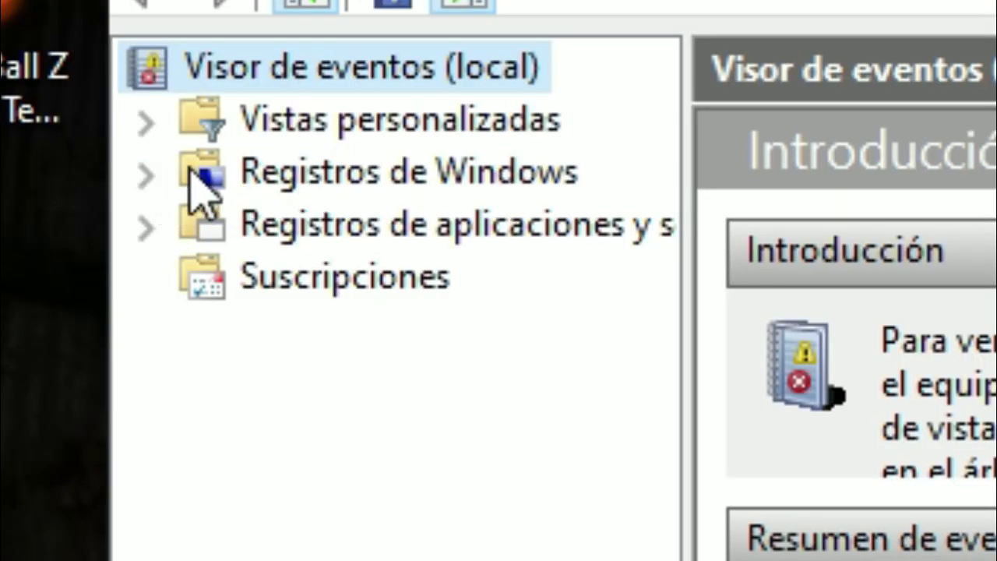
{"action": "left_click", "coordinate": [149, 176]}
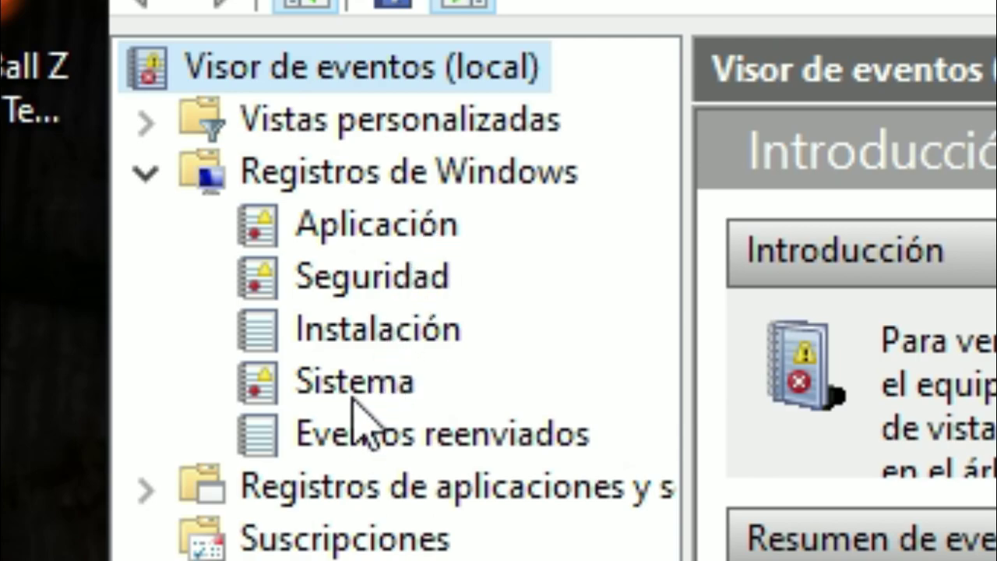
Clear the Aplicación event log under Registros de Windows without saving its contents
{"action": "right_click", "coordinate": [346, 234]}
{"action": "right_click", "coordinate": [347, 233]}
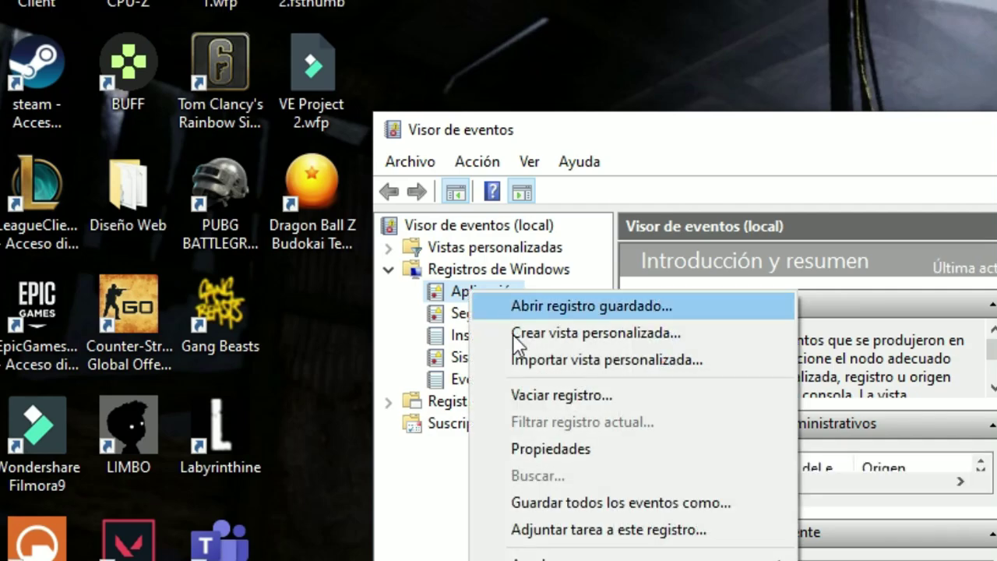
{"action": "left_click", "coordinate": [589, 397]}
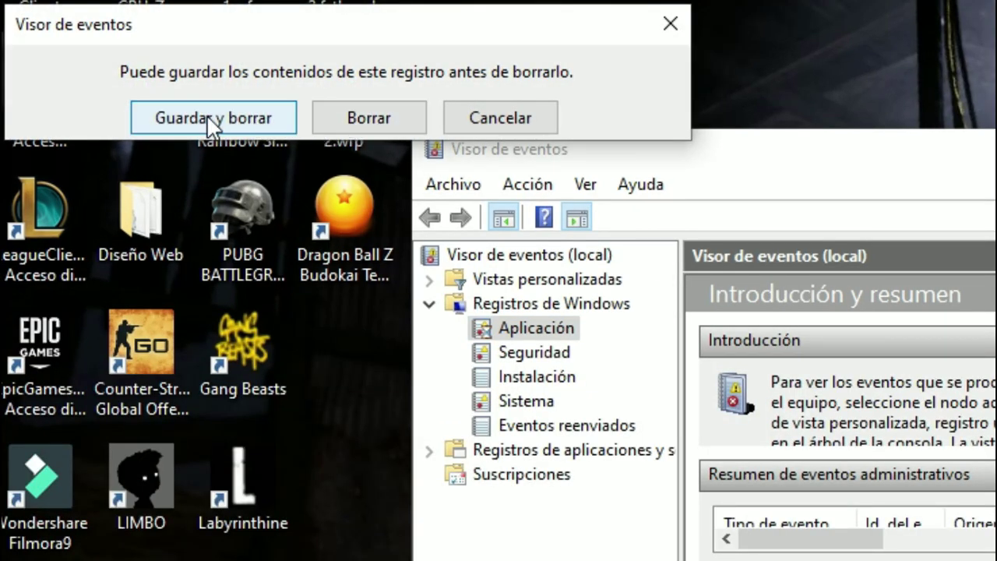
{"action": "left_click", "coordinate": [367, 121]}
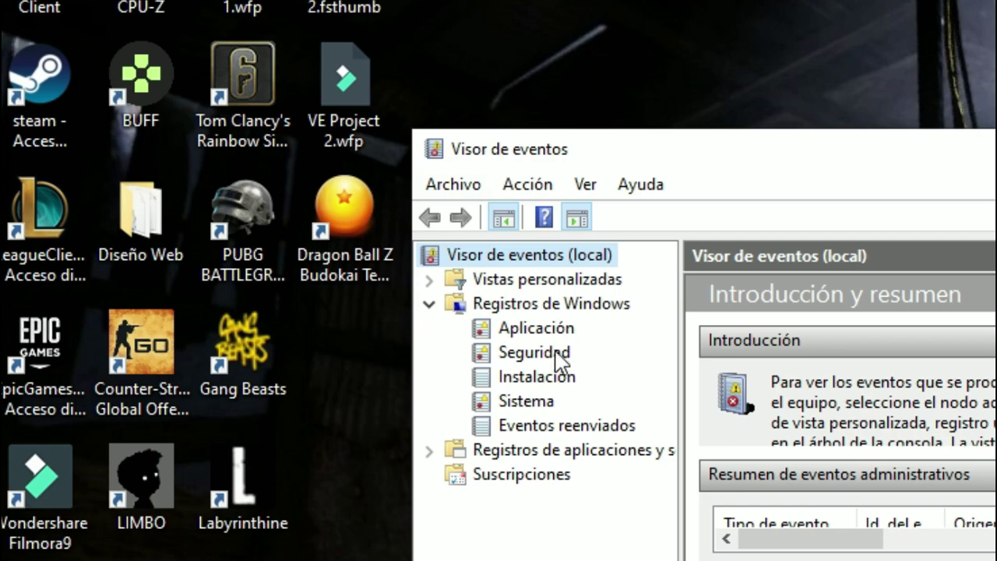
Clear the Seguridad and Instalación event logs without saving their contents
{"action": "right_click", "coordinate": [559, 357]}
{"action": "left_click", "coordinate": [679, 472]}
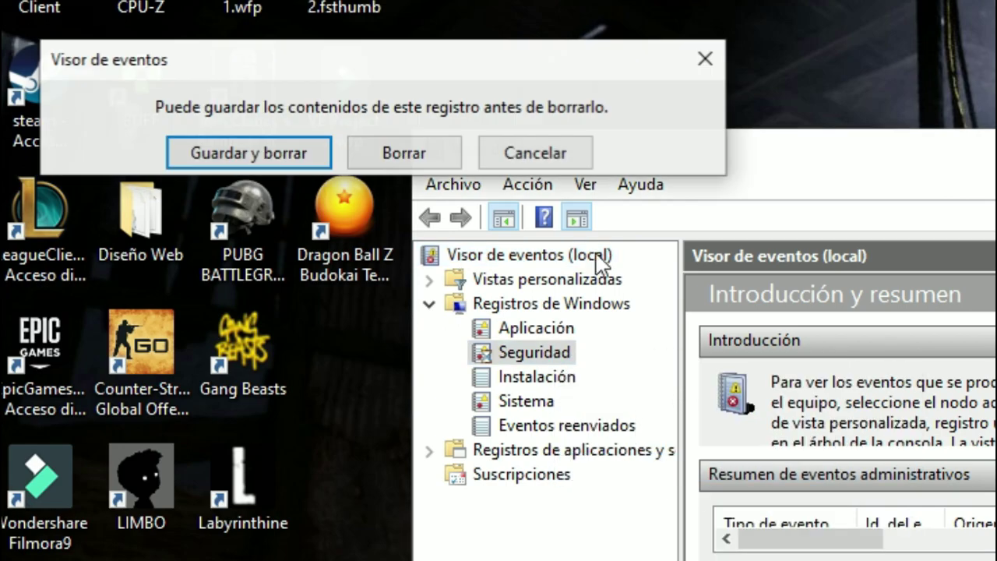
{"action": "left_click", "coordinate": [409, 166]}
{"action": "right_click", "coordinate": [540, 380]}
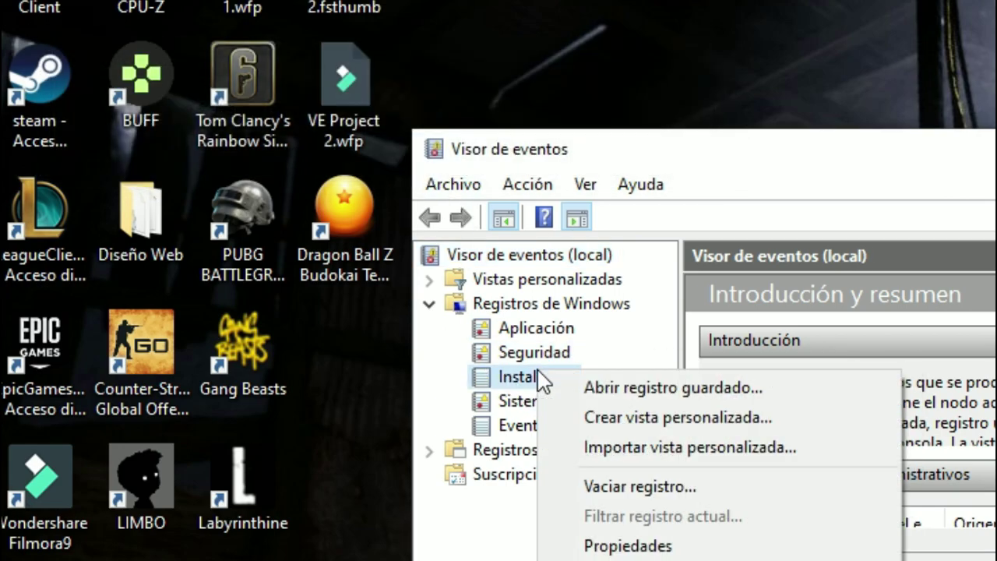
{"action": "left_click", "coordinate": [625, 487]}
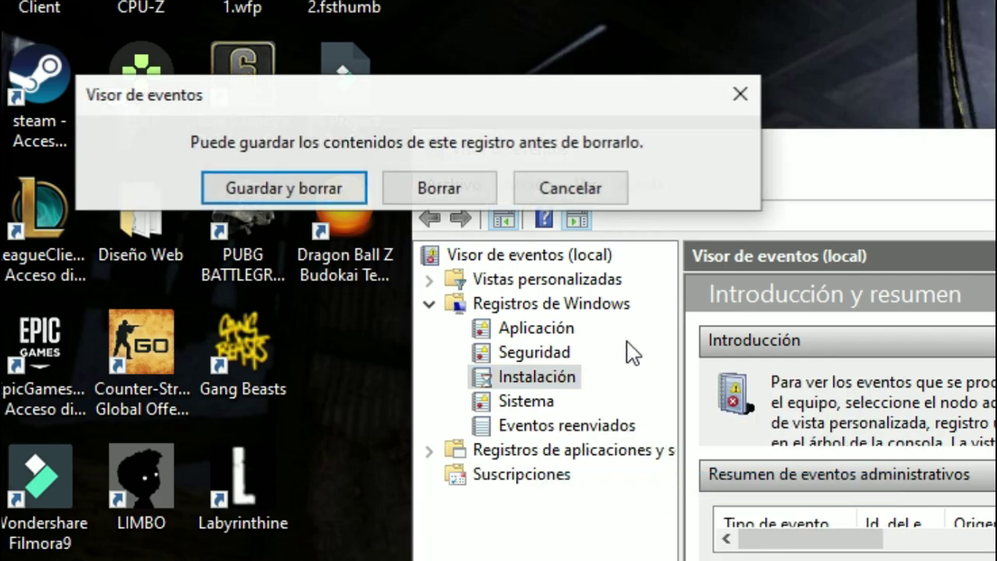
{"action": "left_click", "coordinate": [438, 190]}
Clear the Sistema and Eventos reenviados logs without saving, and close the Event Viewer
{"action": "right_click", "coordinate": [528, 405]}
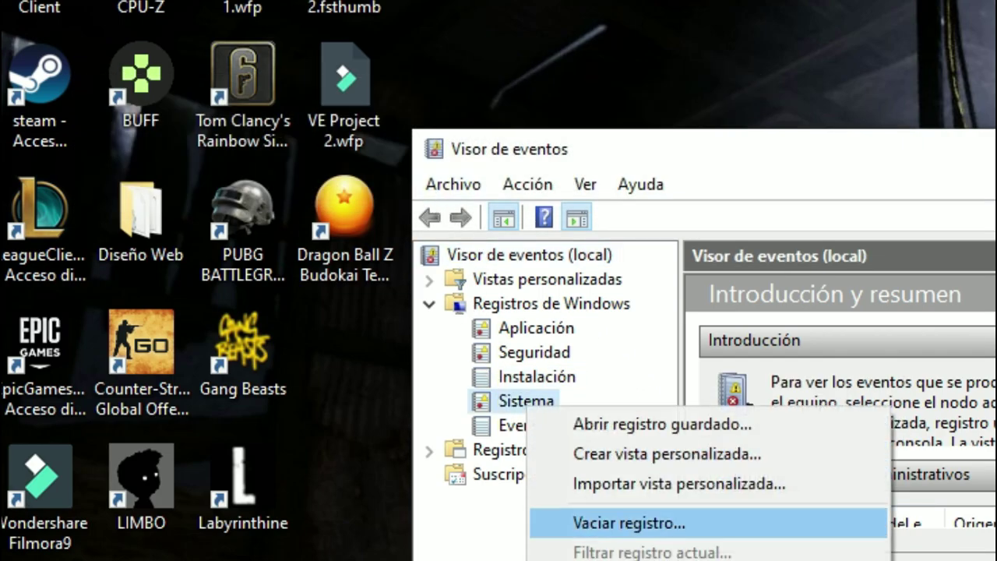
{"action": "left_click", "coordinate": [629, 523]}
{"action": "left_click", "coordinate": [487, 226]}
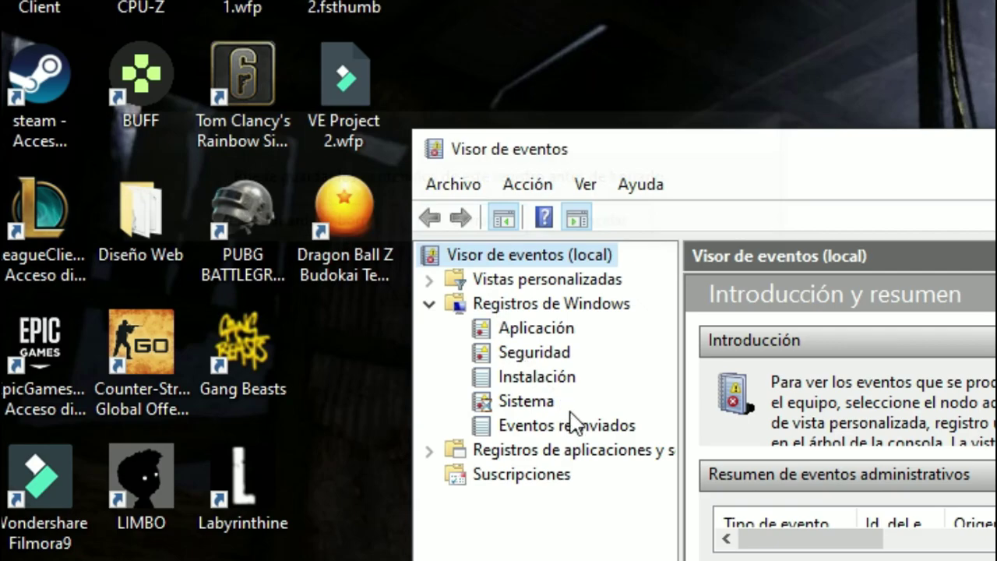
{"action": "right_click", "coordinate": [585, 436]}
{"action": "left_click", "coordinate": [690, 542]}
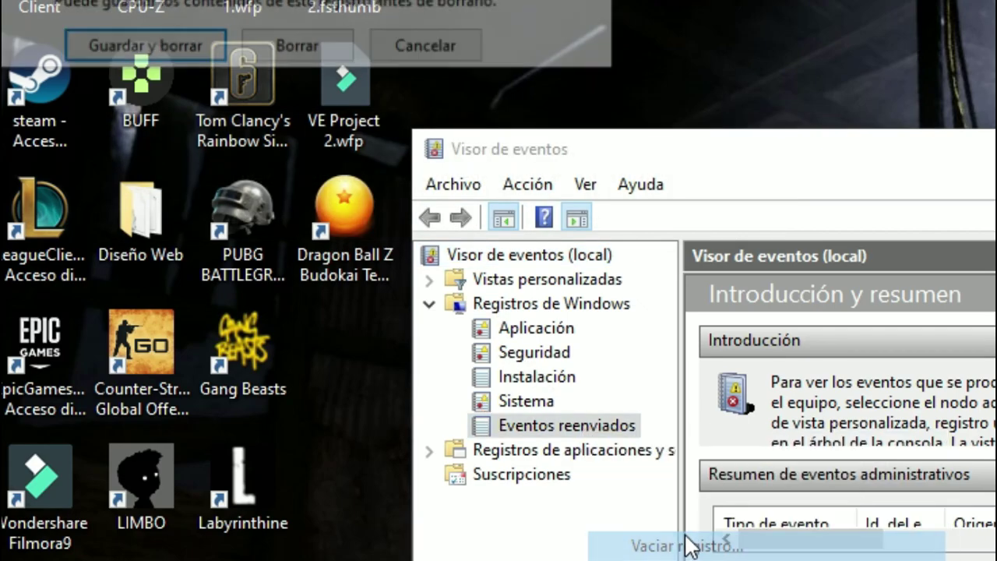
{"action": "left_click", "coordinate": [312, 50]}
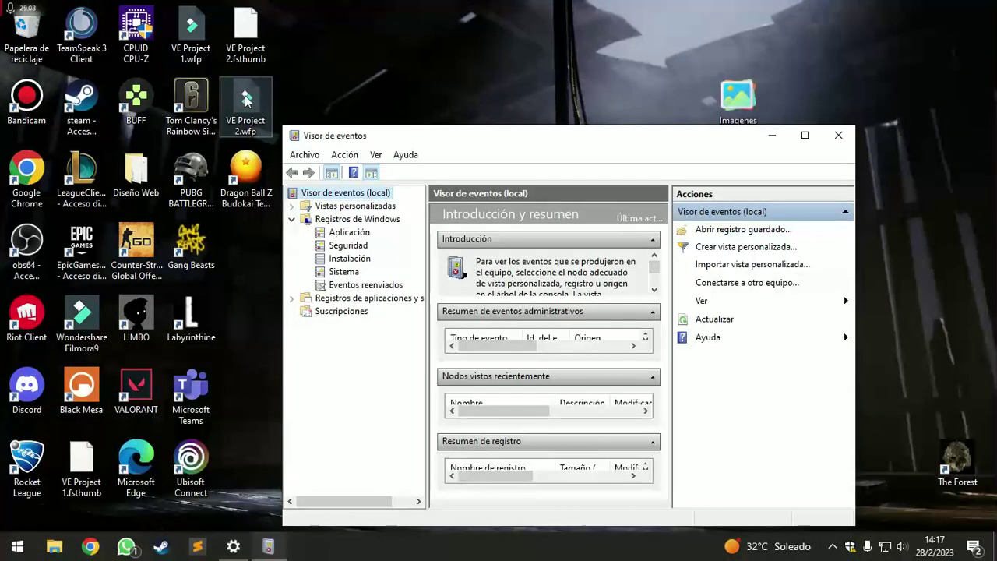
{"action": "left_click", "coordinate": [832, 130]}
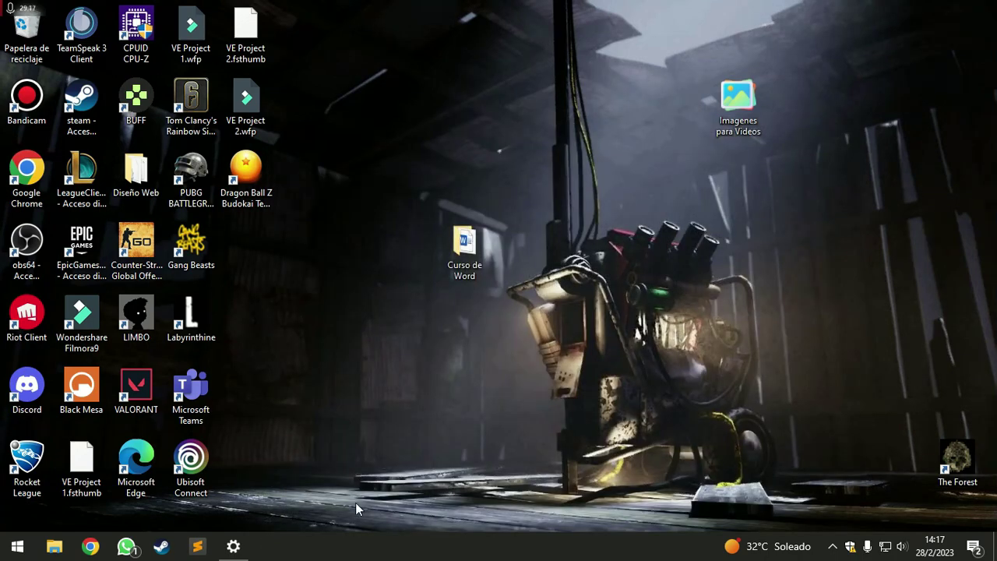
Move the four VE Project files (1.fsthumb, 2.fsthumb, 2.wfp and 1.wfp) from the desktop to the Papelera de reciclaje
{"action": "left_click_drag", "start_coordinate": [81, 468], "coordinate": [26, 31]}
{"action": "left_click_drag", "start_coordinate": [245, 31], "coordinate": [31, 55]}
{"action": "left_click_drag", "start_coordinate": [245, 105], "coordinate": [31, 56]}
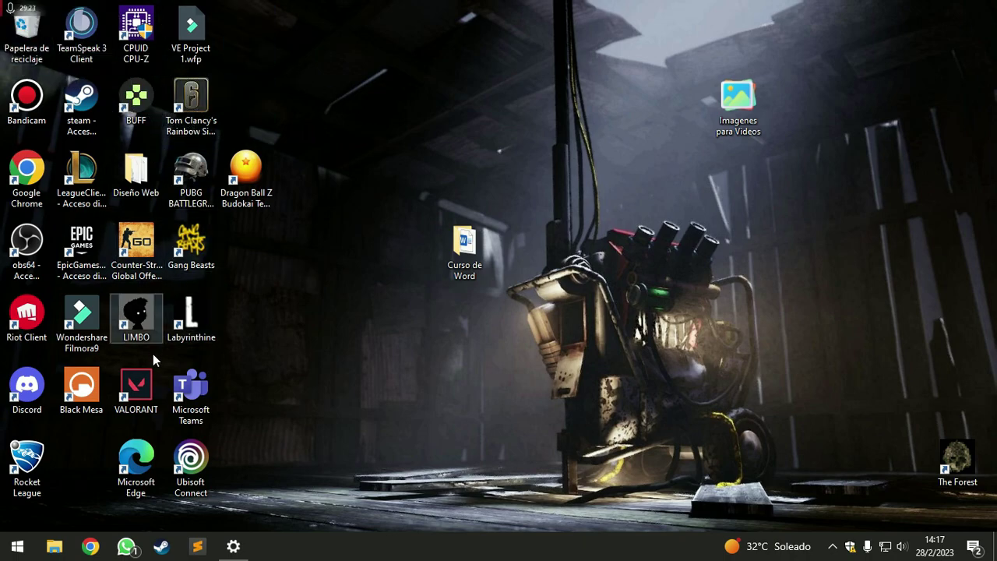
{"action": "left_click_drag", "start_coordinate": [191, 31], "coordinate": [327, 74]}
Open the Colores page of the Personalización settings in Windows
{"action": "key", "text": "super"}
{"action": "left_click_drag", "start_coordinate": [464, 247], "coordinate": [464, 248]}
{"action": "left_click", "coordinate": [17, 546]}
{"action": "left_click", "coordinate": [17, 511]}
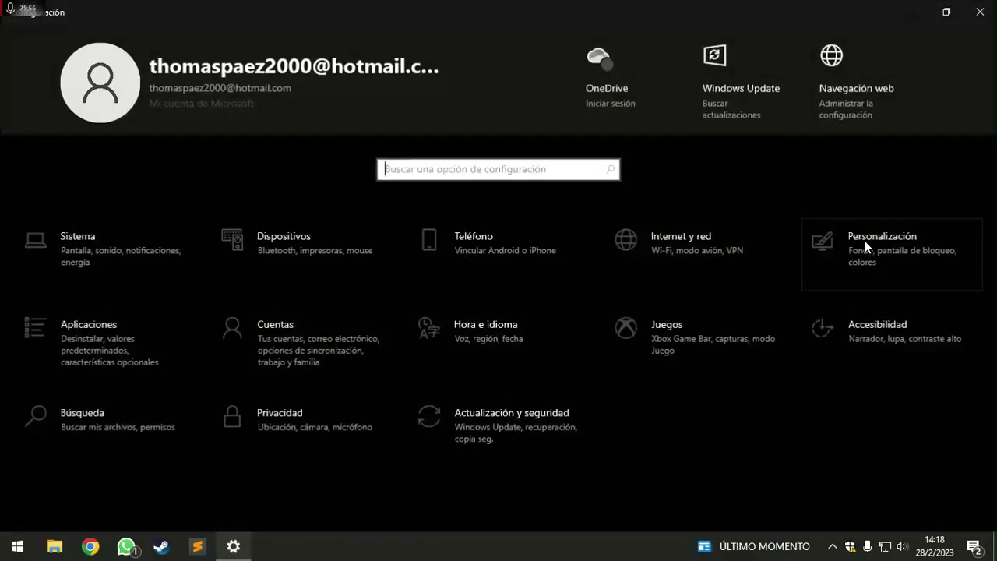
{"action": "left_click", "coordinate": [864, 246]}
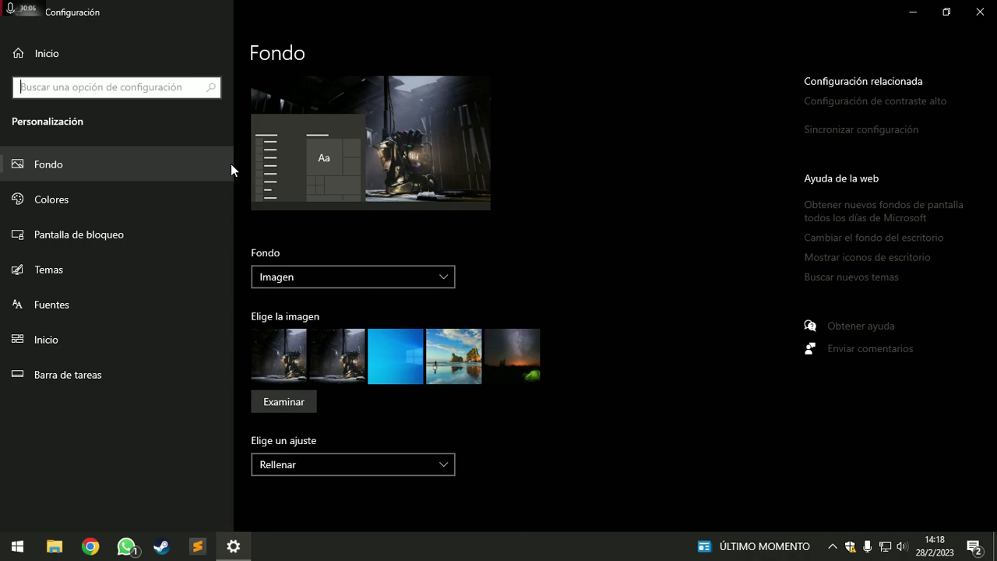
{"action": "left_click", "coordinate": [53, 198]}
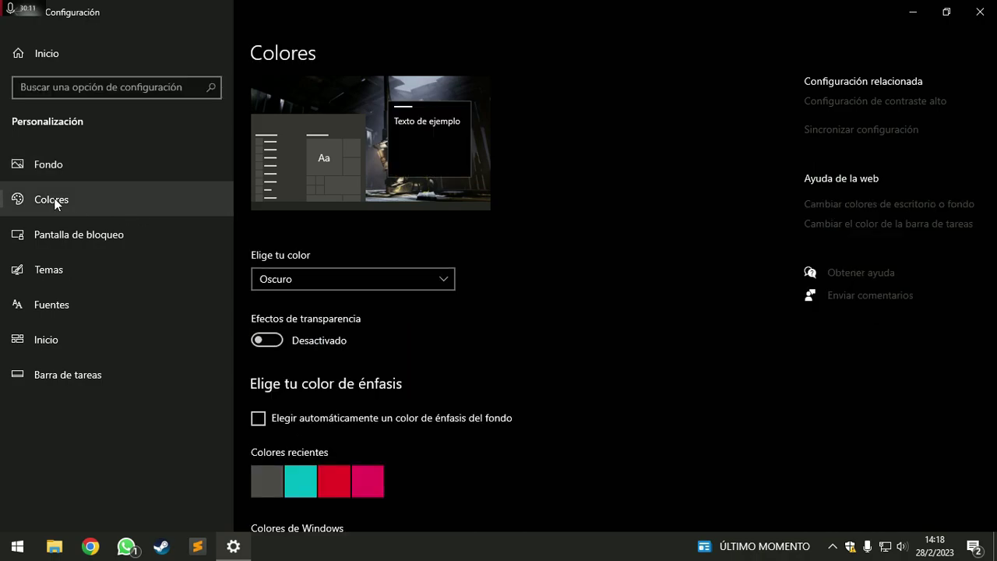
Turn on Efectos de transparencia and compare the look of the desktop and the settings window
{"action": "left_click", "coordinate": [267, 340]}
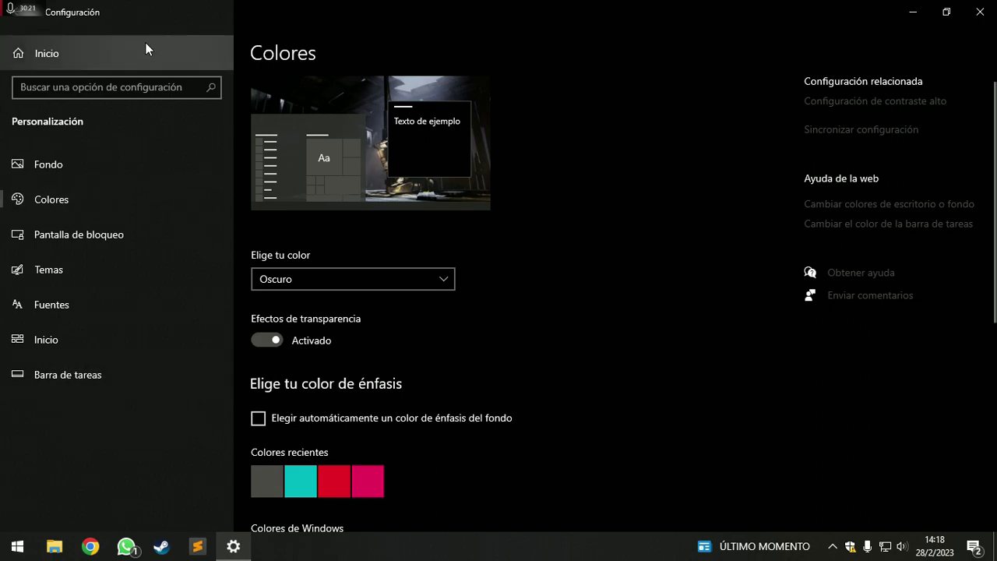
{"action": "left_click", "coordinate": [913, 11]}
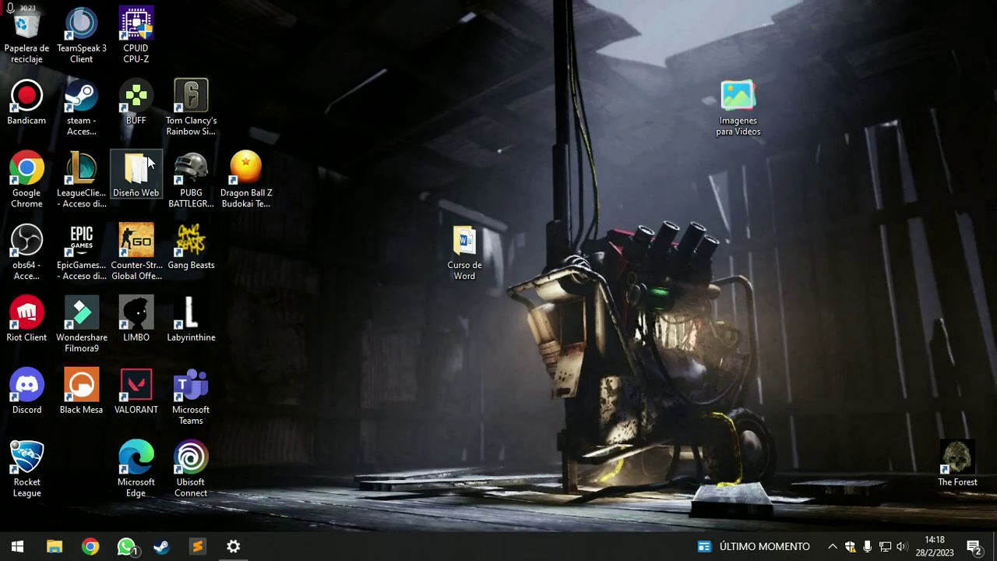
{"action": "left_click", "coordinate": [233, 546]}
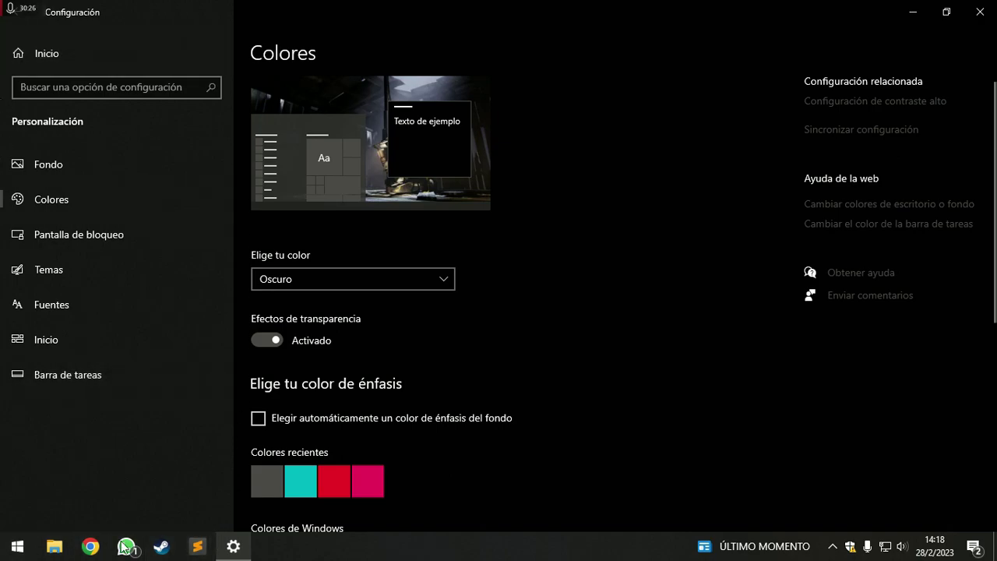
{"action": "left_click", "coordinate": [913, 11]}
Set the beach and rock arch picture as the desktop background and check the Start menu's transparency over it
{"action": "right_click", "coordinate": [582, 91]}
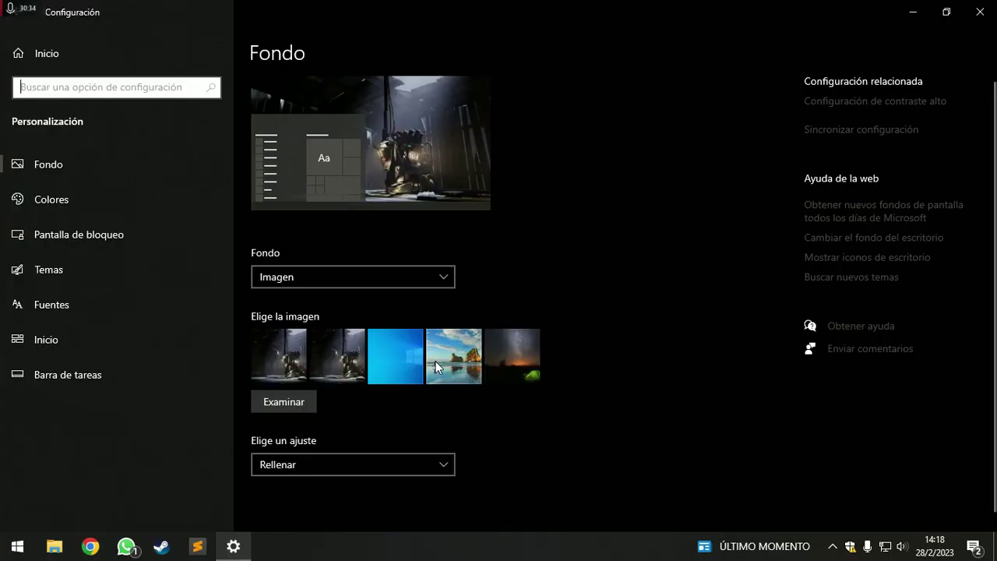
{"action": "left_click", "coordinate": [425, 361]}
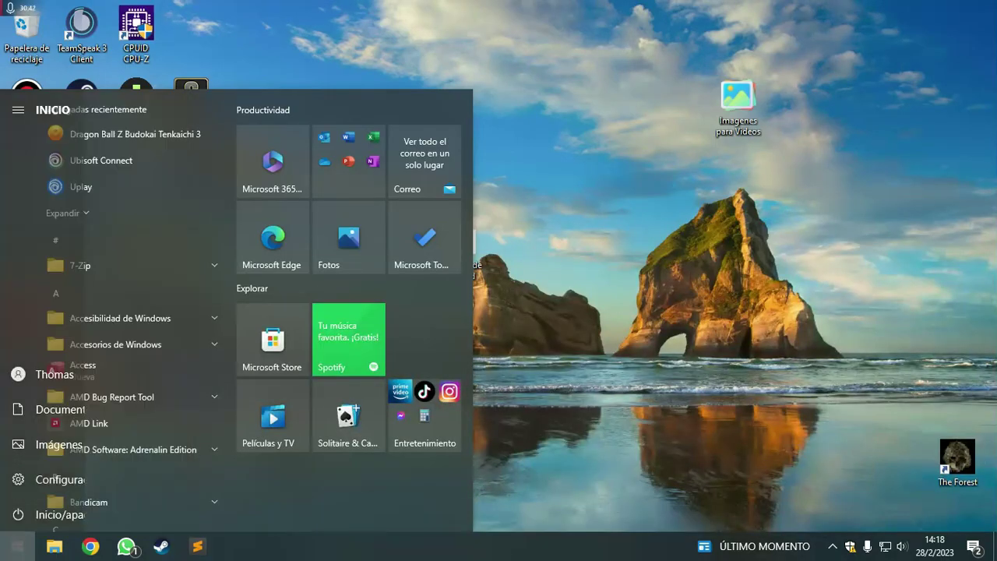
{"action": "key", "text": "super"}
{"action": "key", "text": "super"}
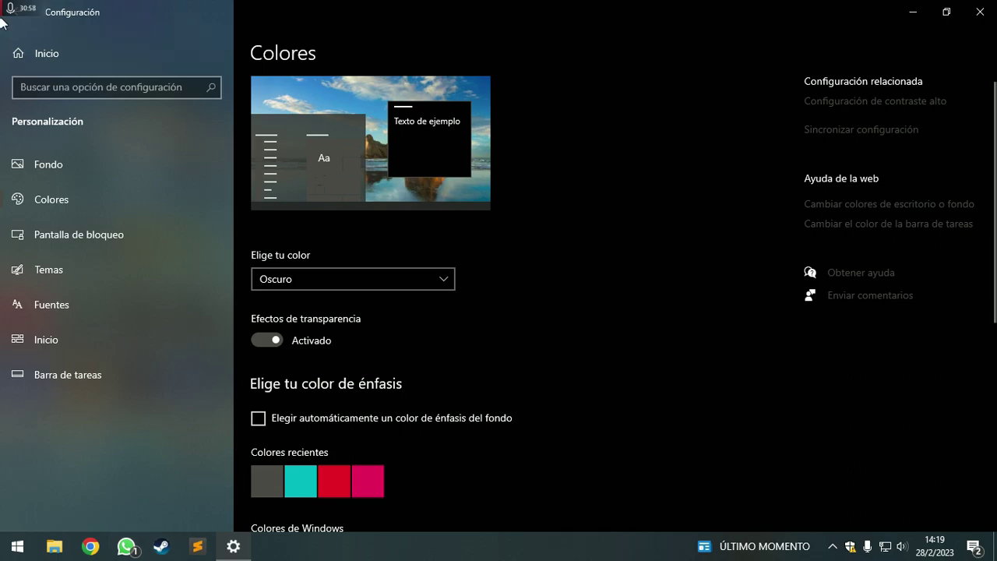
Turn off Efectos de transparencia in the Colores settings and view the remaining color options
{"action": "left_click", "coordinate": [275, 341]}
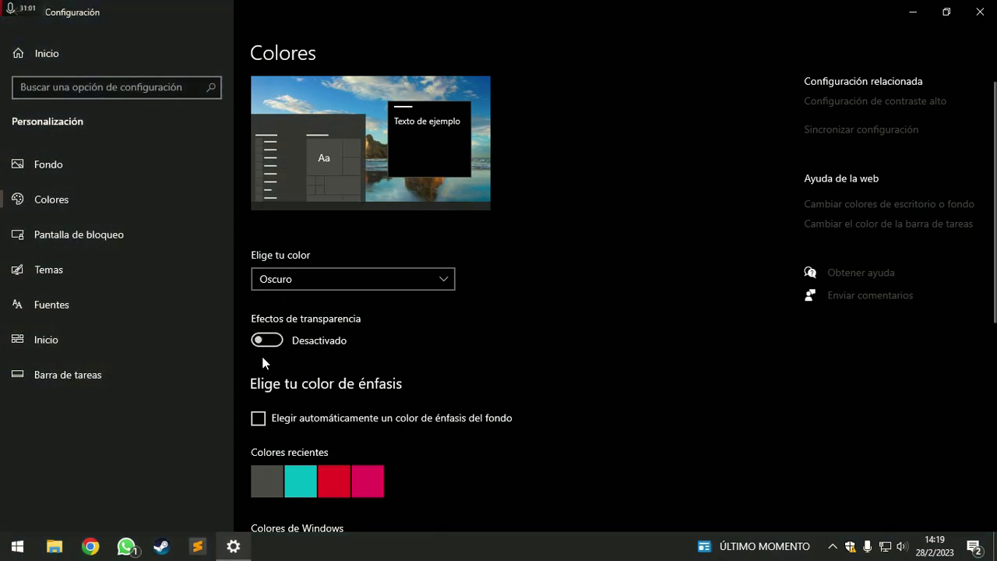
{"action": "scroll", "coordinate": [303, 406], "scroll_direction": "down", "scroll_amount": 5}
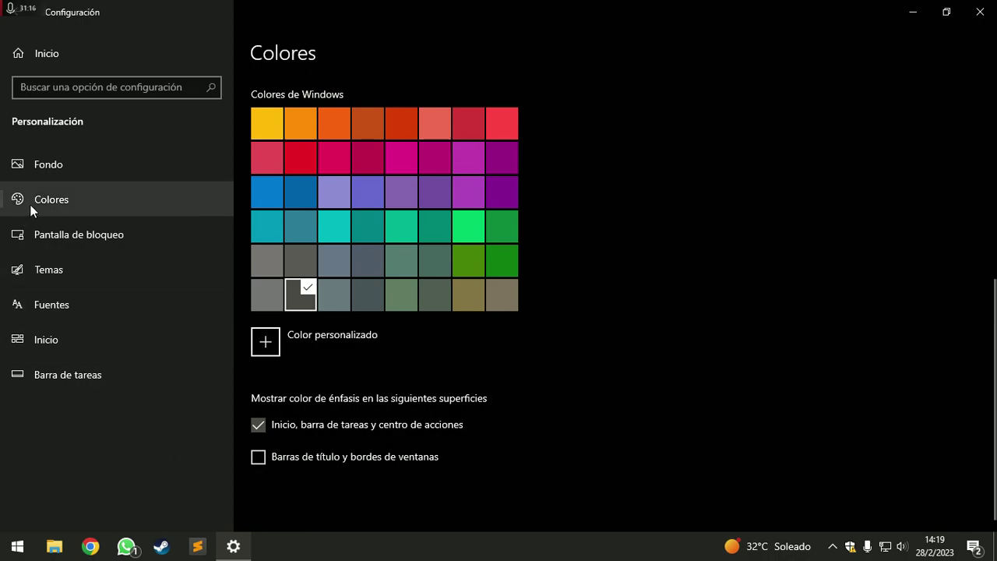
In the Inicio personalization settings, turn off occasional suggestions and the display of recently opened items
{"action": "left_click", "coordinate": [86, 340]}
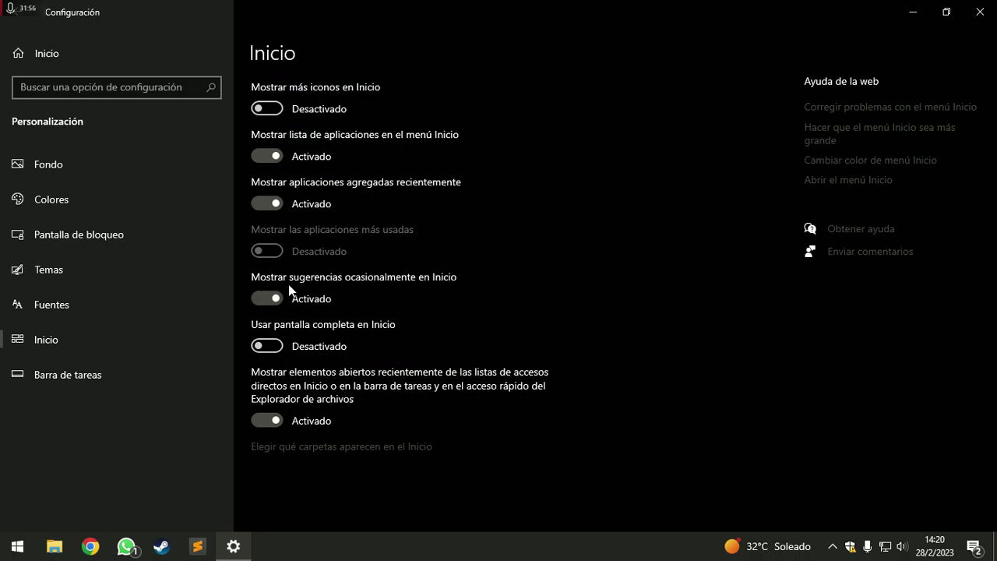
{"action": "left_click", "coordinate": [276, 296]}
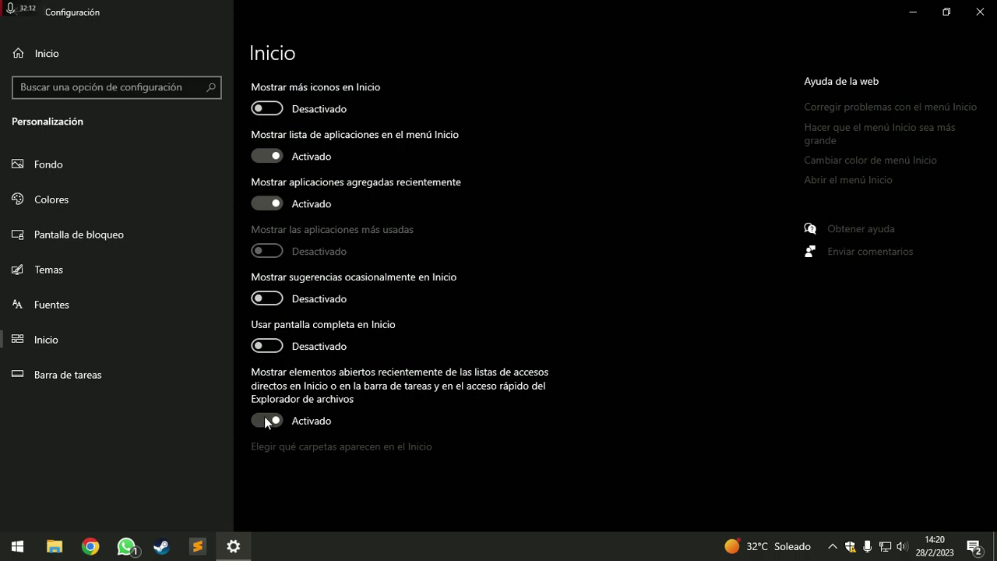
{"action": "left_click", "coordinate": [266, 421]}
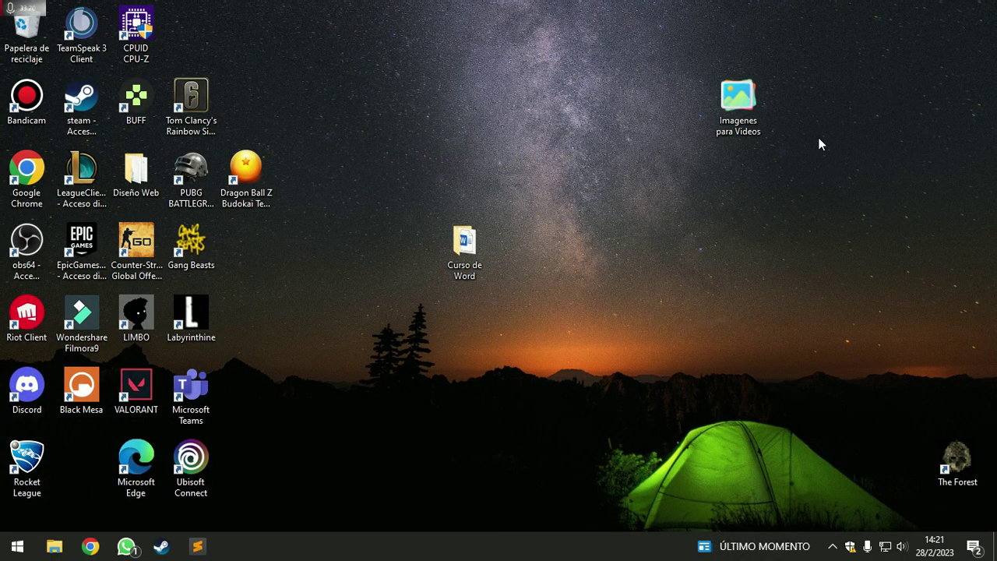
Open the properties of Este equipo from the file explorer and go to its advanced system settings (Configuración avanzada del sistema)
{"action": "left_click", "coordinate": [54, 546]}
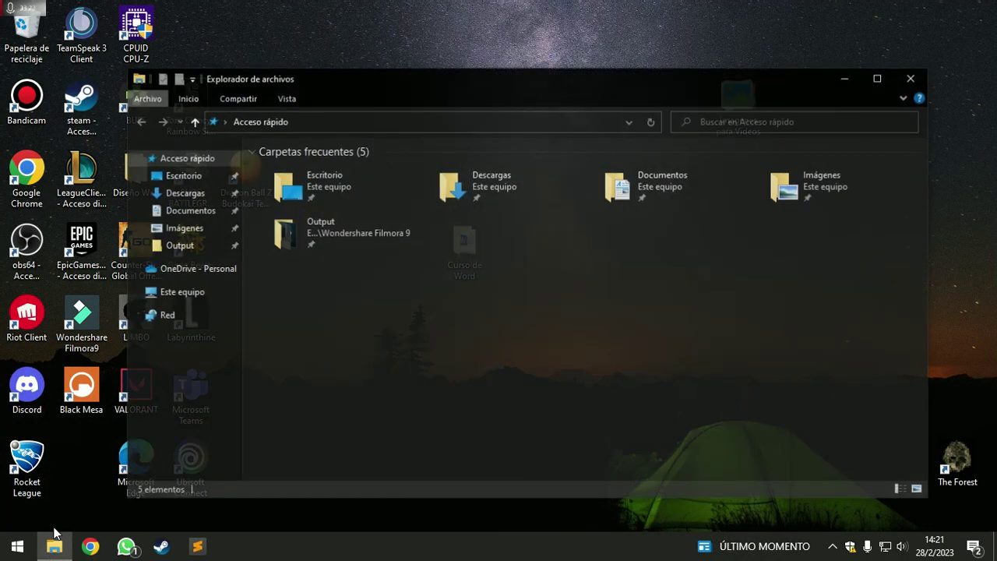
{"action": "right_click", "coordinate": [187, 294]}
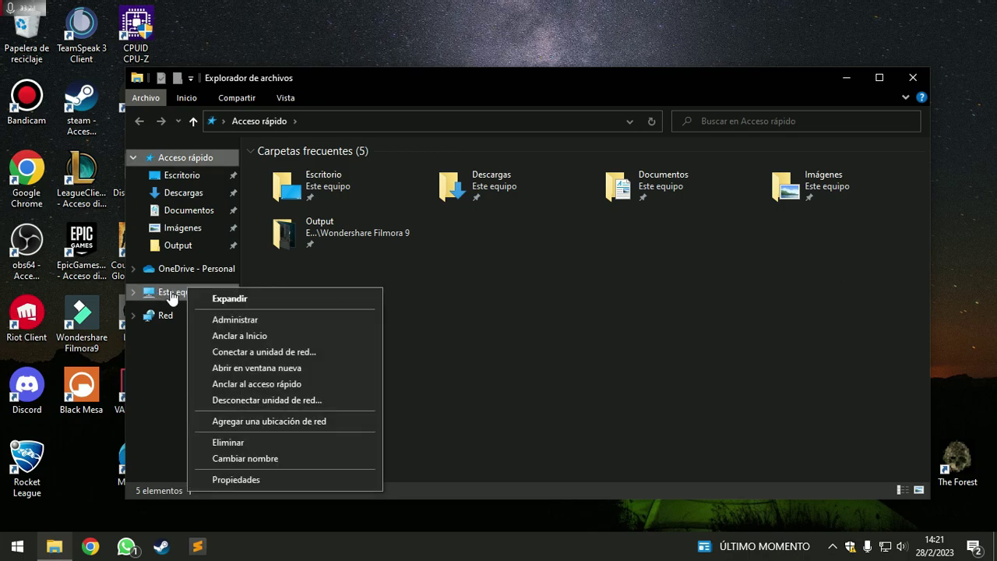
{"action": "left_click", "coordinate": [228, 480]}
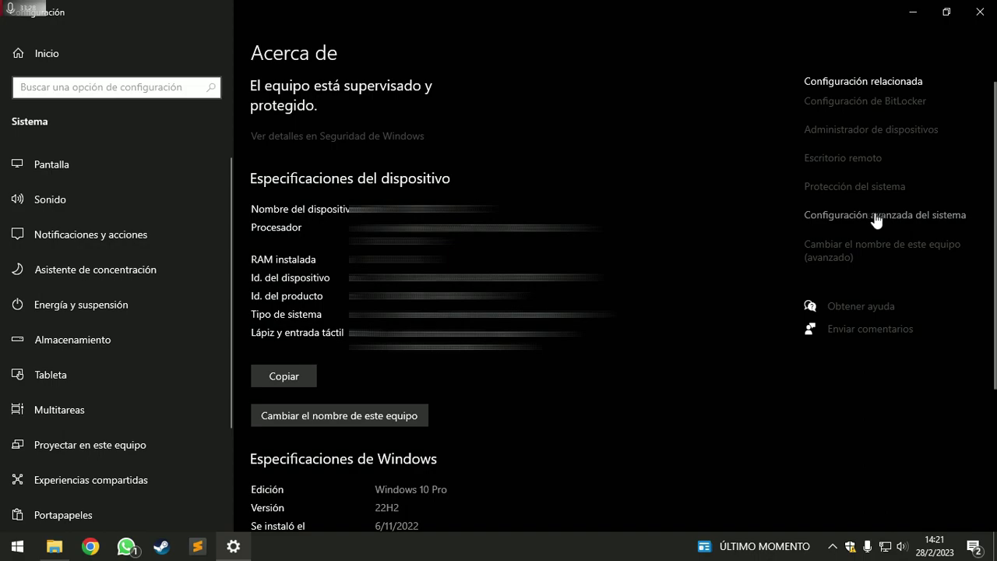
{"action": "left_click", "coordinate": [919, 216]}
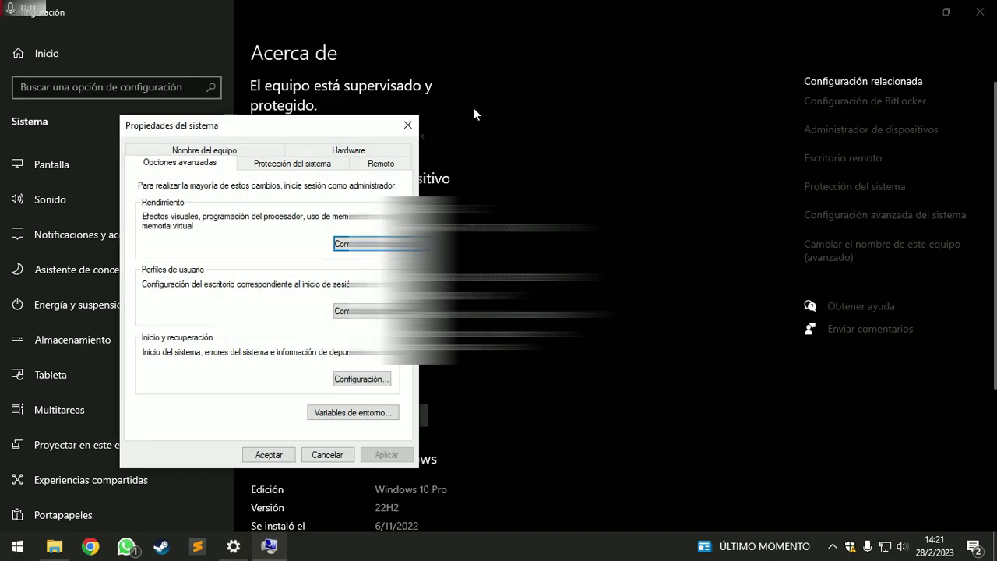
In the performance options, adjust visual effects for best performance, enable only Suavizar bordes para las fuentes de pantalla, and apply
{"action": "left_click", "coordinate": [980, 11]}
{"action": "left_click", "coordinate": [913, 78]}
{"action": "left_click_drag", "start_coordinate": [284, 122], "coordinate": [512, 109]}
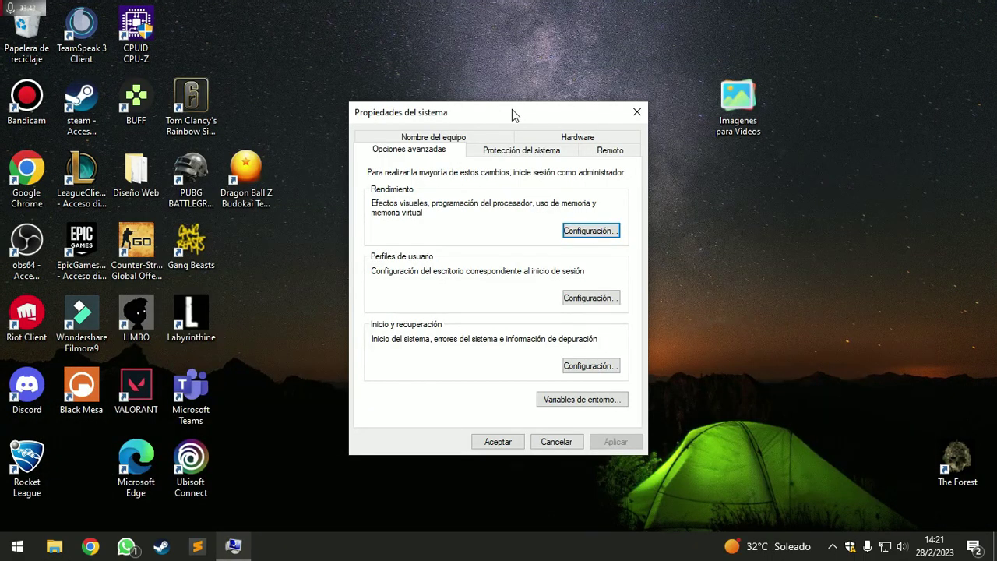
{"action": "left_click", "coordinate": [572, 231]}
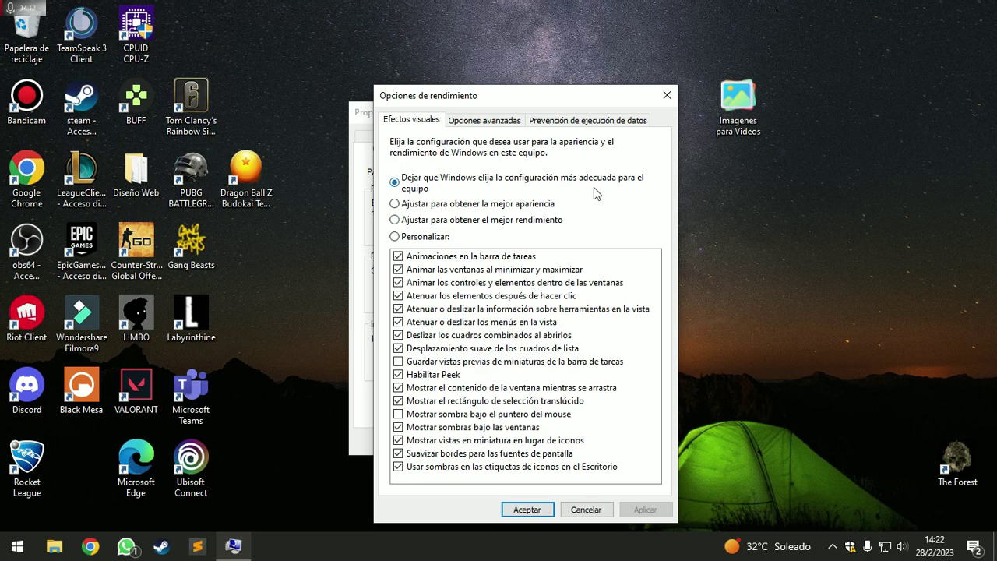
{"action": "left_click", "coordinate": [450, 219]}
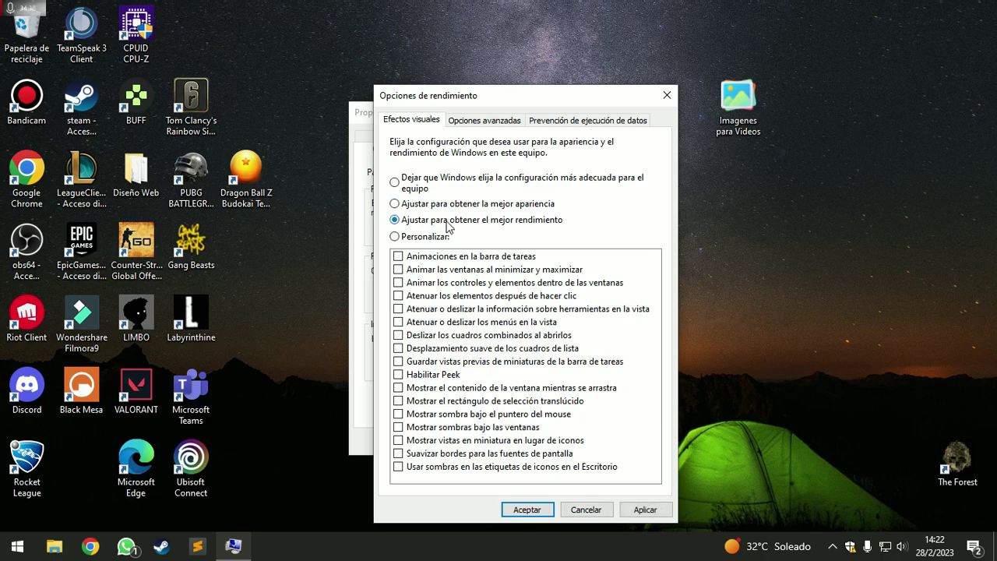
{"action": "left_click", "coordinate": [398, 454]}
{"action": "left_click", "coordinate": [499, 455]}
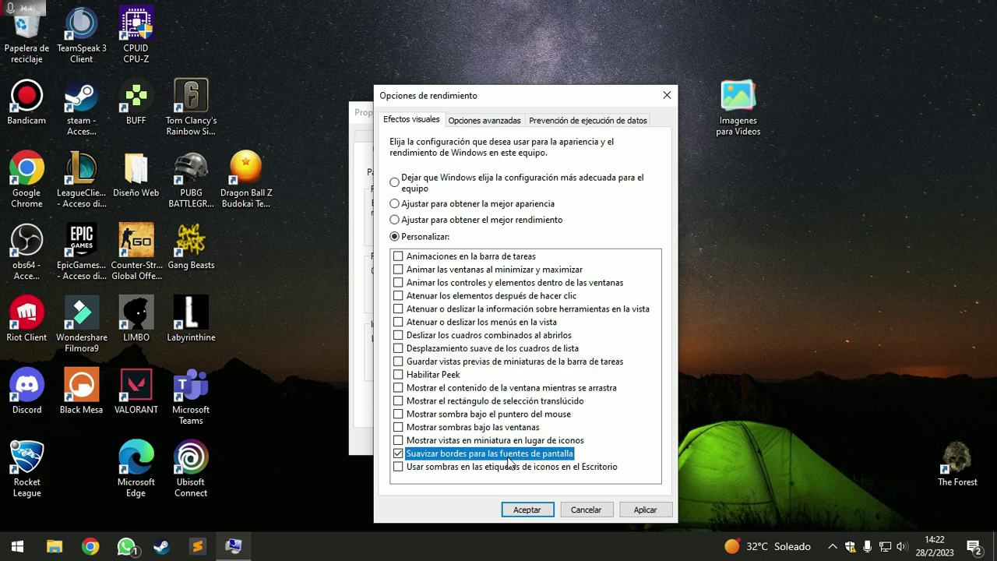
{"action": "left_click", "coordinate": [646, 509]}
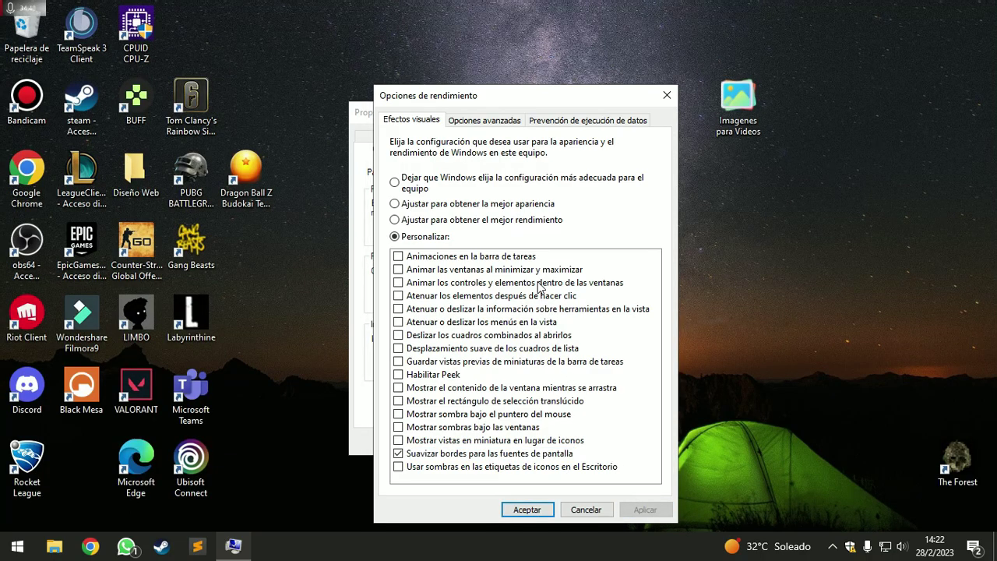
Check the processor scheduling and virtual memory options in Opciones avanzadas, and accept both system dialogs
{"action": "left_click", "coordinate": [468, 122]}
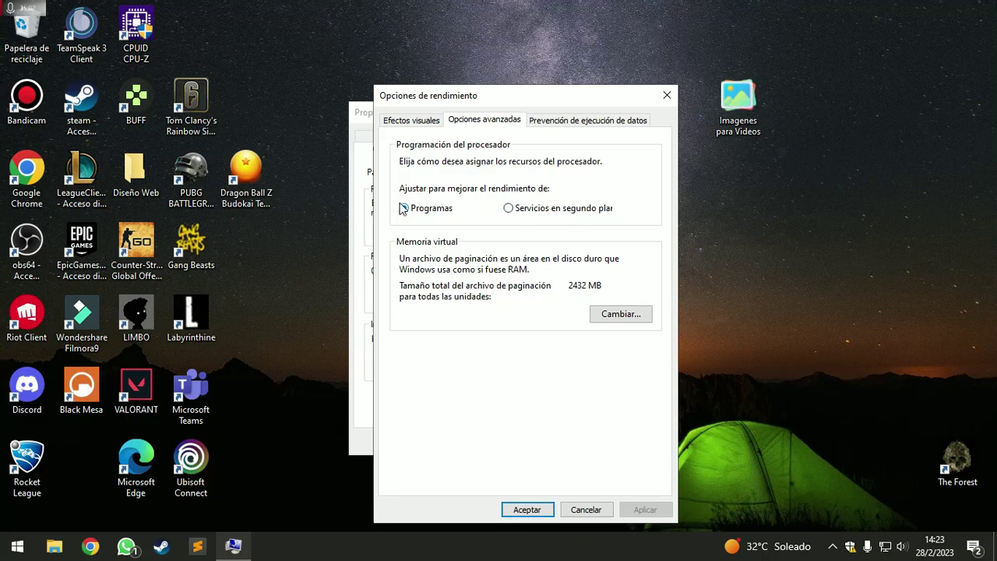
{"action": "left_click", "coordinate": [533, 510]}
{"action": "left_click", "coordinate": [497, 442]}
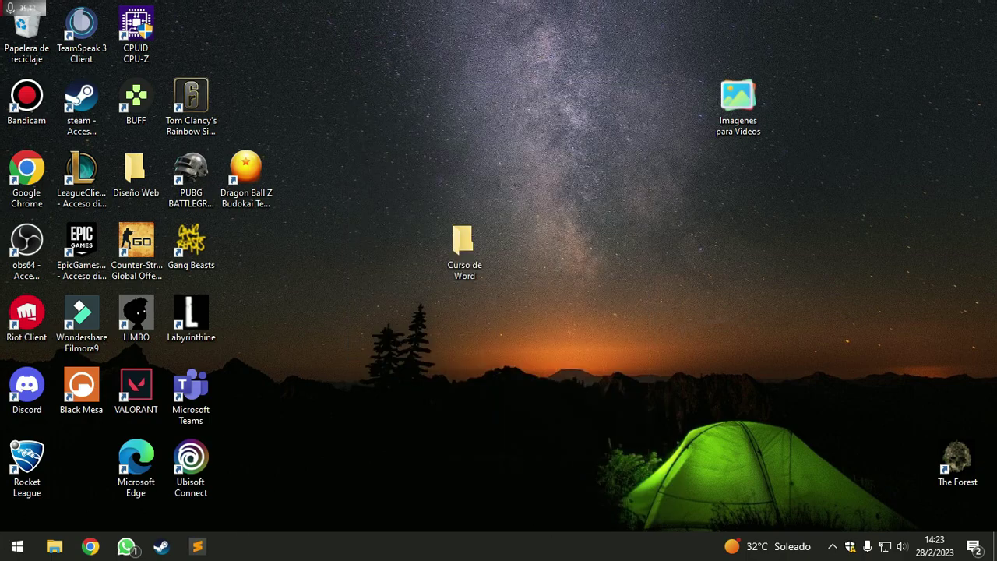
Open Actualización y seguridad in the Windows settings
{"action": "left_click", "coordinate": [17, 546]}
{"action": "left_click", "coordinate": [4, 475]}
{"action": "left_click", "coordinate": [543, 424]}
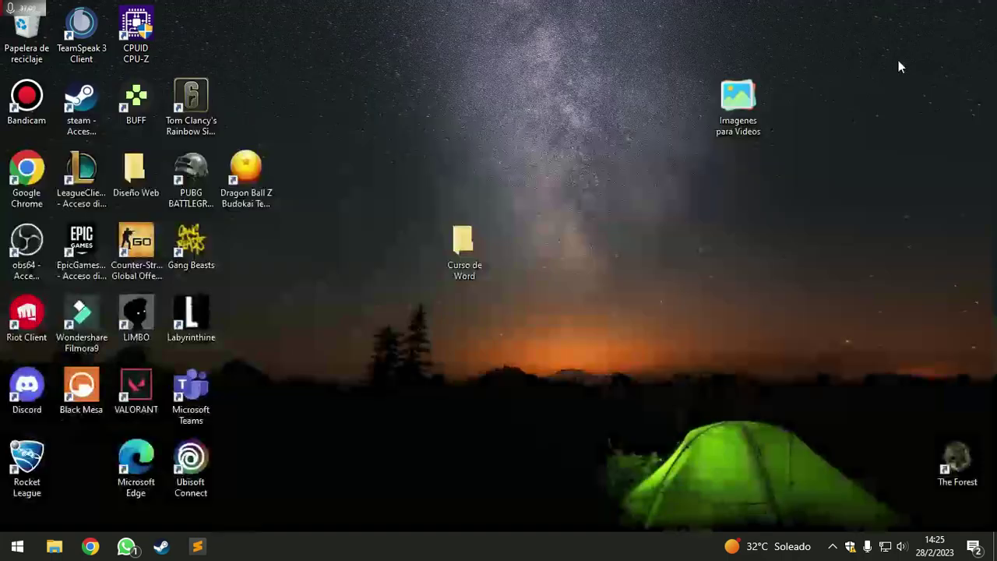
In the Juegos settings, review the Xbox Game Bar, Capturas and Modo de juego pages
{"action": "left_click", "coordinate": [17, 546]}
{"action": "left_click", "coordinate": [21, 476]}
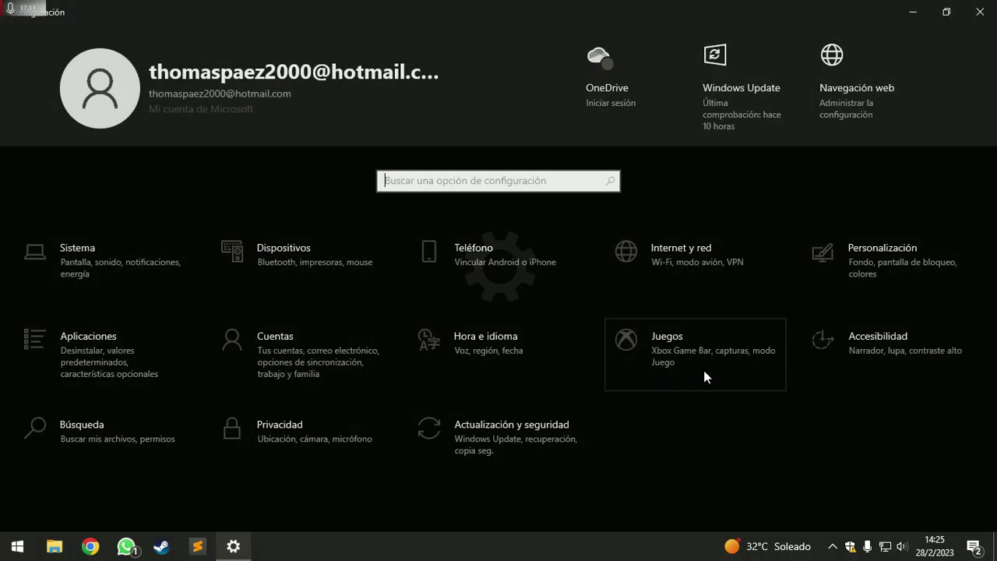
{"action": "left_click", "coordinate": [710, 359]}
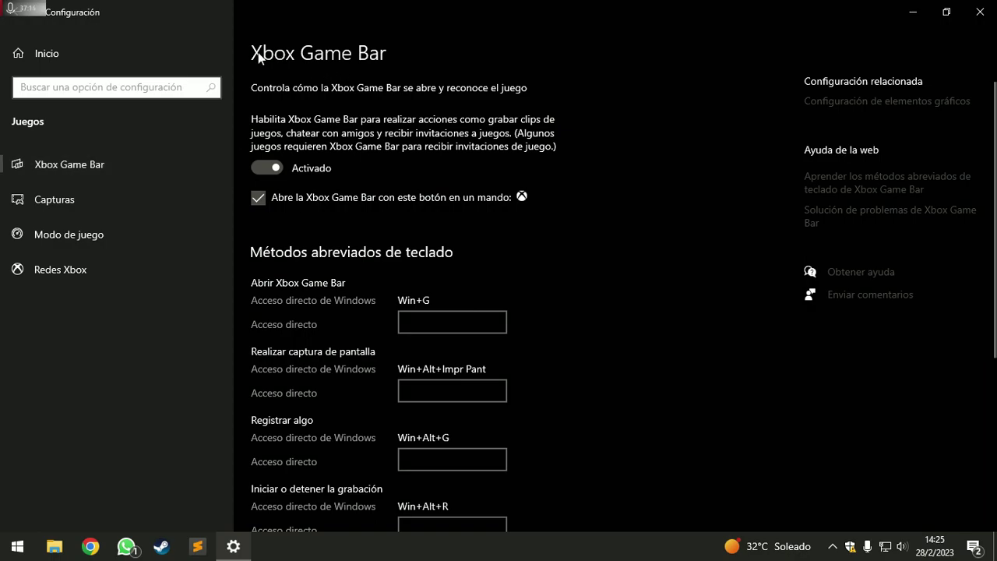
{"action": "left_click", "coordinate": [93, 210]}
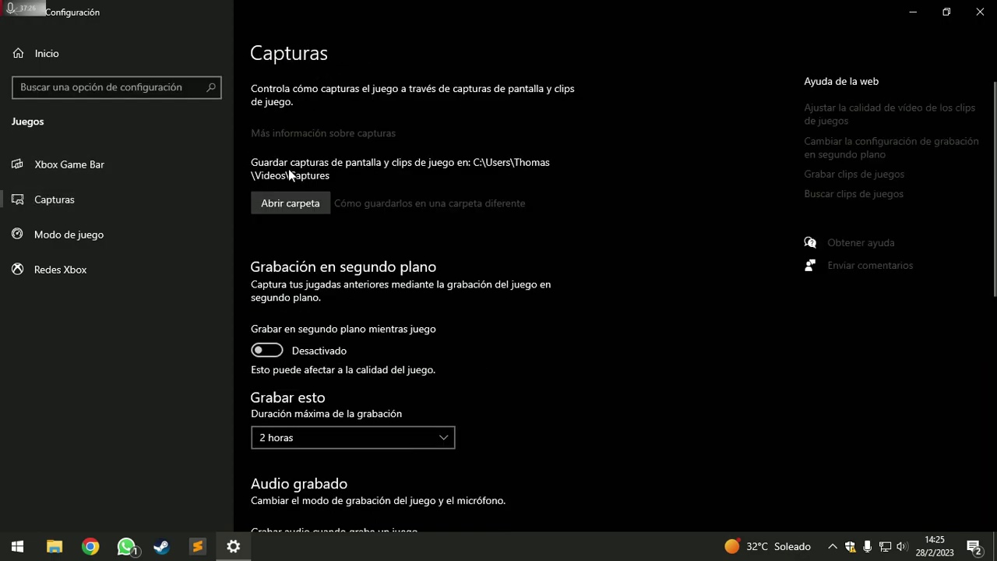
{"action": "scroll", "coordinate": [288, 325], "scroll_direction": "down", "scroll_amount": 7}
{"action": "left_click", "coordinate": [113, 230]}
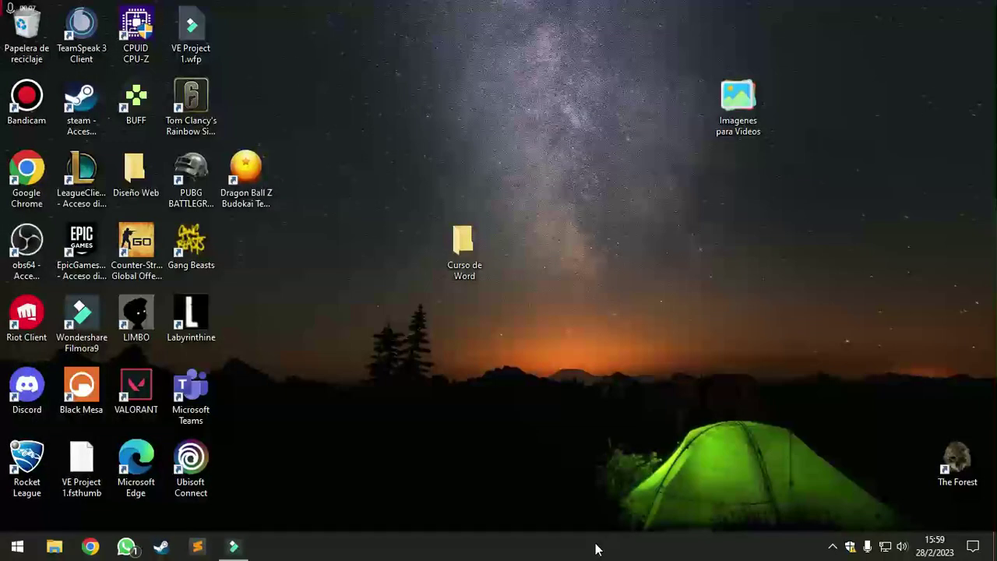
Show the search icon on the taskbar and try a search with "dsadasd" from the Start menu
{"action": "right_click", "coordinate": [596, 549]}
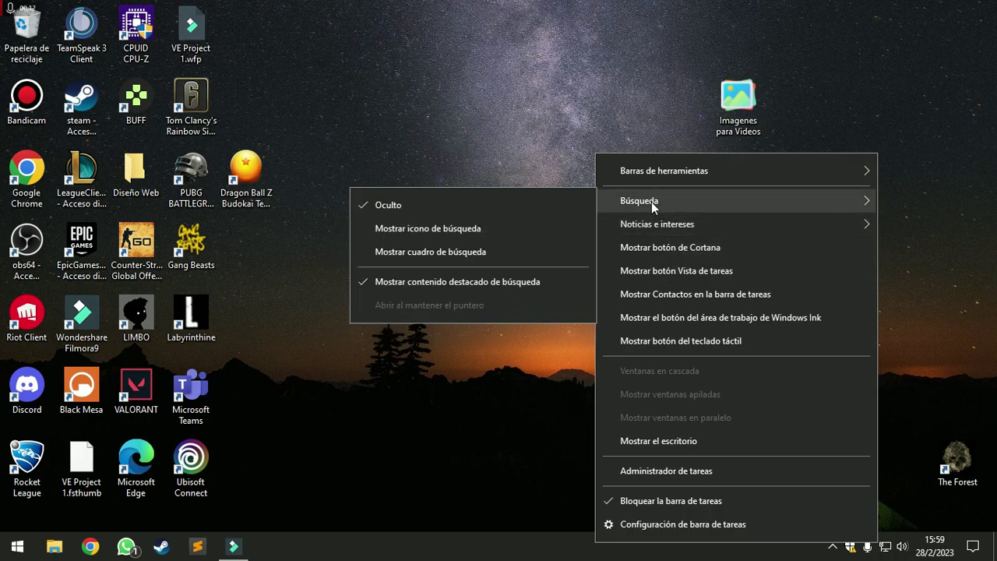
{"action": "left_click", "coordinate": [442, 231]}
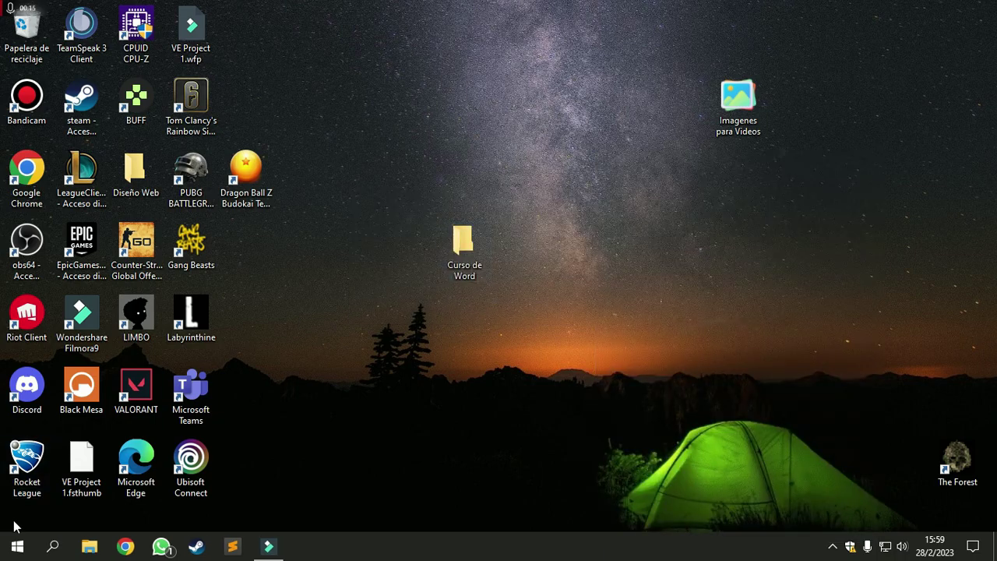
{"action": "left_click", "coordinate": [50, 547]}
{"action": "left_click", "coordinate": [16, 552]}
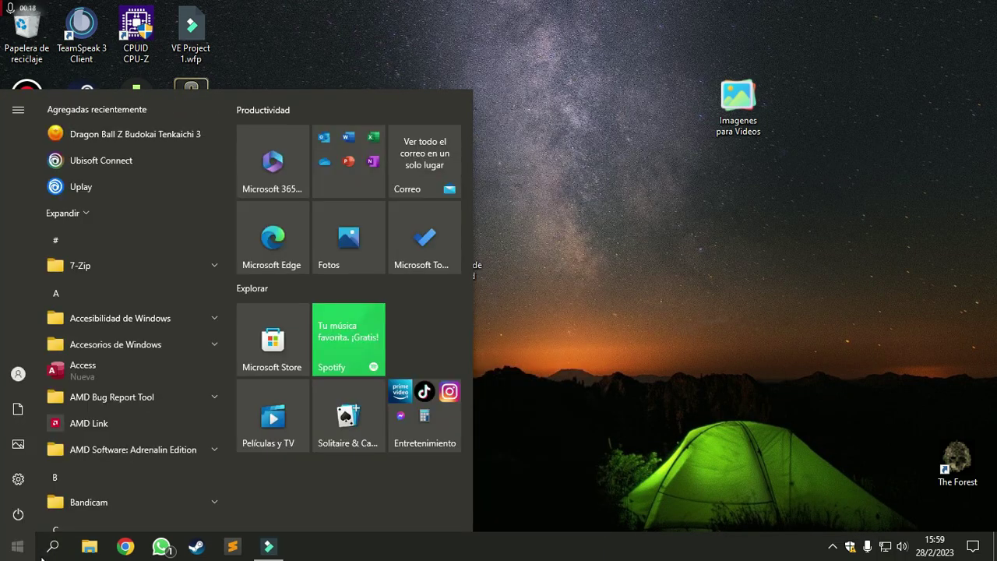
{"action": "type", "text": "dsadasd"}
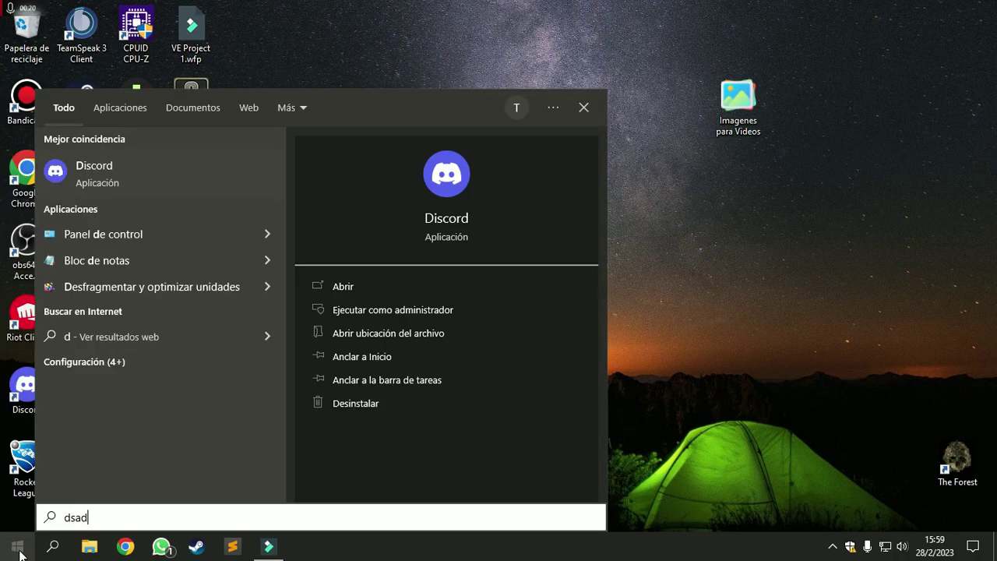
{"action": "left_click", "coordinate": [757, 377]}
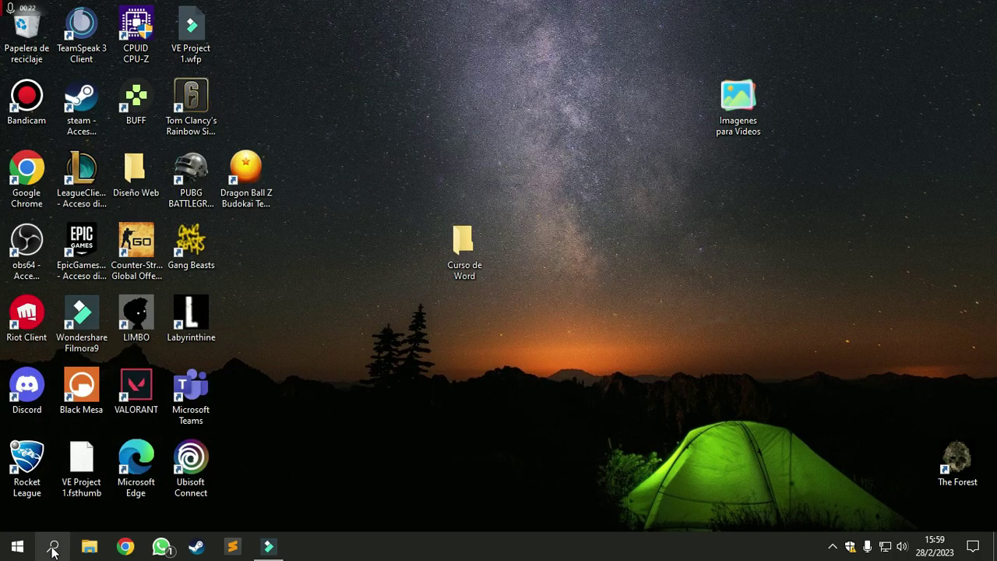
Set the taskbar's Búsqueda option to Oculto
{"action": "right_click", "coordinate": [461, 555]}
{"action": "mouse_move", "coordinate": [532, 209]}
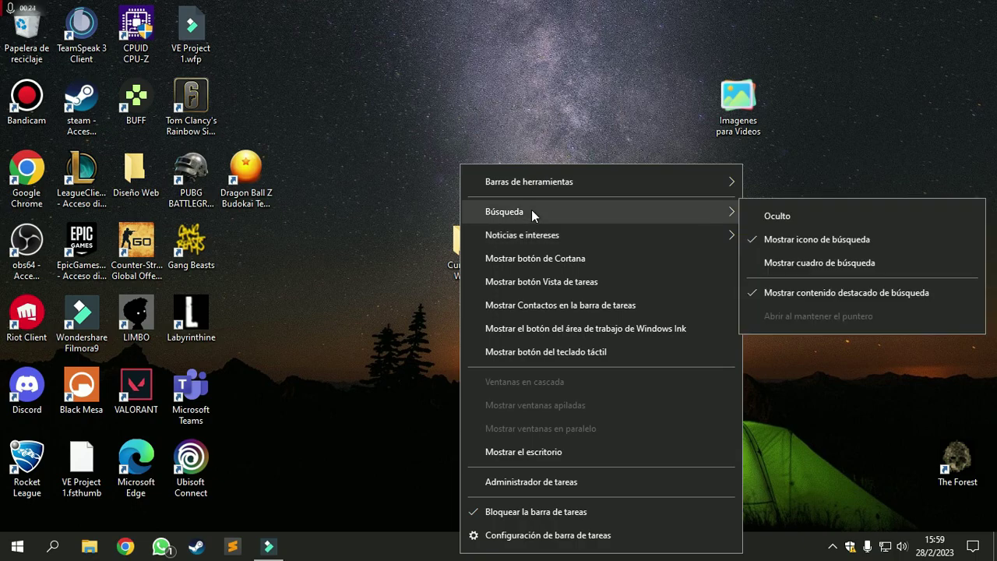
{"action": "left_click", "coordinate": [776, 208]}
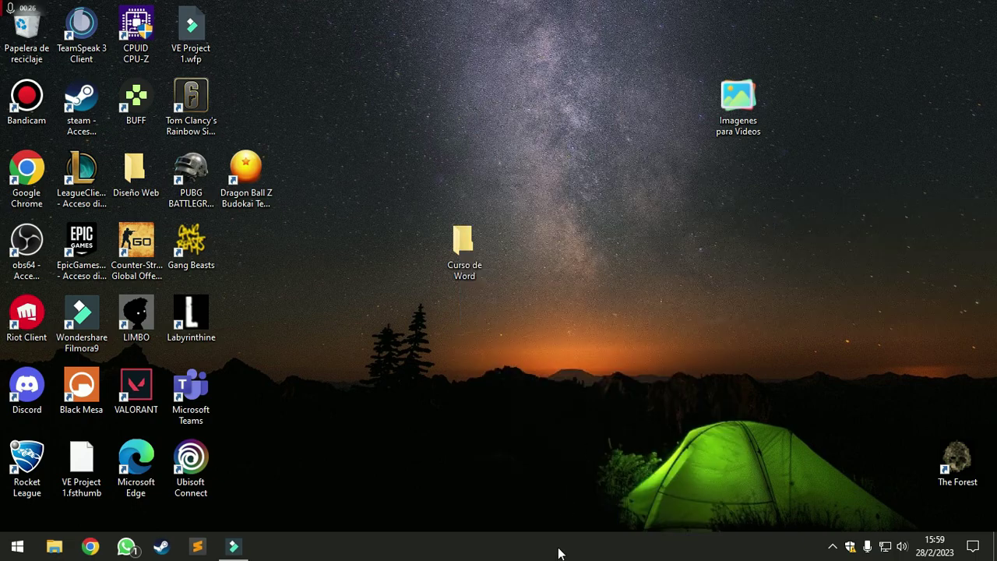
Show Noticias e intereses on the taskbar and turn it off again
{"action": "right_click", "coordinate": [559, 550]}
{"action": "mouse_move", "coordinate": [604, 236]}
{"action": "left_click", "coordinate": [494, 232]}
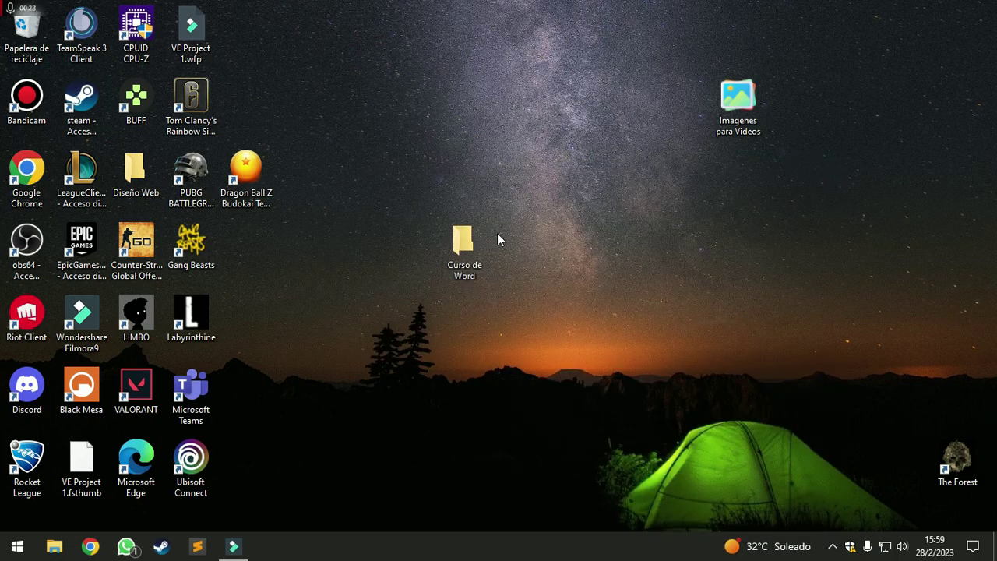
{"action": "right_click", "coordinate": [631, 551]}
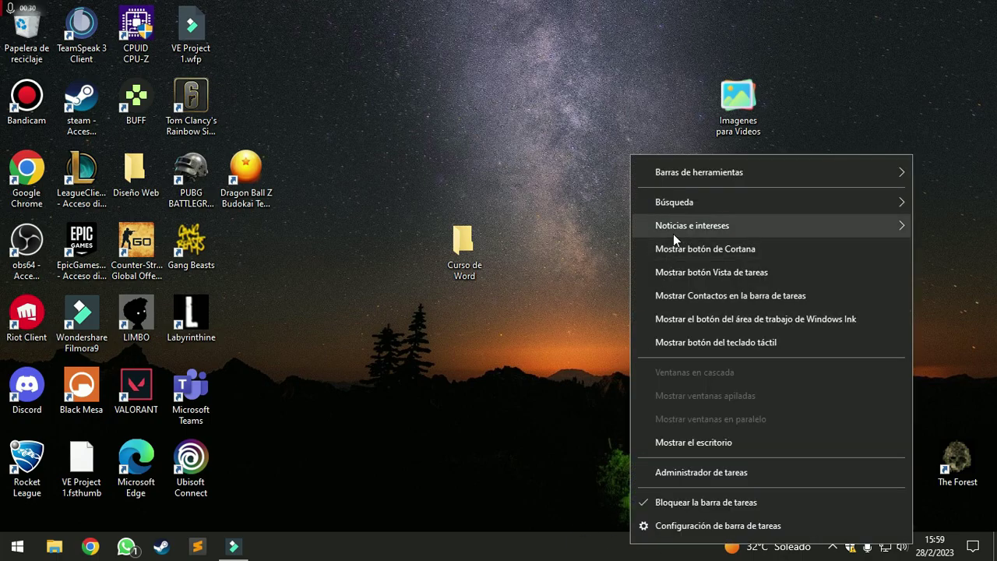
{"action": "mouse_move", "coordinate": [673, 233]}
{"action": "left_click", "coordinate": [445, 279]}
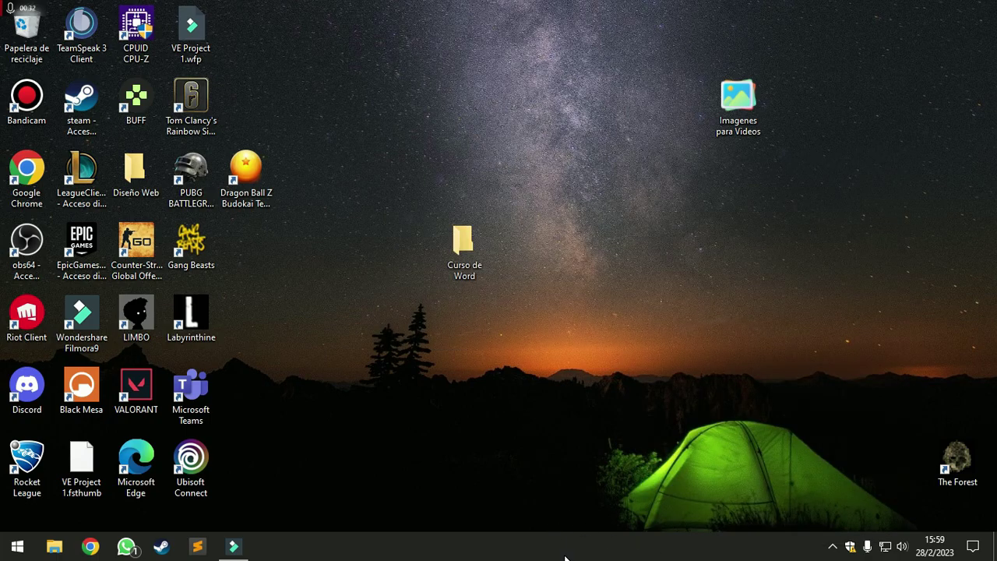
Open the taskbar's display options to reach the Cortana button setting
{"action": "right_click", "coordinate": [566, 552]}
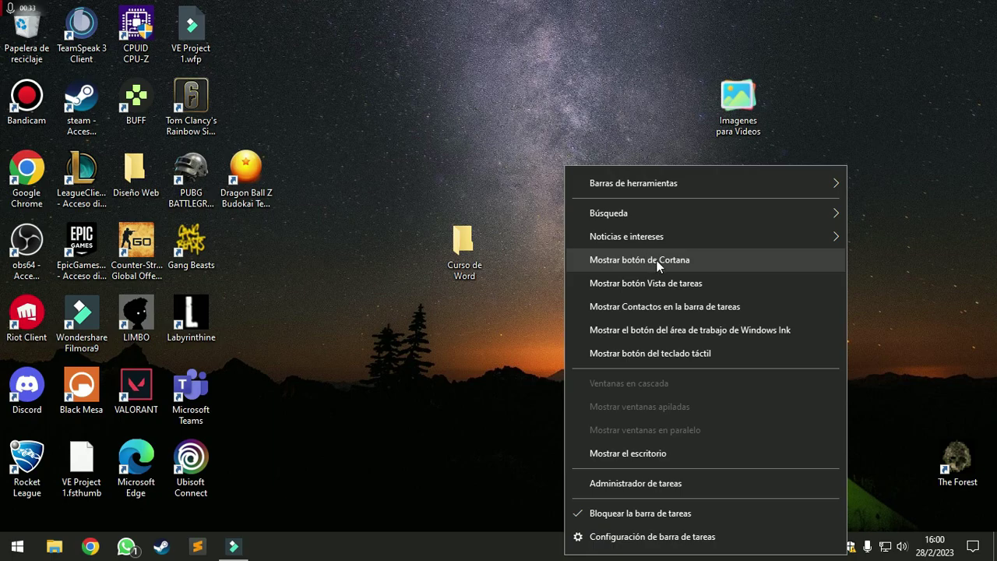